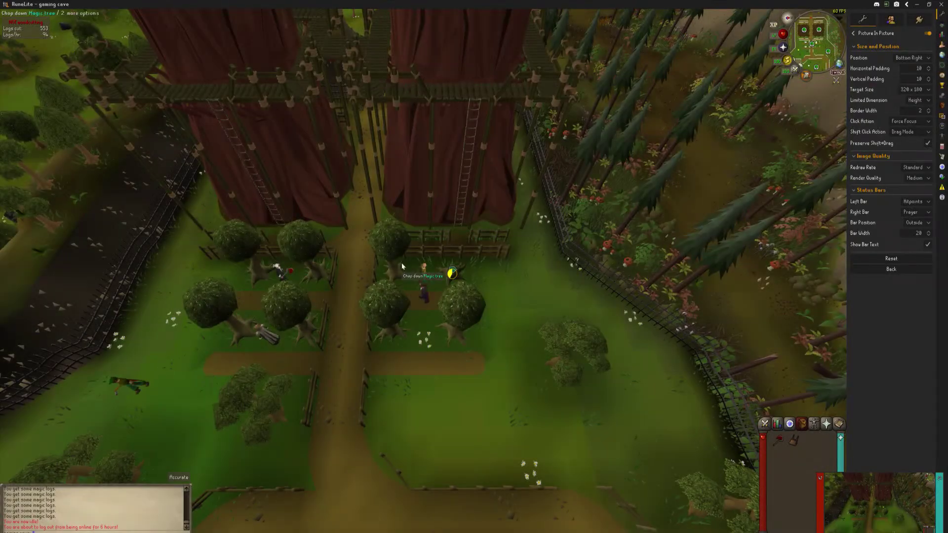
- Send the character to chop the magic tree and minimize the game to return to the Reaper_rig Control Rig in Unreal Editor
{"action": "left_click", "coordinate": [402, 267]}
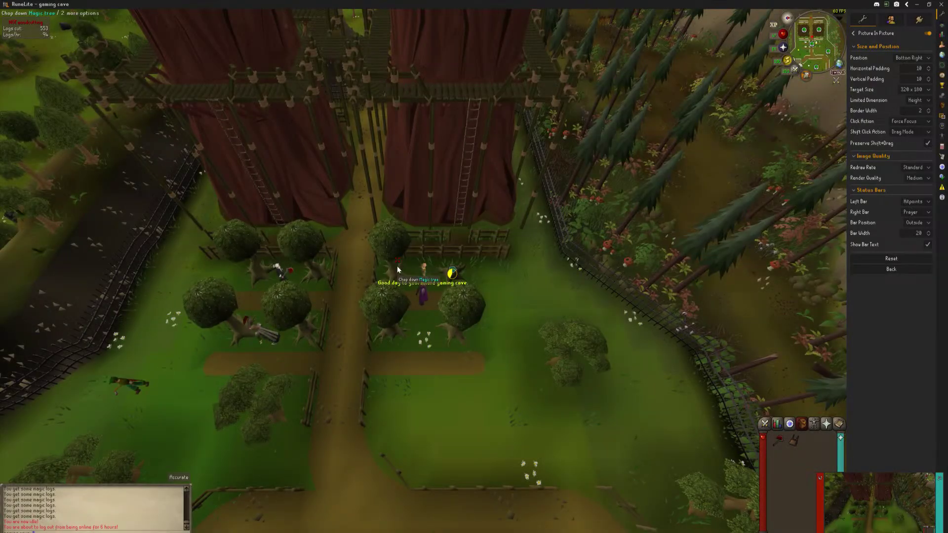
{"action": "left_click", "coordinate": [917, 6]}
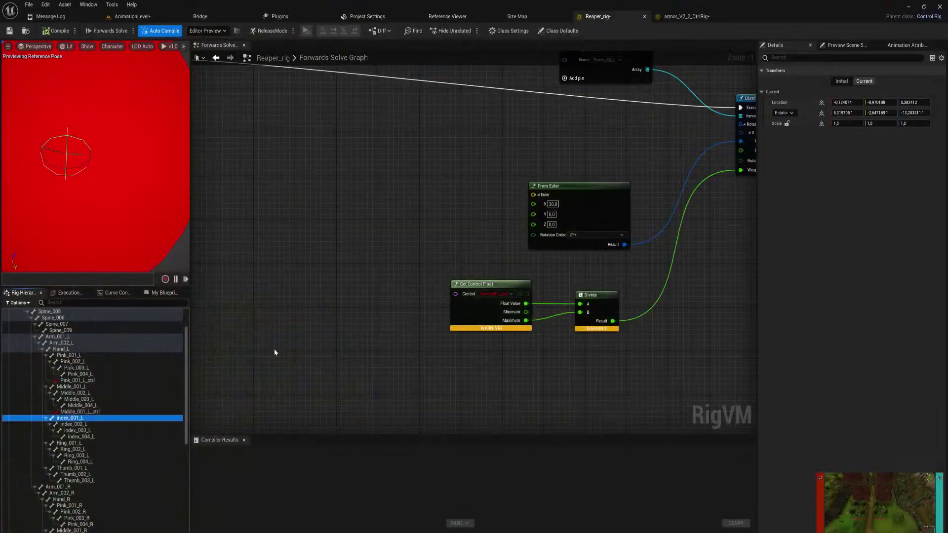
- Add a new control to the index_001_L bone in the rig hierarchy
{"action": "right_click", "coordinate": [93, 420]}
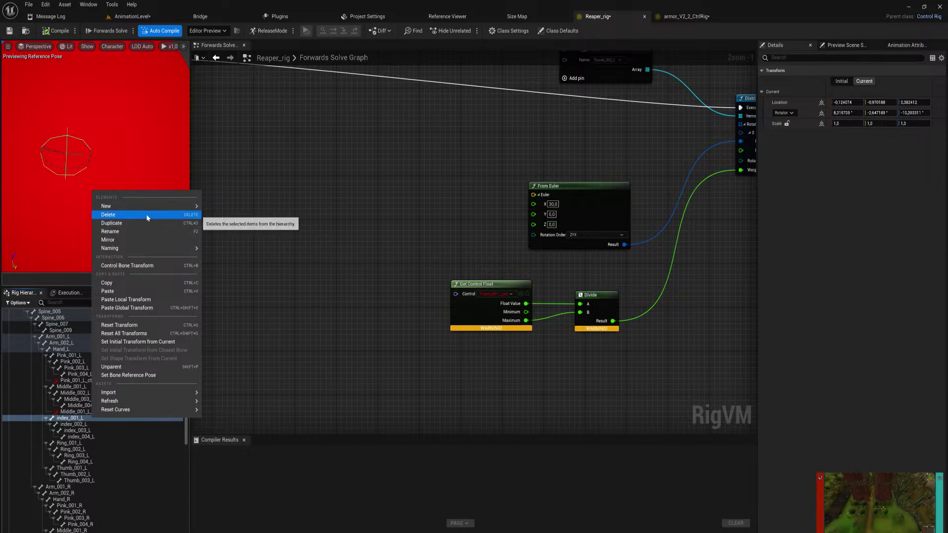
{"action": "mouse_move", "coordinate": [156, 207]}
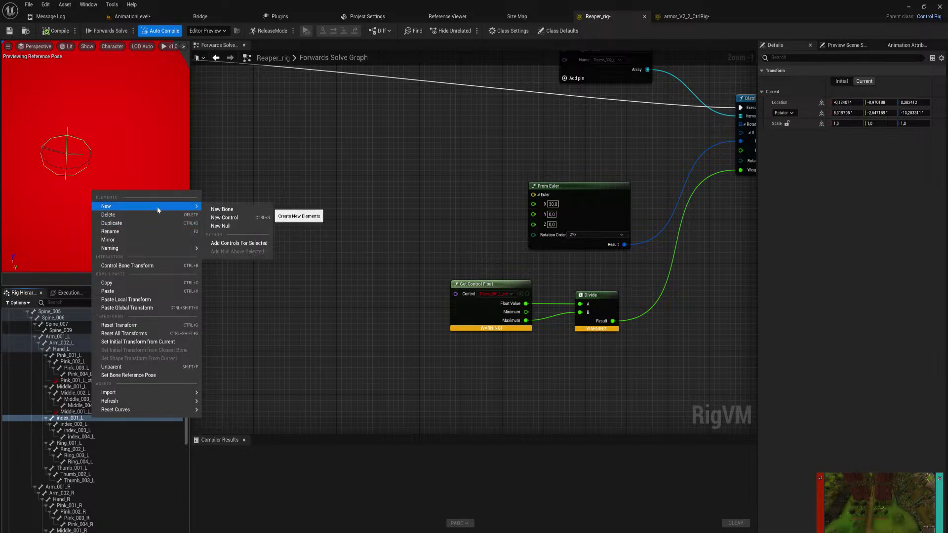
{"action": "left_click", "coordinate": [239, 218]}
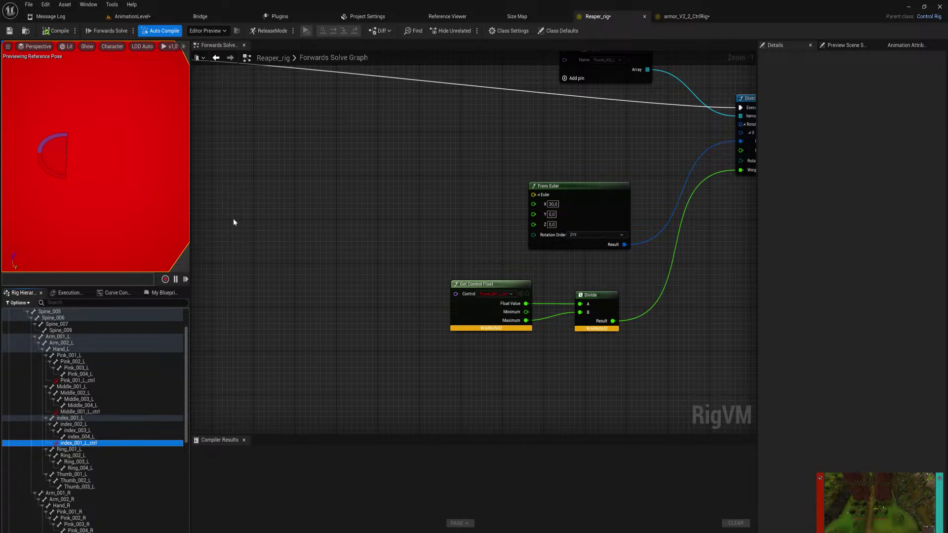
- Add a new control to the Ring_001_L bone in the rig hierarchy
{"action": "left_click", "coordinate": [82, 450]}
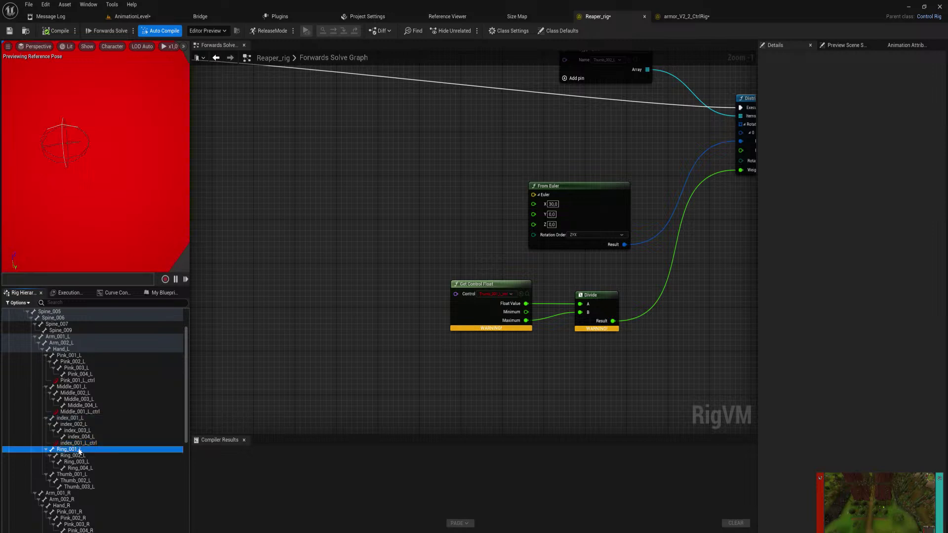
{"action": "right_click", "coordinate": [82, 448]}
{"action": "right_click", "coordinate": [69, 450]}
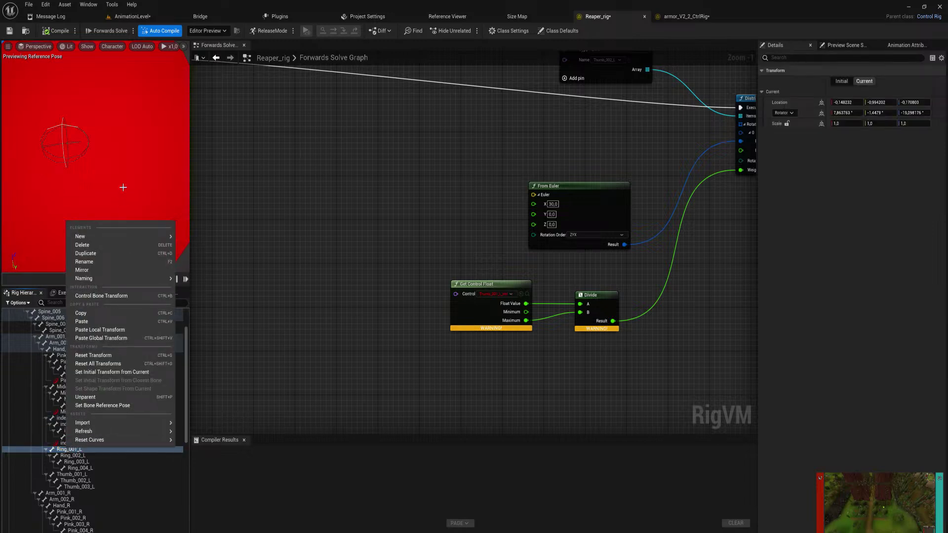
{"action": "mouse_move", "coordinate": [157, 236]}
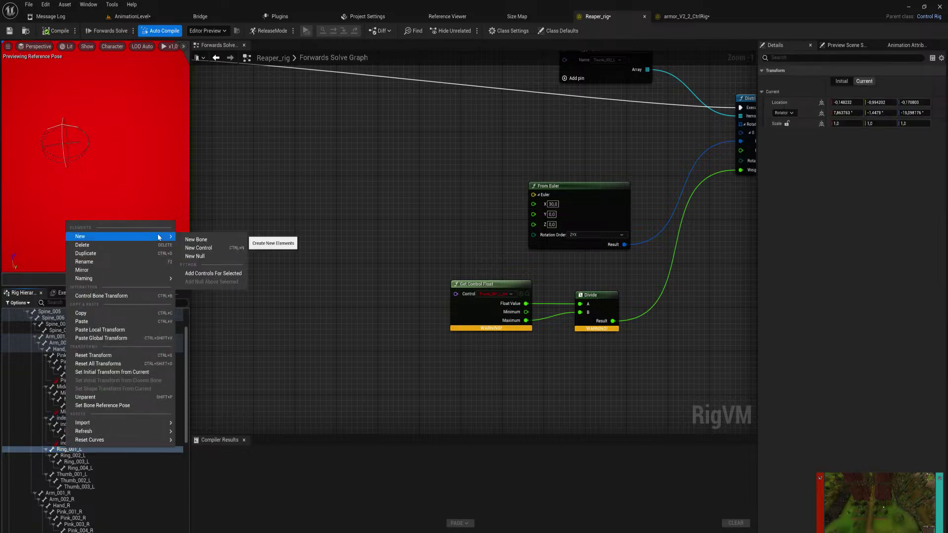
{"action": "left_click", "coordinate": [225, 247]}
- Add a new control to the Thumb_001_L bone in the rig hierarchy
{"action": "left_click", "coordinate": [82, 481]}
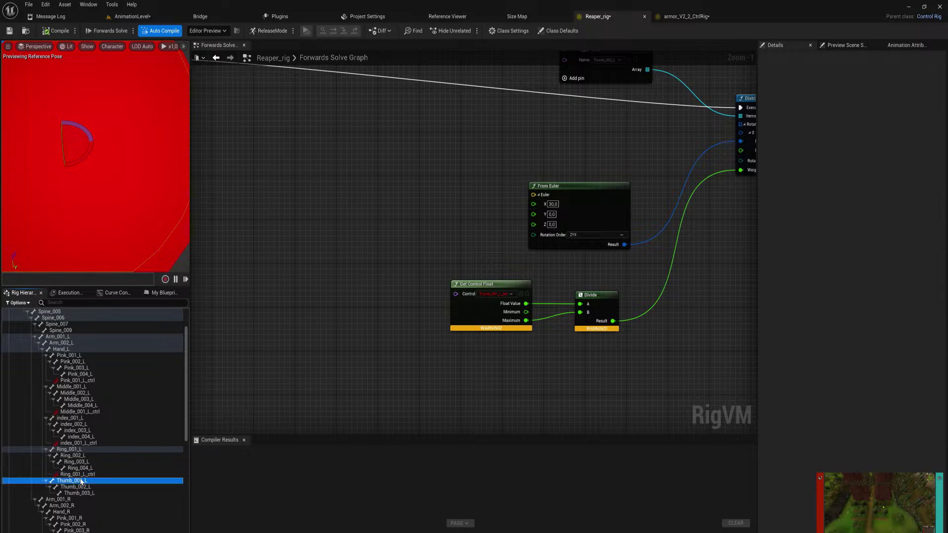
{"action": "right_click", "coordinate": [81, 480]}
{"action": "mouse_move", "coordinate": [128, 267]}
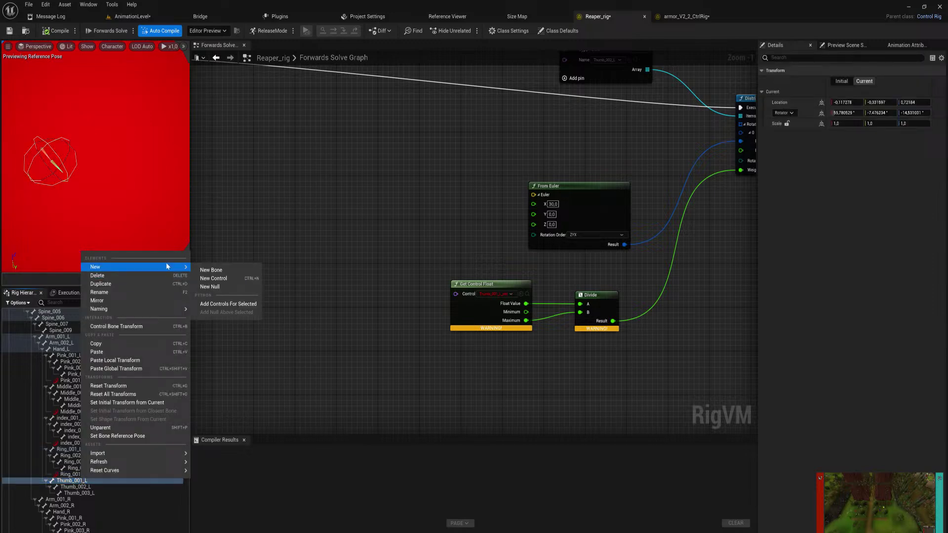
{"action": "left_click", "coordinate": [227, 279]}
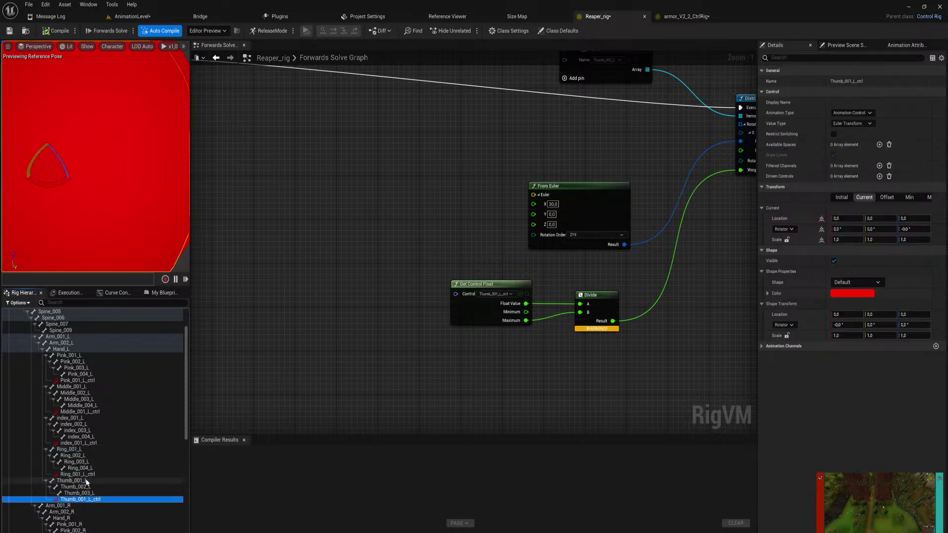
- Parent the five left finger controls (Pink, Middle, index, Ring and Thumb) under Hand_L_ctrl in the rig hierarchy
{"action": "left_click", "coordinate": [84, 474], "text": "ctrl"}
{"action": "left_click", "coordinate": [87, 443], "text": "ctrl"}
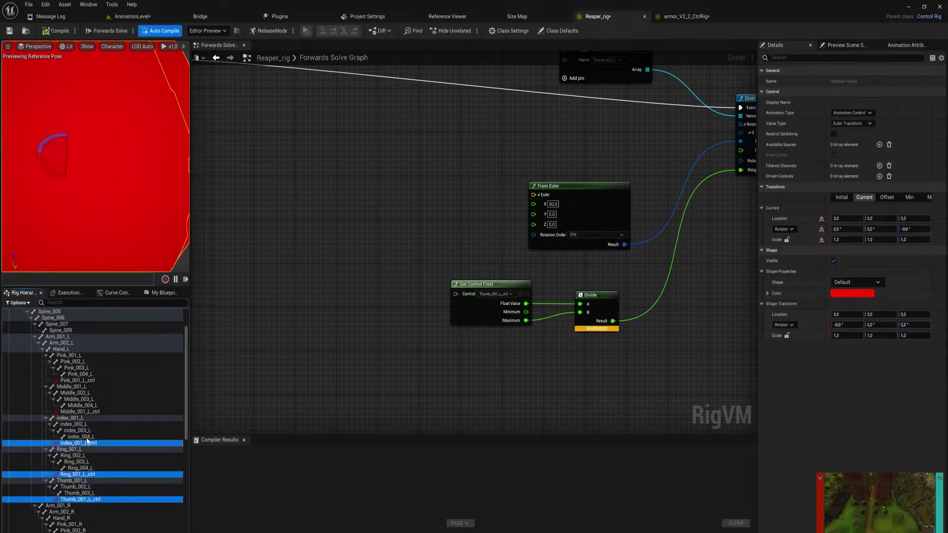
{"action": "left_click", "coordinate": [84, 412], "text": "ctrl"}
{"action": "left_click", "coordinate": [79, 380], "text": "ctrl"}
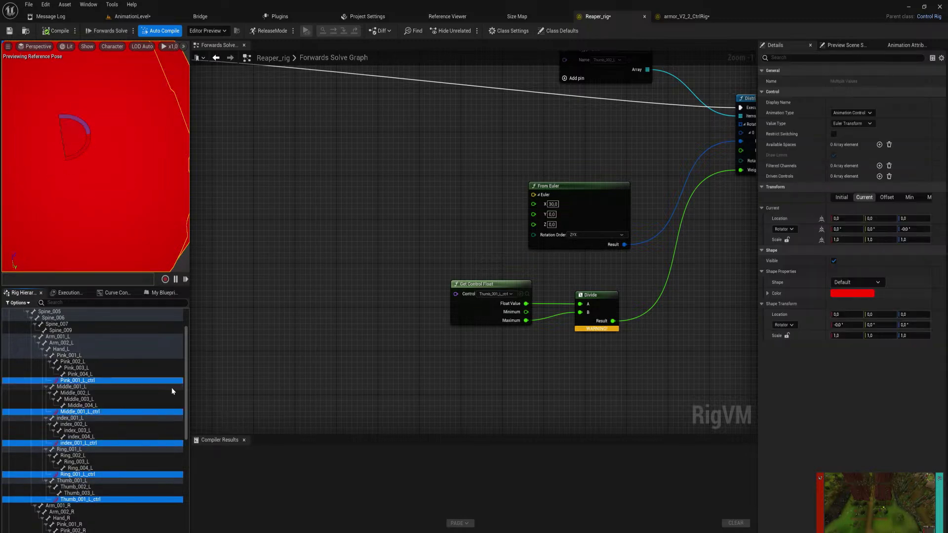
{"action": "left_click_drag", "start_coordinate": [186, 379], "coordinate": [190, 462]}
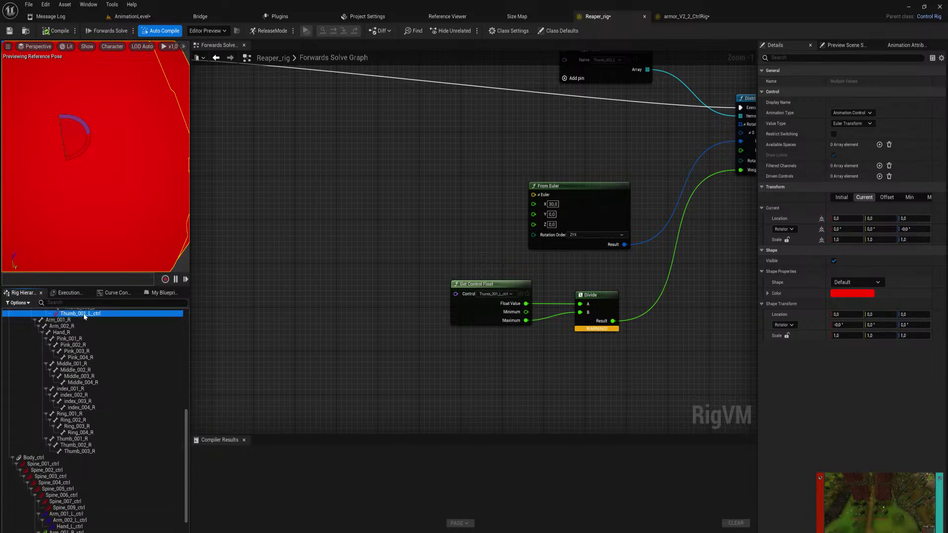
{"action": "left_click_drag", "start_coordinate": [84, 315], "coordinate": [77, 530]}
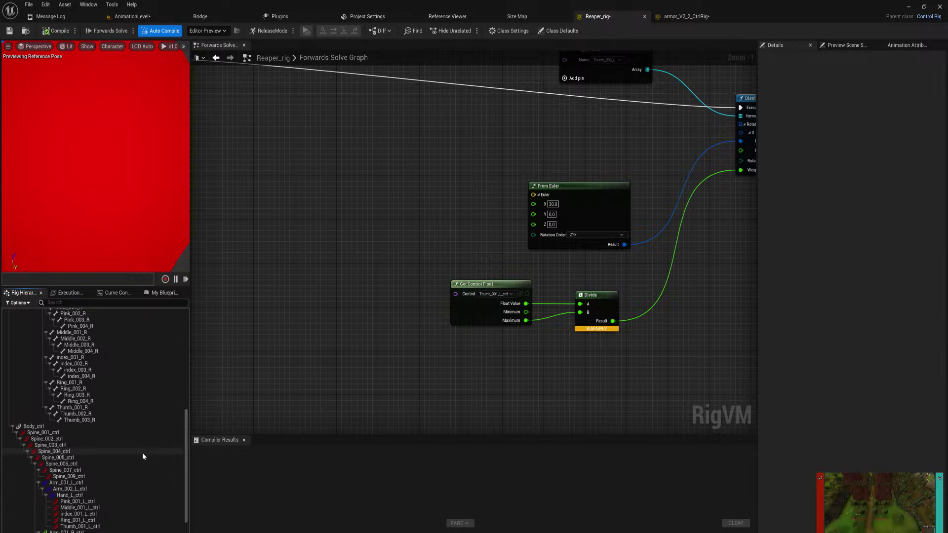
- Select the five left finger controls under Hand_L_ctrl, from Pink_001_L_ctrl to Thumb_001_L_ctrl
{"action": "mouse_move", "coordinate": [123, 229]}
{"action": "right_mouse_down"}
{"action": "mouse_move", "coordinate": [123, 217]}
{"action": "mouse_move", "coordinate": [109, 215]}
{"action": "right_mouse_up"}
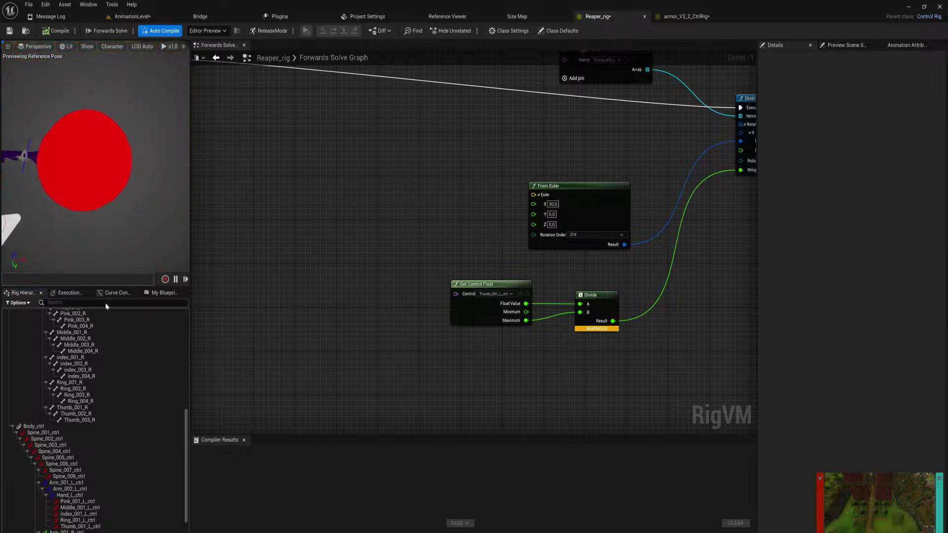
{"action": "left_click", "coordinate": [103, 500]}
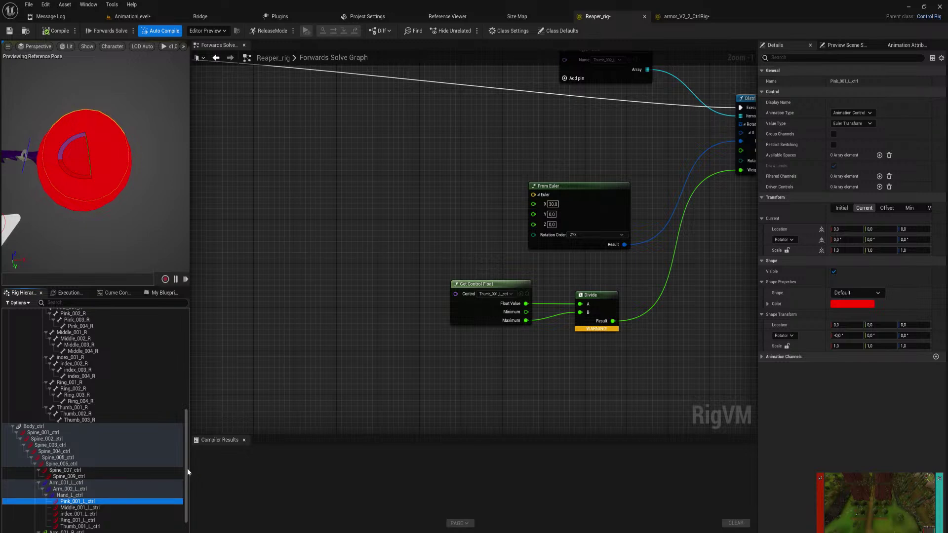
{"action": "scroll", "coordinate": [146, 500], "scroll_direction": "down", "scroll_amount": 2}
{"action": "left_click", "coordinate": [122, 505], "text": "shift"}
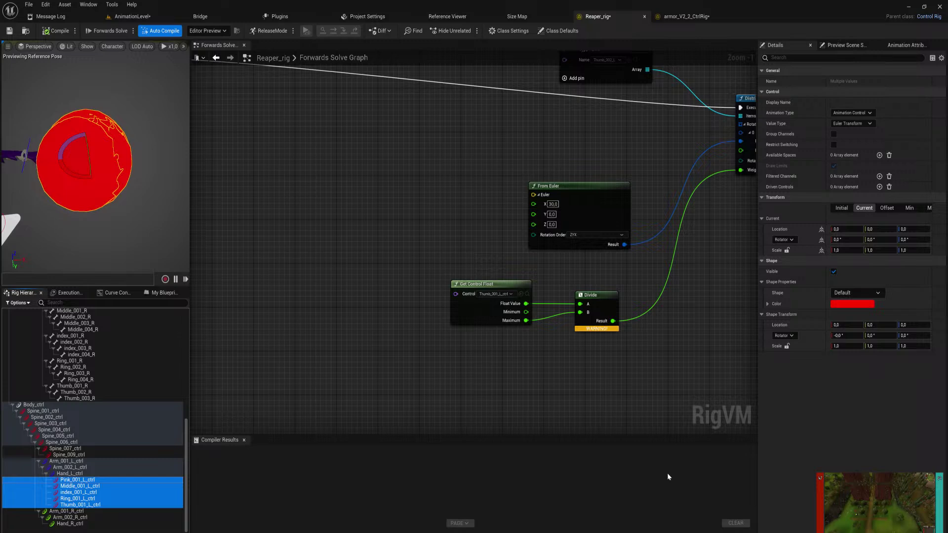
- Try the Arrow4_Solid shape on the selected left finger controls
{"action": "left_click", "coordinate": [856, 295]}
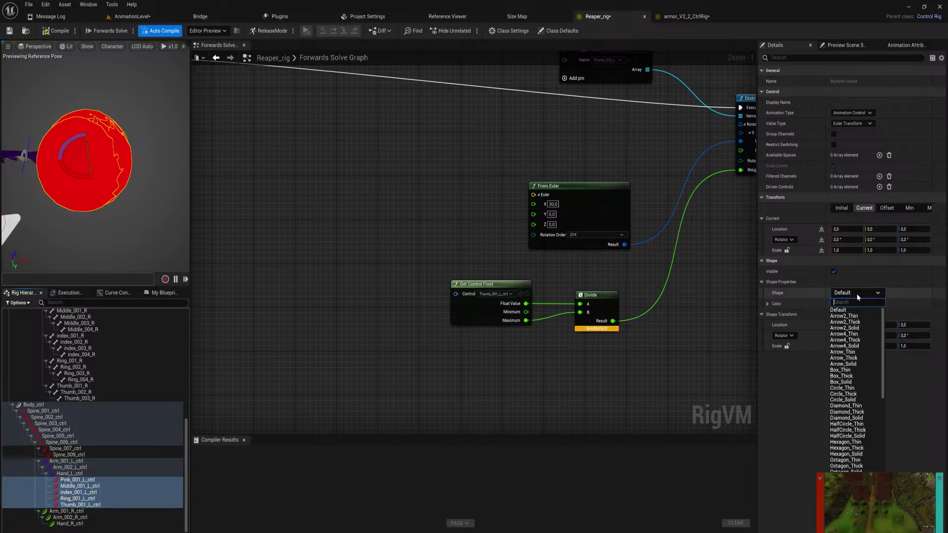
{"action": "type", "text": "arrow"}
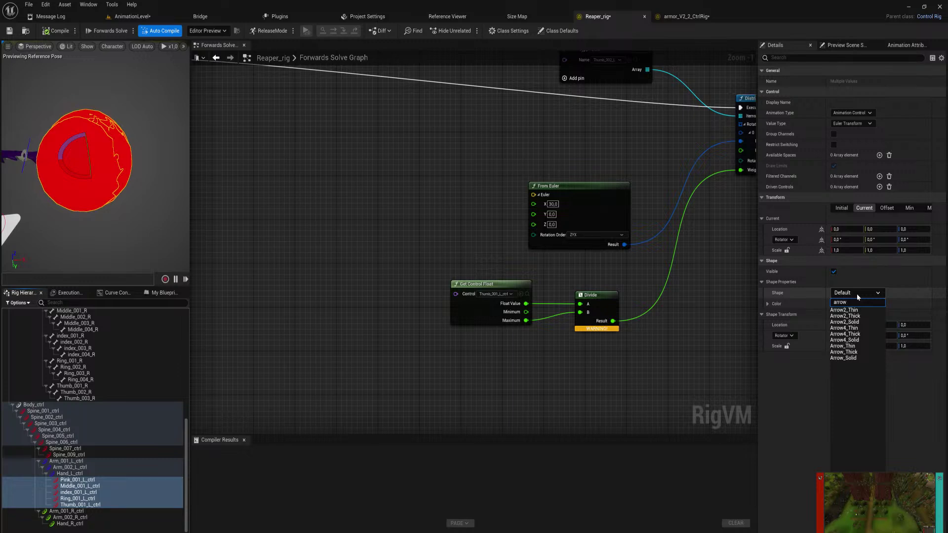
{"action": "left_click", "coordinate": [860, 340]}
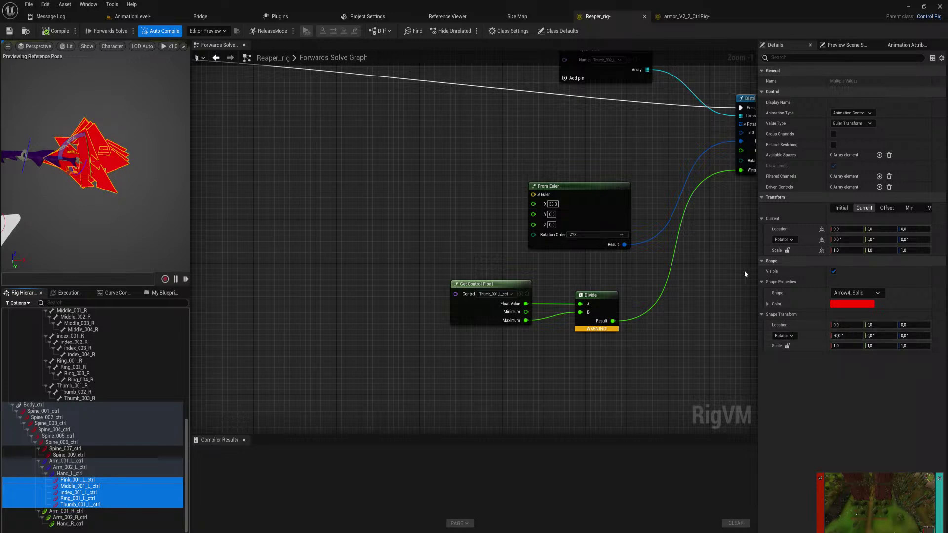
- Set the shape of the selected left finger controls to Arrow_Solid
{"action": "left_click", "coordinate": [871, 294]}
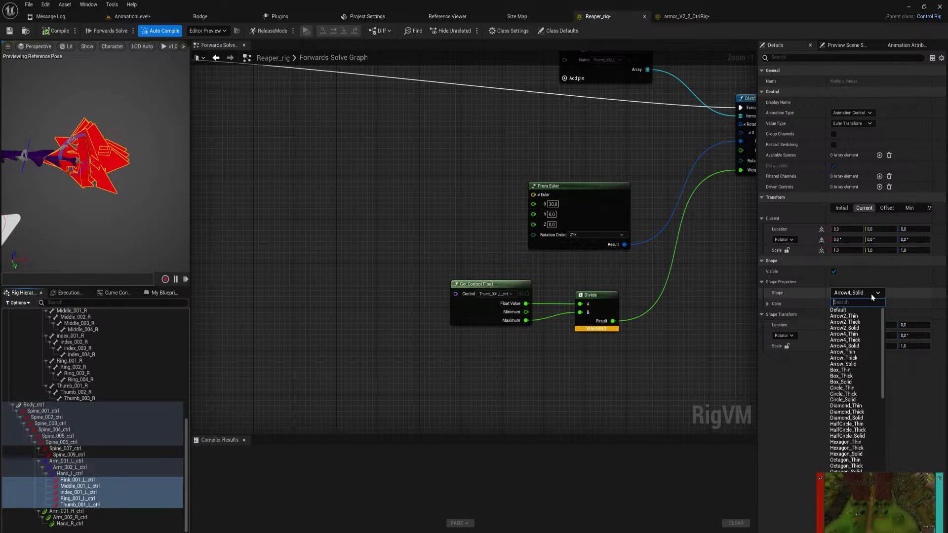
{"action": "type", "text": "arrow"}
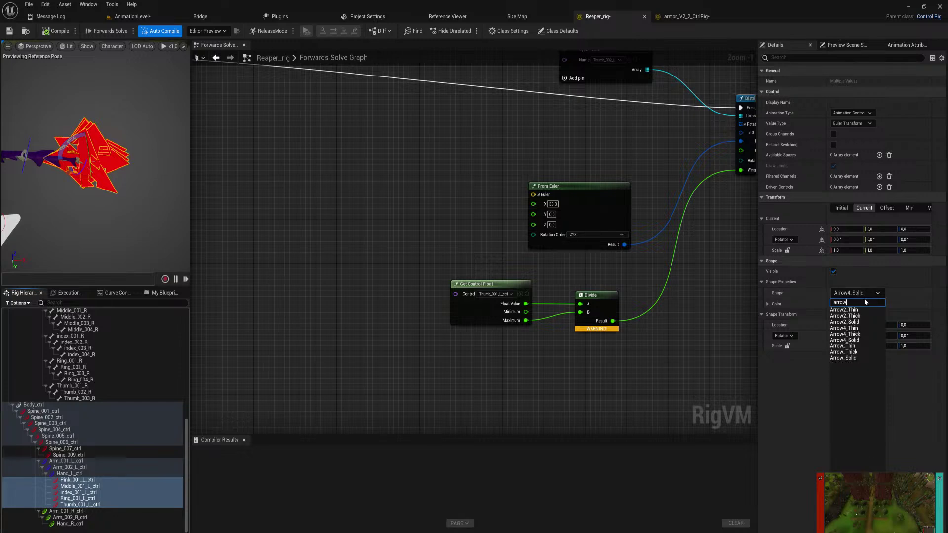
{"action": "left_click", "coordinate": [860, 358]}
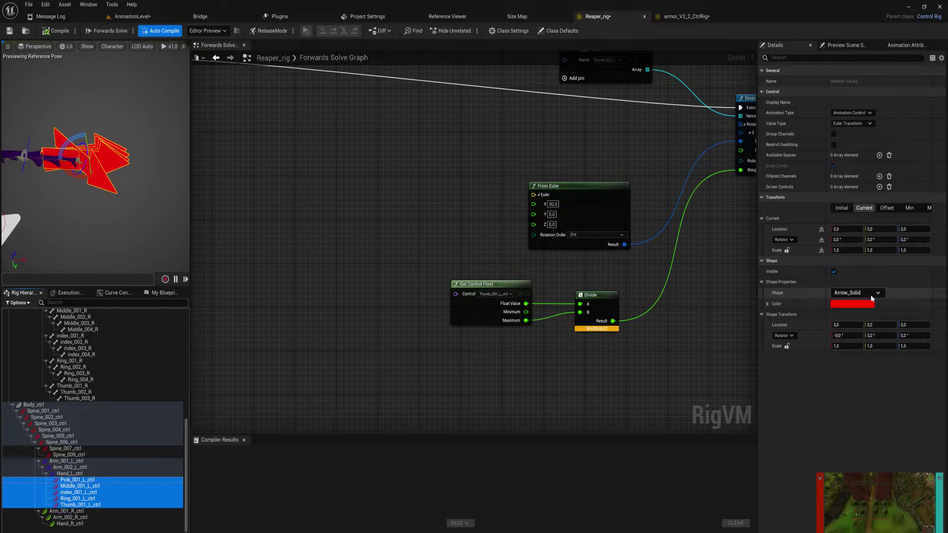
- Change the shape color of the selected left finger controls to blue, with a hue of about 243
{"action": "left_click", "coordinate": [860, 304]}
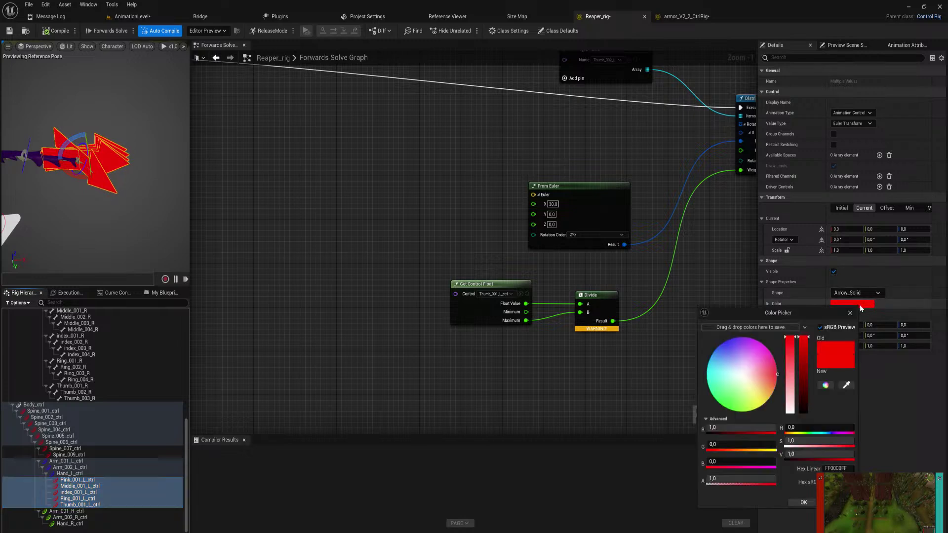
{"action": "left_click_drag", "start_coordinate": [745, 358], "coordinate": [719, 327]}
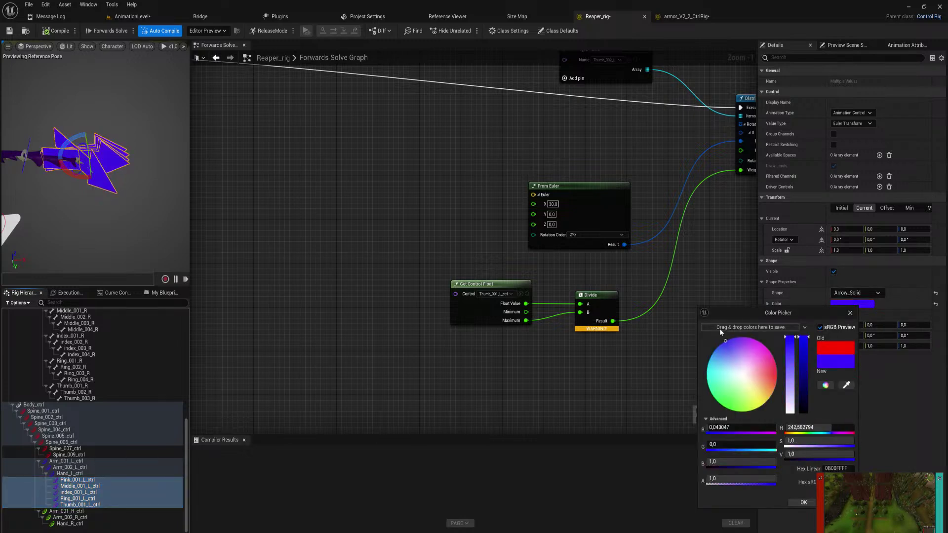
{"action": "left_click", "coordinate": [802, 502]}
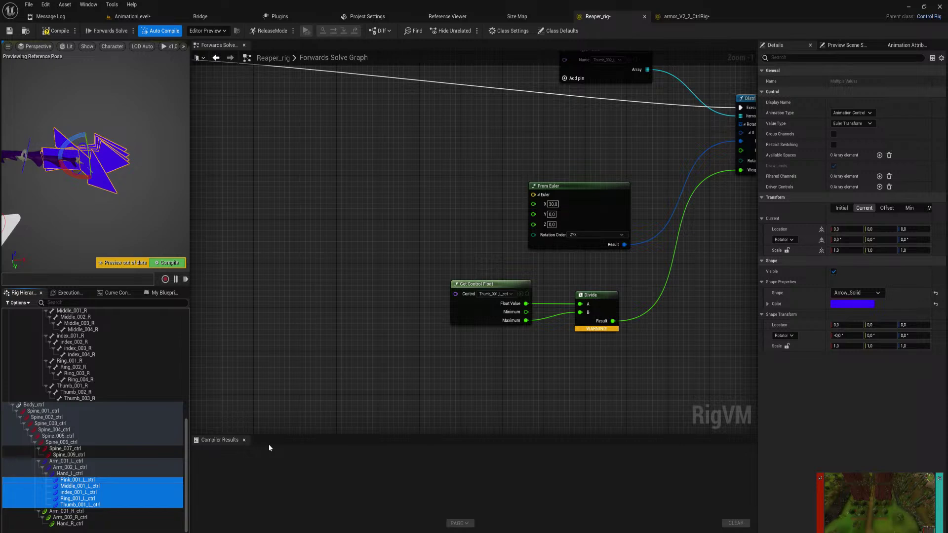
- Compile the rig and reselect the five left finger controls from Pink_001_L_ctrl to Thumb_001_L_ctrl
{"action": "left_click", "coordinate": [173, 262]}
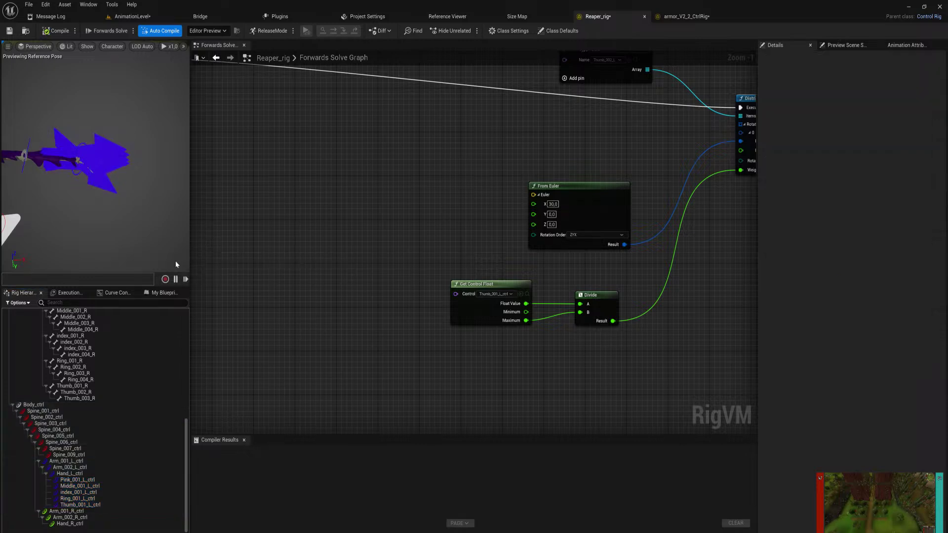
{"action": "left_click", "coordinate": [93, 480]}
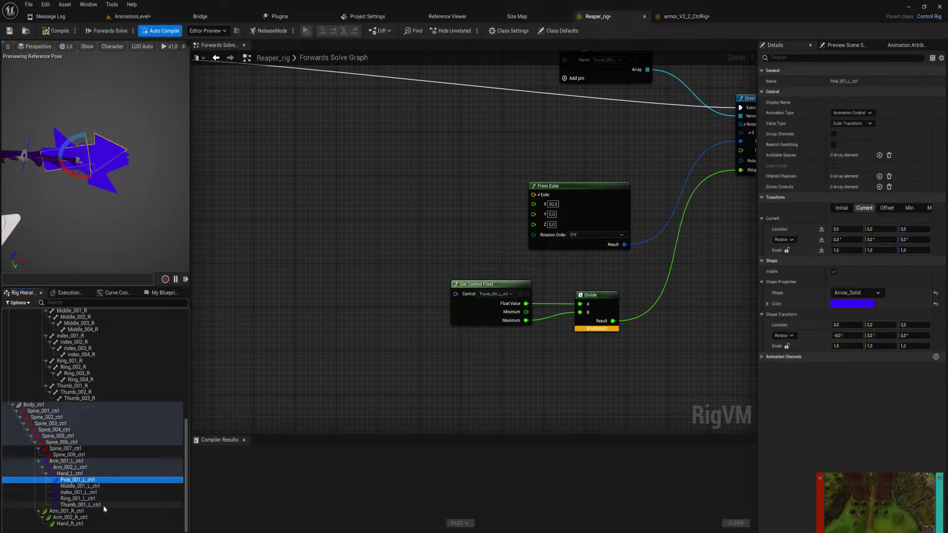
{"action": "left_click", "coordinate": [102, 504], "text": "shift"}
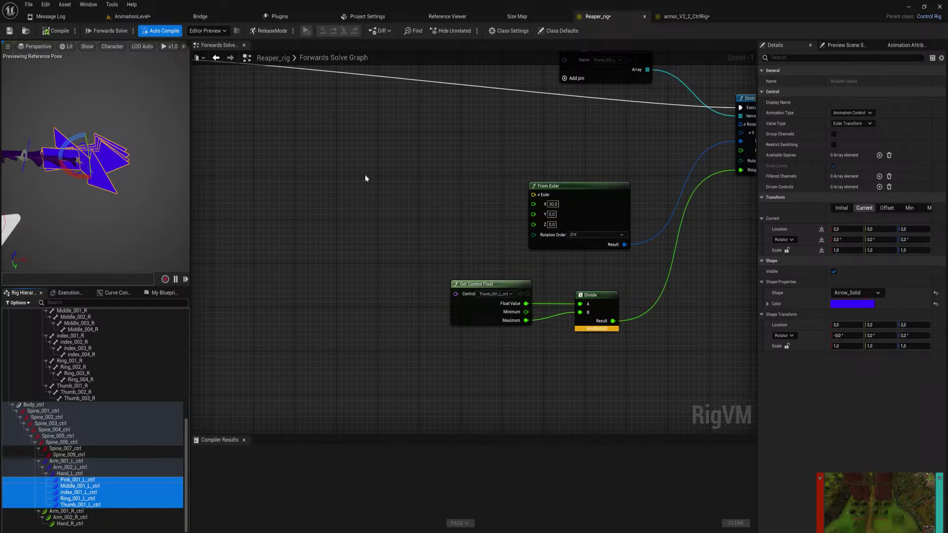
- Switch to AnimationLevel and browse the content folders for the Reaper and Player models and the Knight boss's AnimationSequences
{"action": "left_click", "coordinate": [131, 16]}
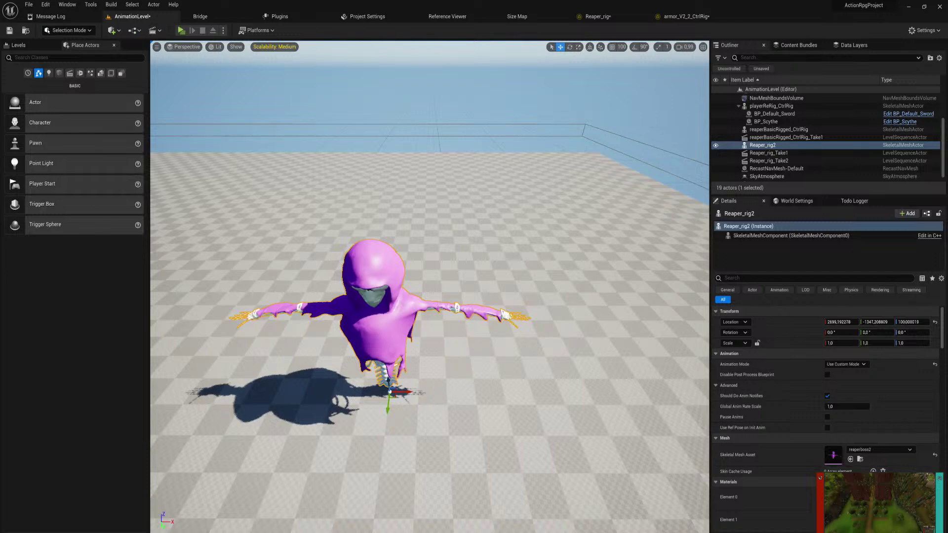
{"action": "key", "text": "ctrl+space"}
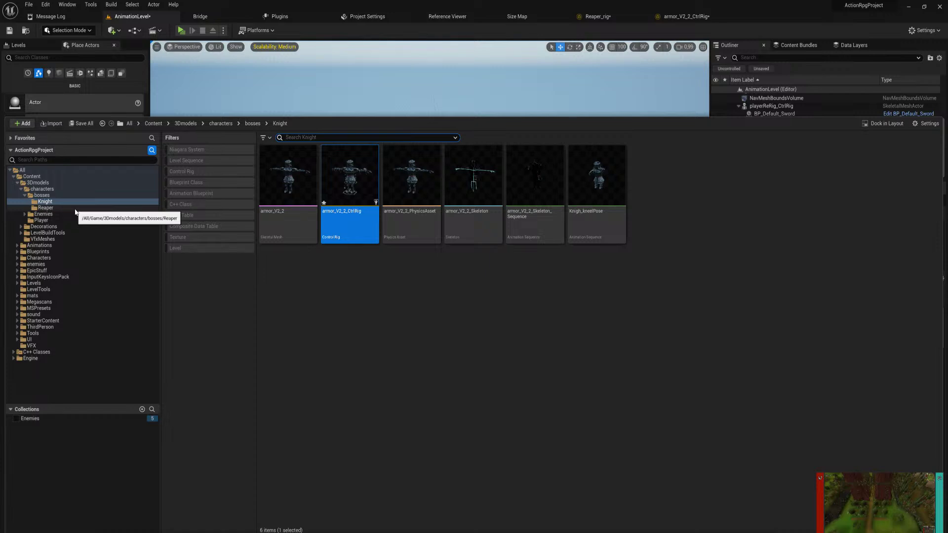
{"action": "left_click", "coordinate": [75, 209]}
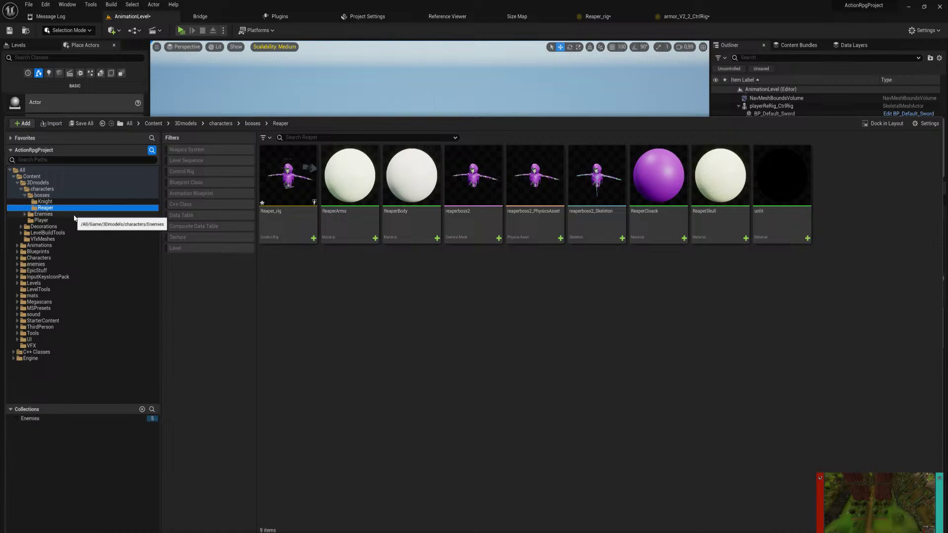
{"action": "left_click", "coordinate": [74, 220]}
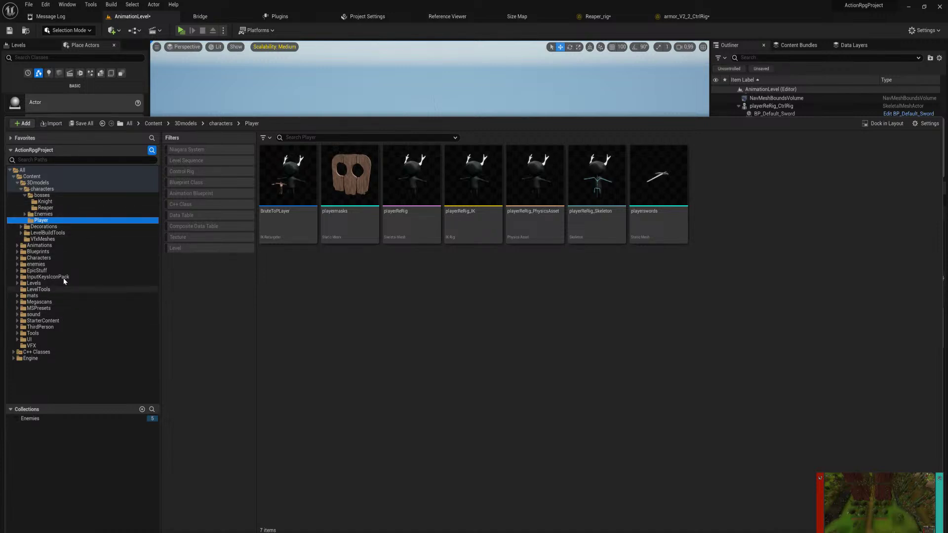
{"action": "left_click", "coordinate": [52, 245]}
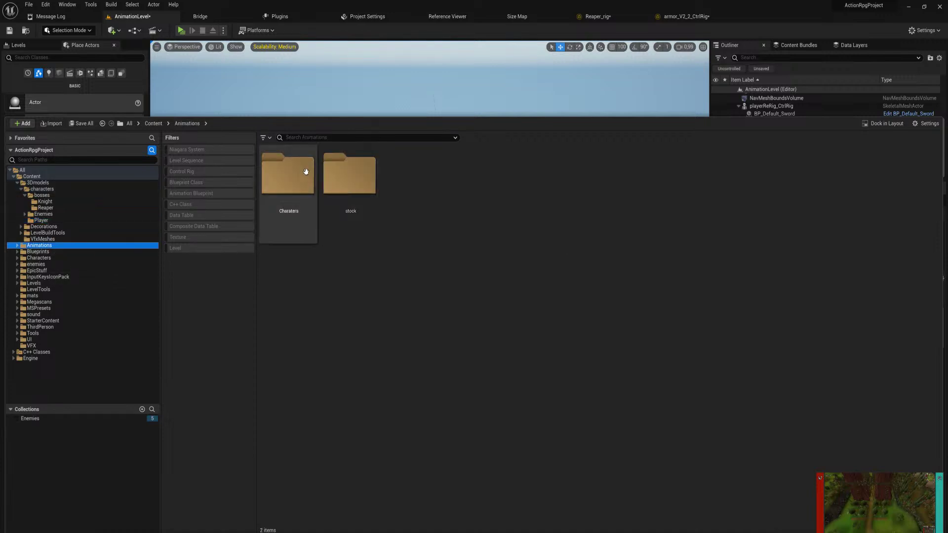
{"action": "double_click", "coordinate": [312, 167]}
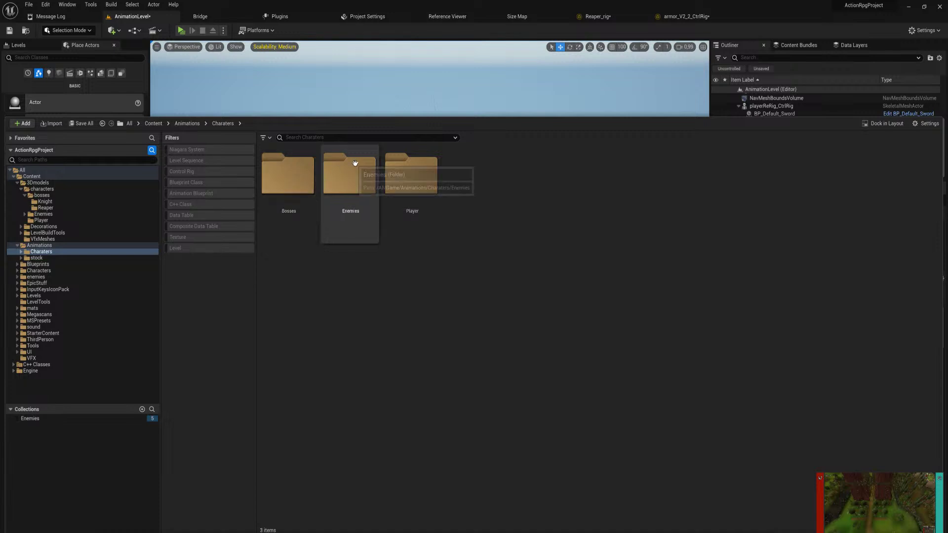
{"action": "double_click", "coordinate": [303, 179]}
{"action": "double_click", "coordinate": [302, 179]}
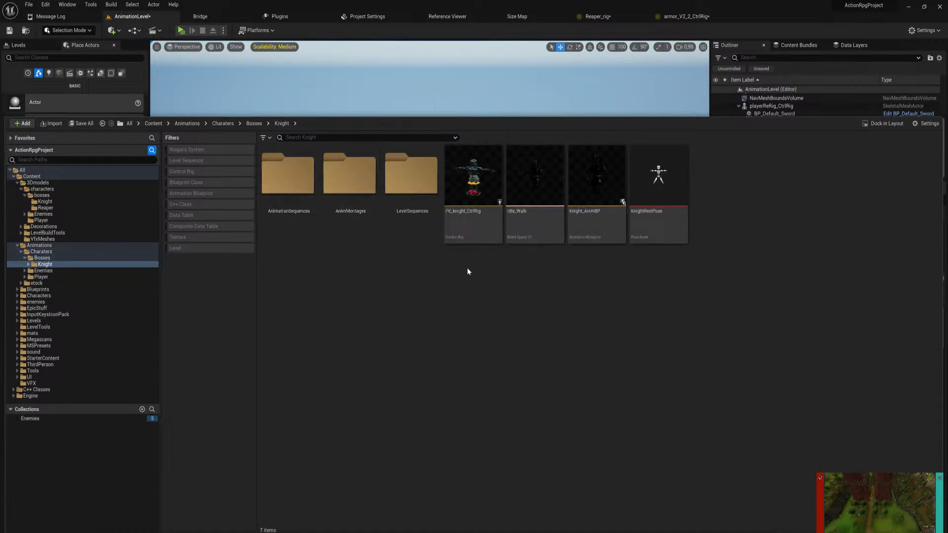
{"action": "double_click", "coordinate": [301, 190]}
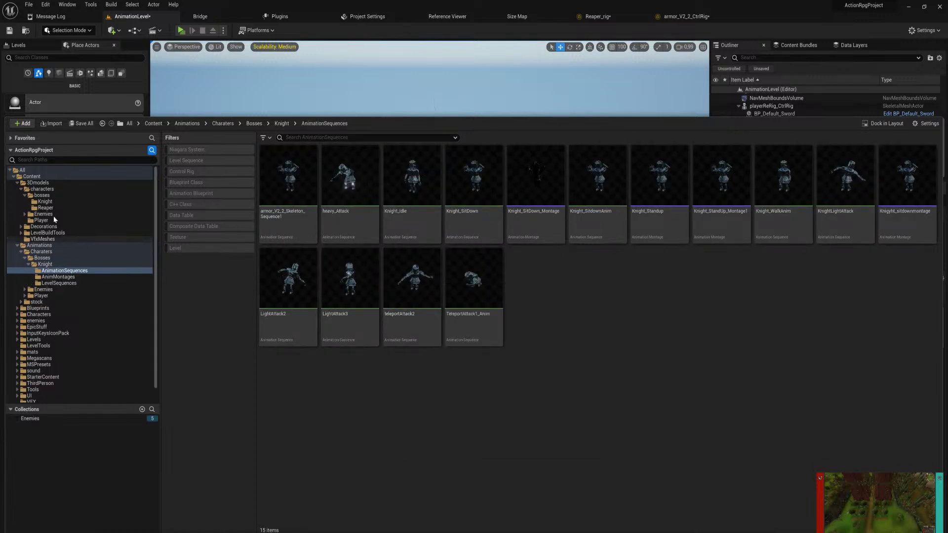
- Open the AirRevocer level sequence from Animations/Charaters/Player/levelSeqs and preview its playback, leaving the playhead at frame 21
{"action": "left_click", "coordinate": [40, 245]}
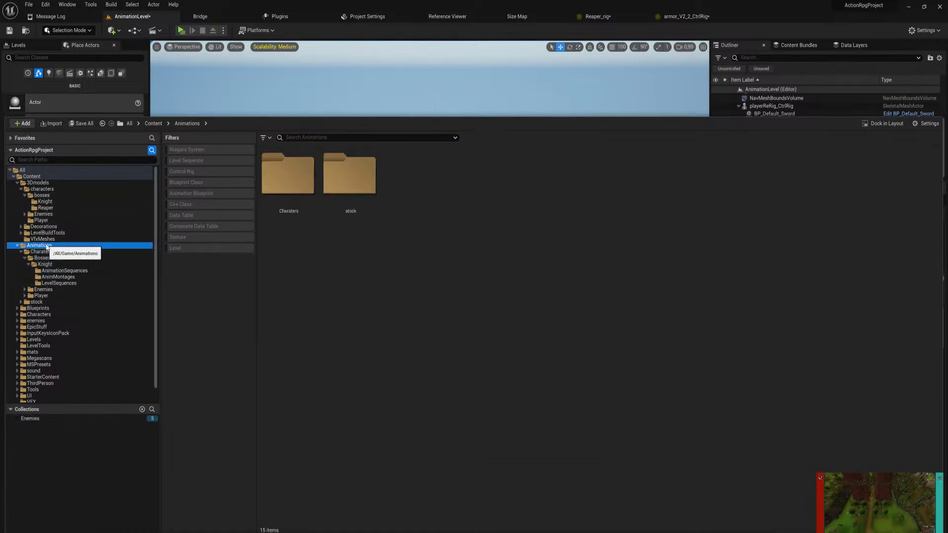
{"action": "double_click", "coordinate": [318, 180]}
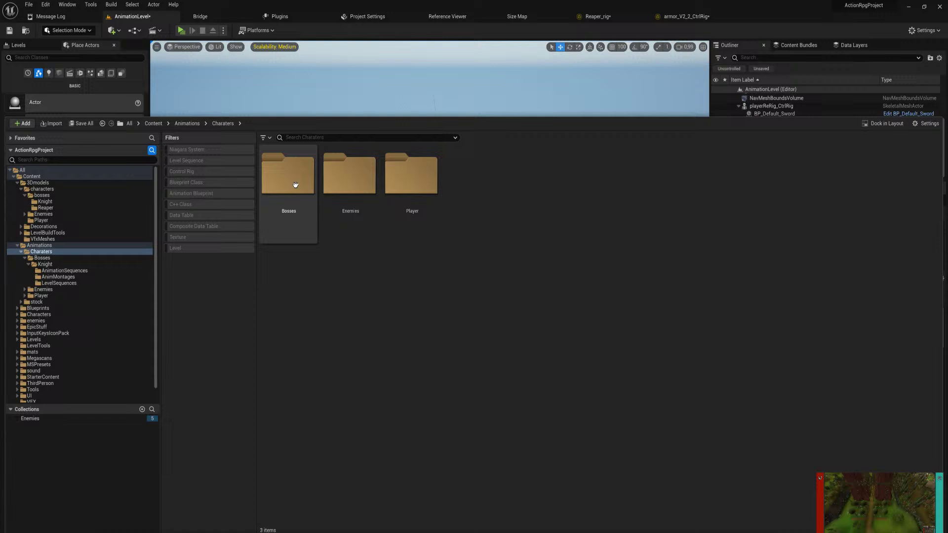
{"action": "double_click", "coordinate": [426, 179]}
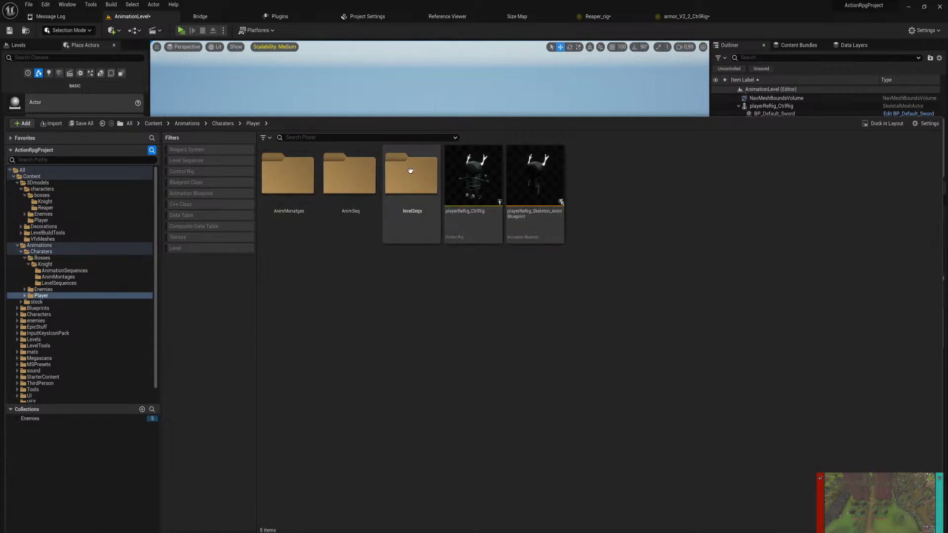
{"action": "left_click", "coordinate": [421, 184]}
{"action": "double_click", "coordinate": [421, 183]}
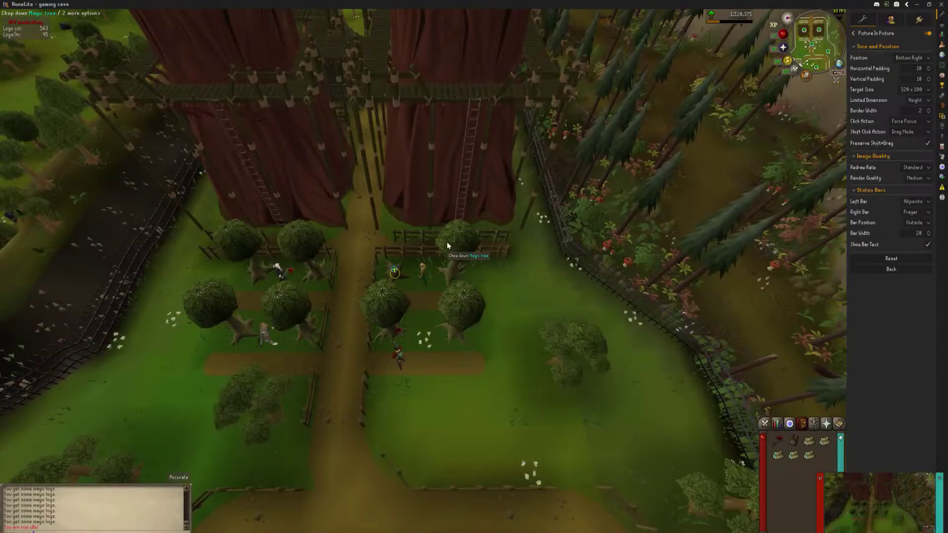
{"action": "left_click", "coordinate": [917, 5]}
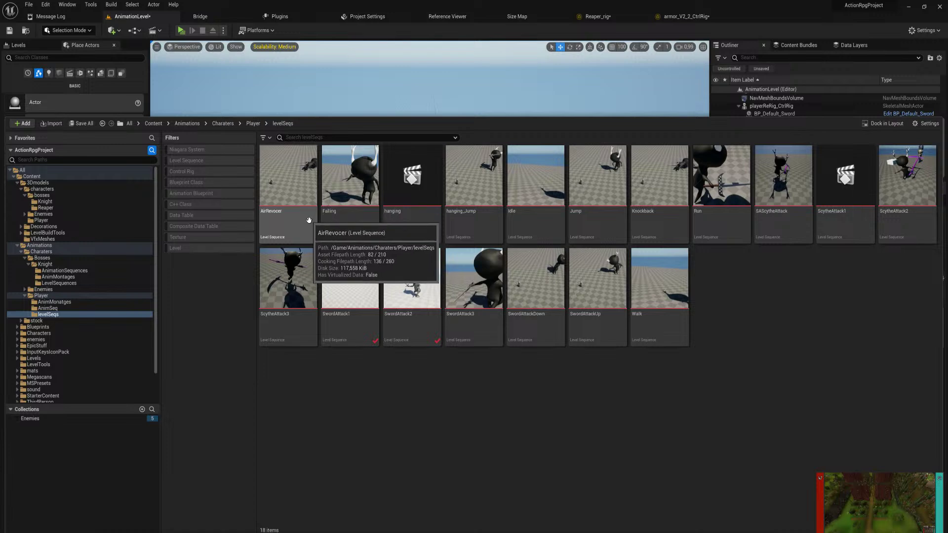
{"action": "double_click", "coordinate": [288, 188]}
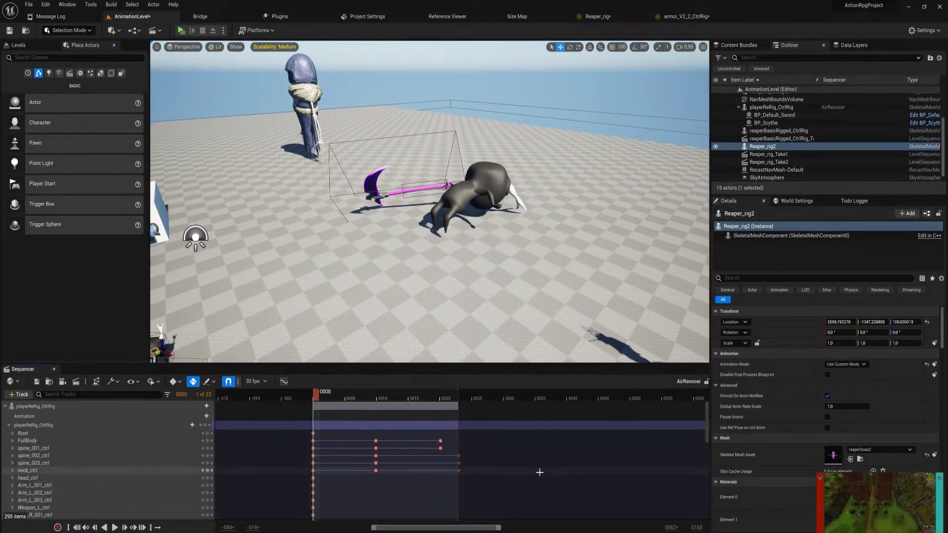
{"action": "key", "text": "space"}
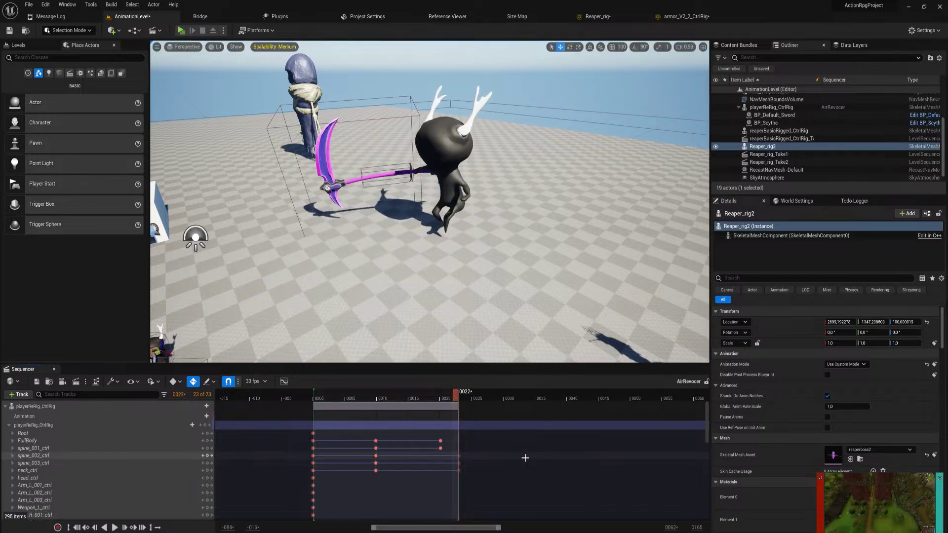
{"action": "left_click_drag", "start_coordinate": [458, 396], "coordinate": [449, 418]}
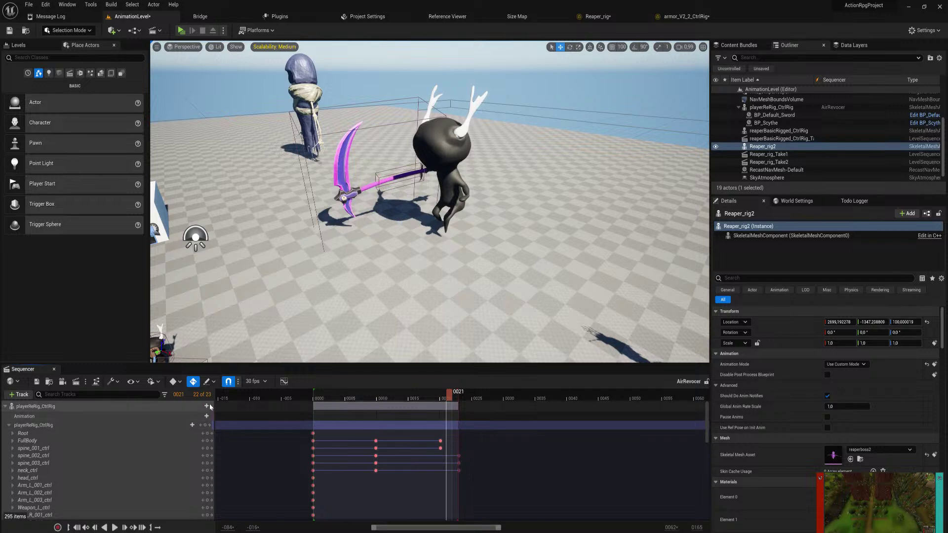
- Display the curves of spine_001_ctrl in an enlarged curve editor window
{"action": "left_click", "coordinate": [284, 381]}
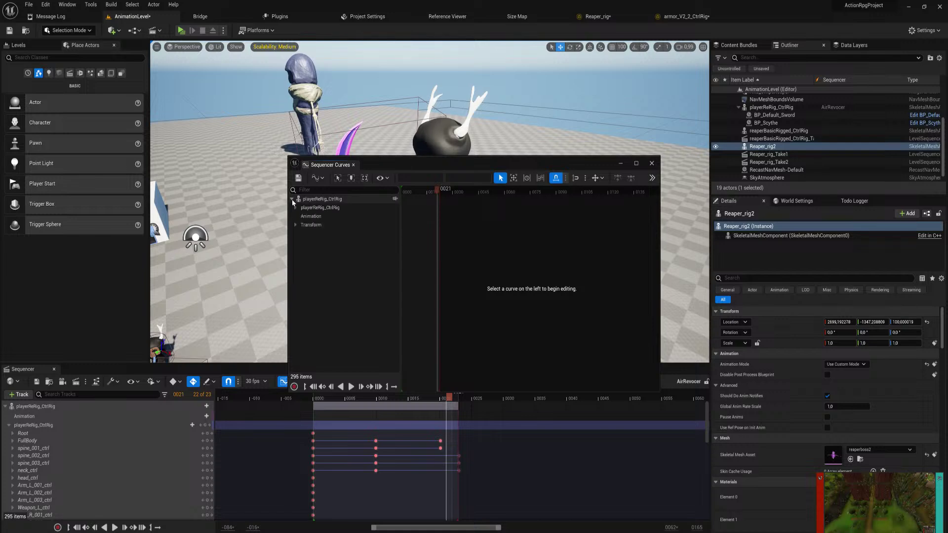
{"action": "left_click", "coordinate": [295, 208]}
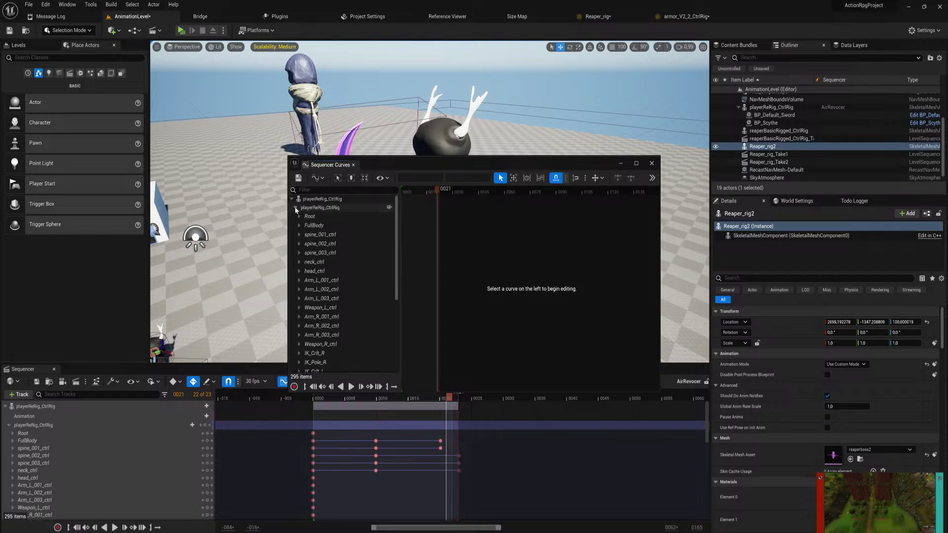
{"action": "left_click", "coordinate": [296, 208]}
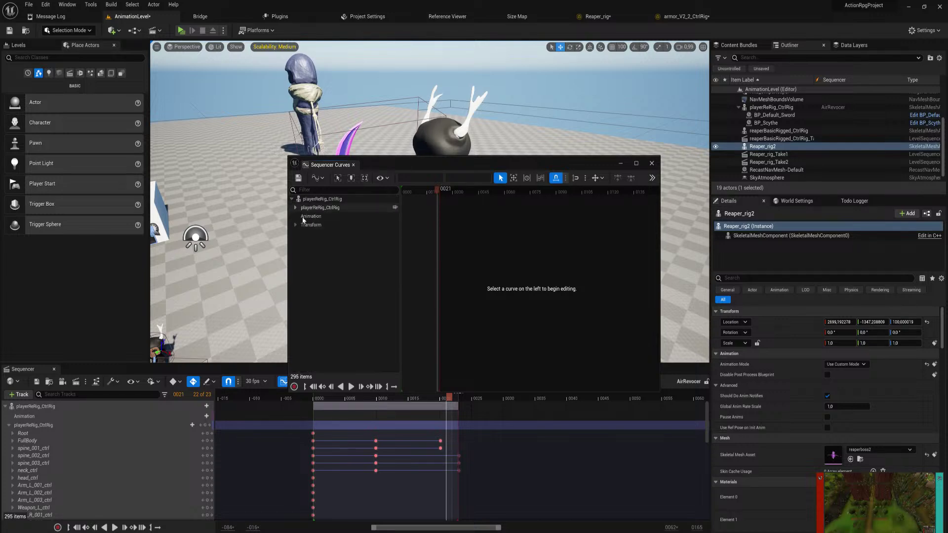
{"action": "left_click", "coordinate": [81, 447]}
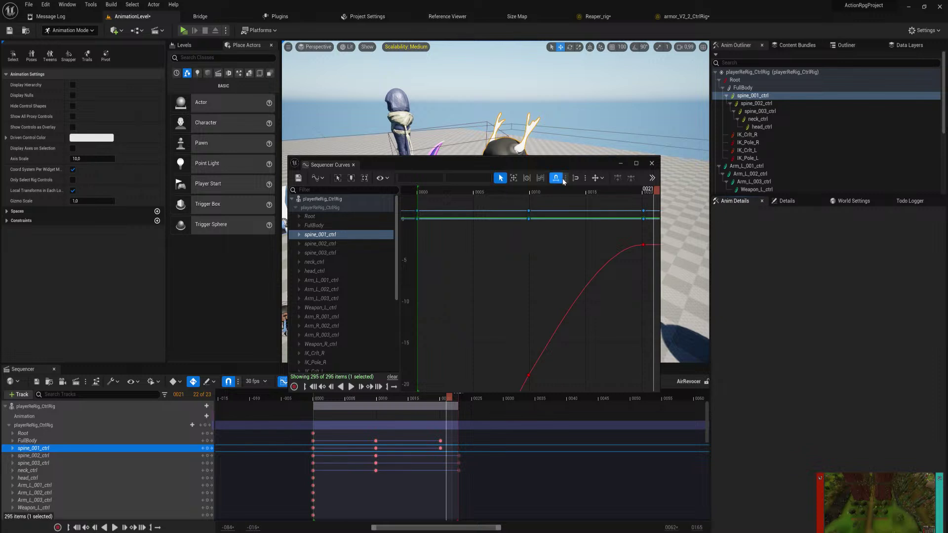
{"action": "left_click_drag", "start_coordinate": [458, 169], "coordinate": [334, 85]}
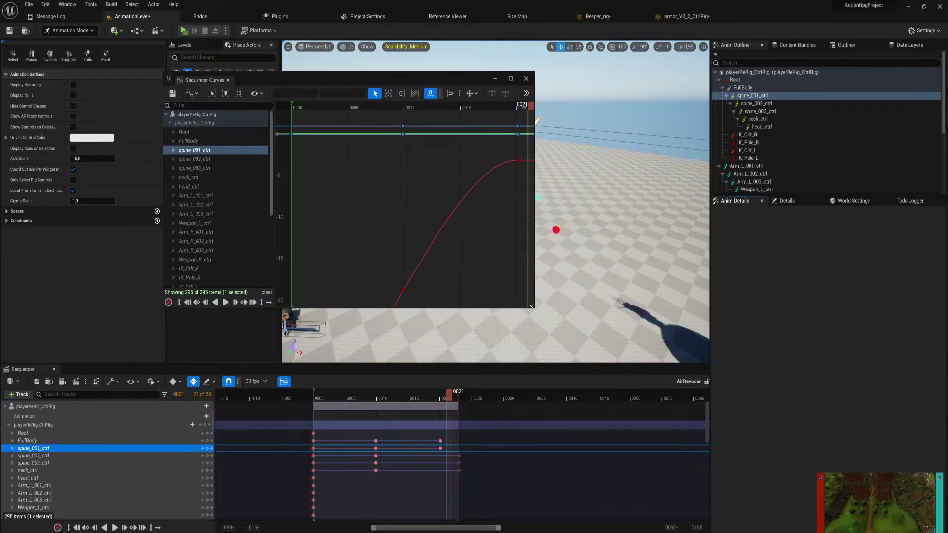
{"action": "left_click_drag", "start_coordinate": [532, 307], "coordinate": [786, 433]}
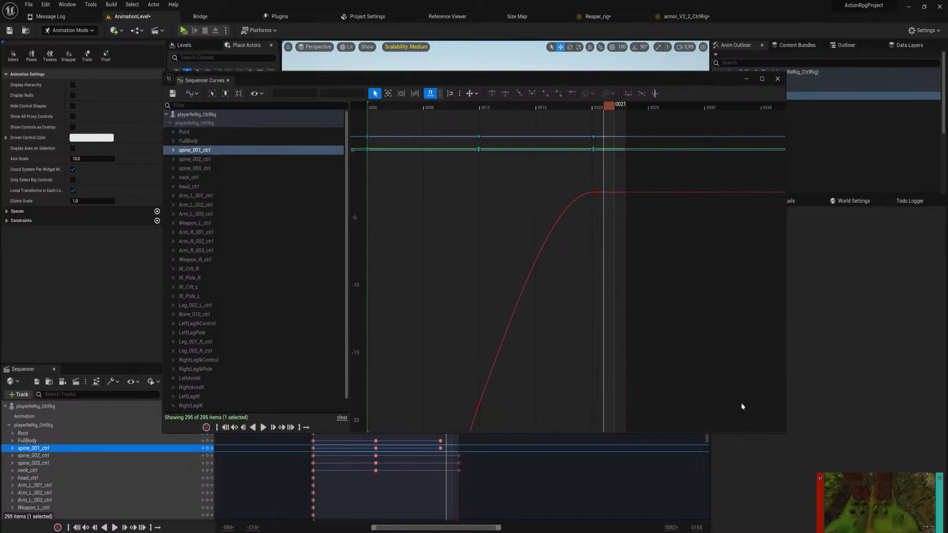
{"action": "scroll", "coordinate": [589, 324], "scroll_direction": "down", "scroll_amount": 1}
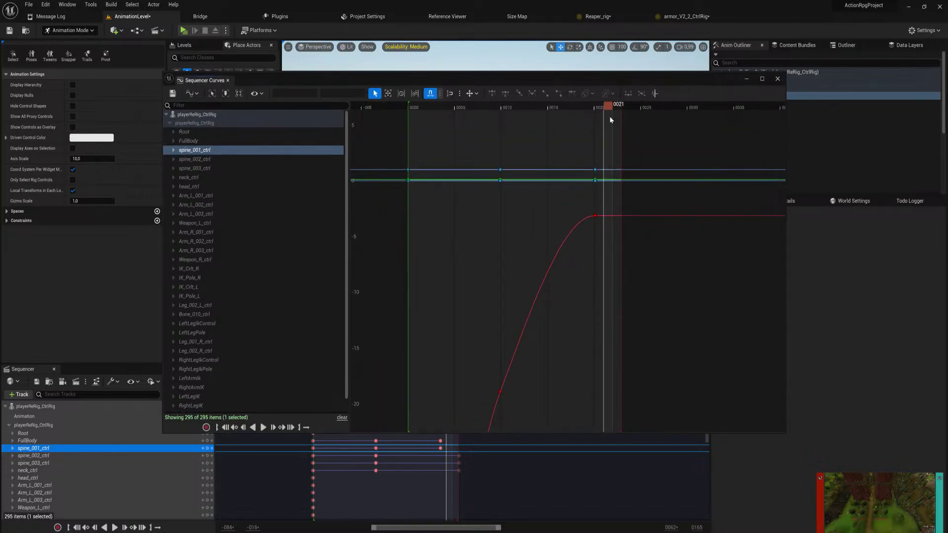
{"action": "scroll", "coordinate": [556, 271], "scroll_direction": "down", "scroll_amount": 1}
{"action": "right_click_drag", "start_coordinate": [568, 322], "coordinate": [590, 255]}
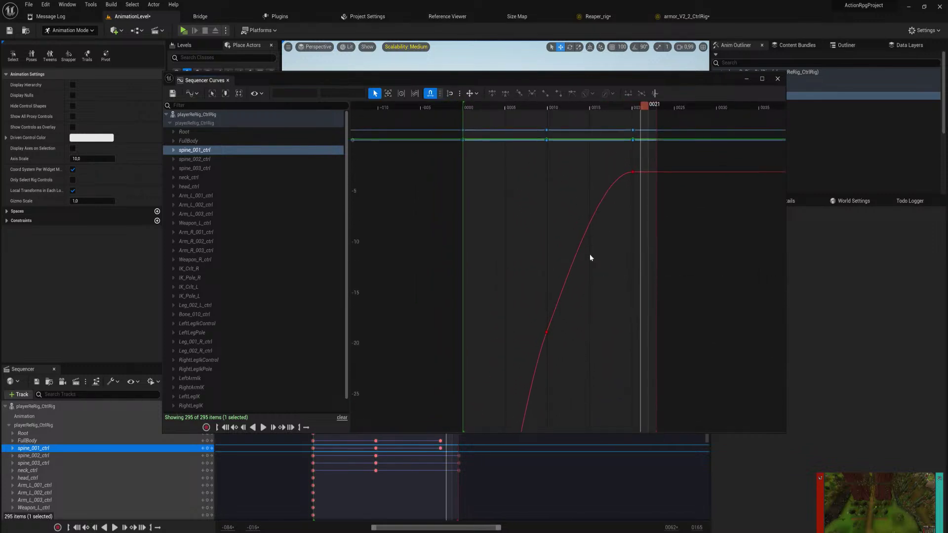
{"action": "left_click", "coordinate": [450, 94]}
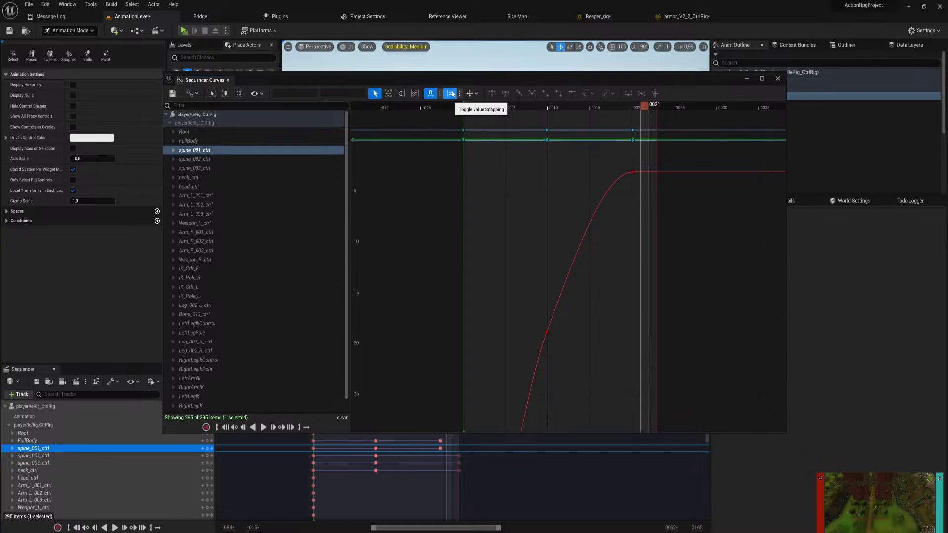
{"action": "left_click", "coordinate": [451, 93]}
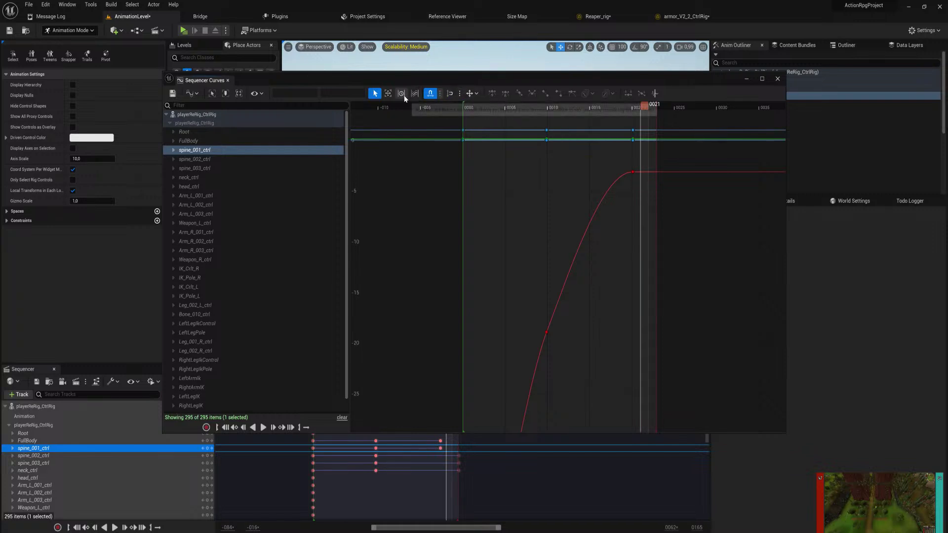
{"action": "left_click", "coordinate": [655, 93]}
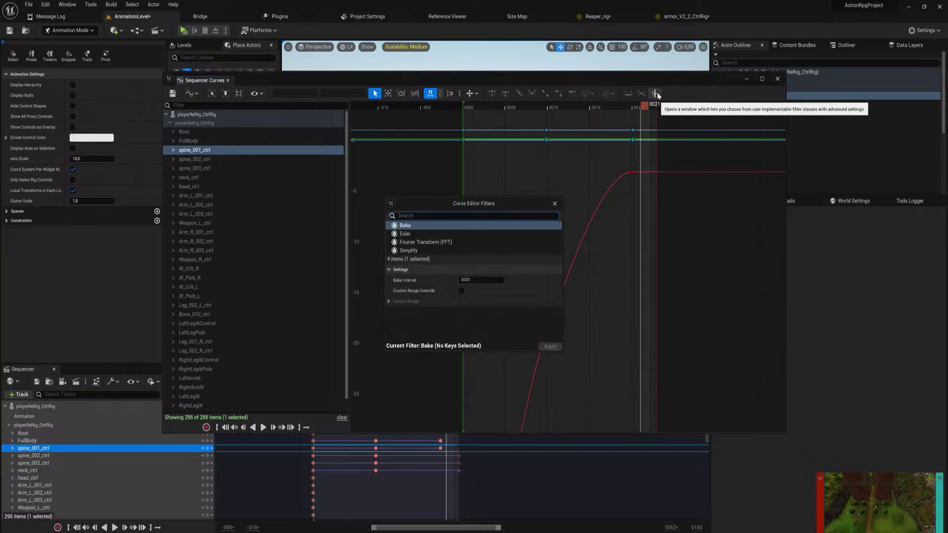
{"action": "left_click", "coordinate": [555, 204]}
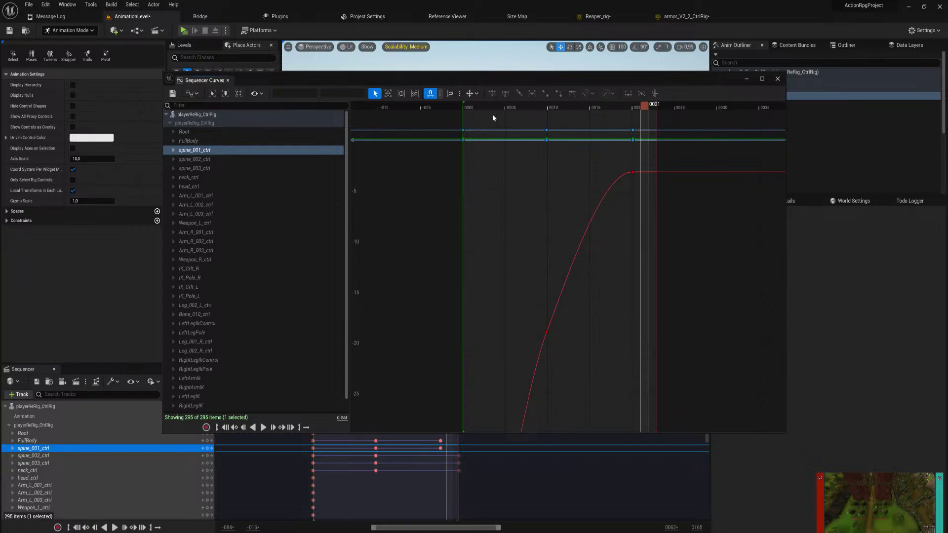
- Show the spine_001_ctrl curves in Normalized View Mode
{"action": "left_click", "coordinate": [192, 93]}
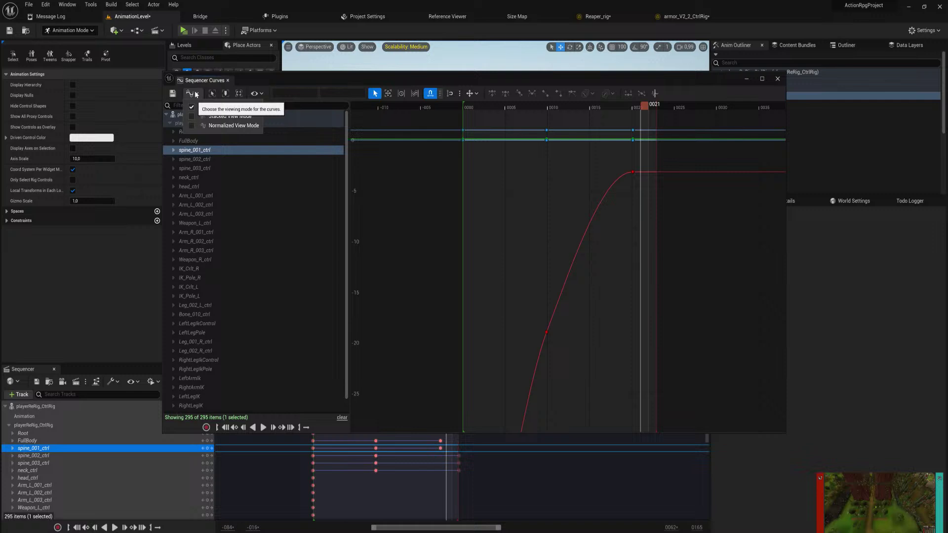
{"action": "left_click", "coordinate": [234, 126]}
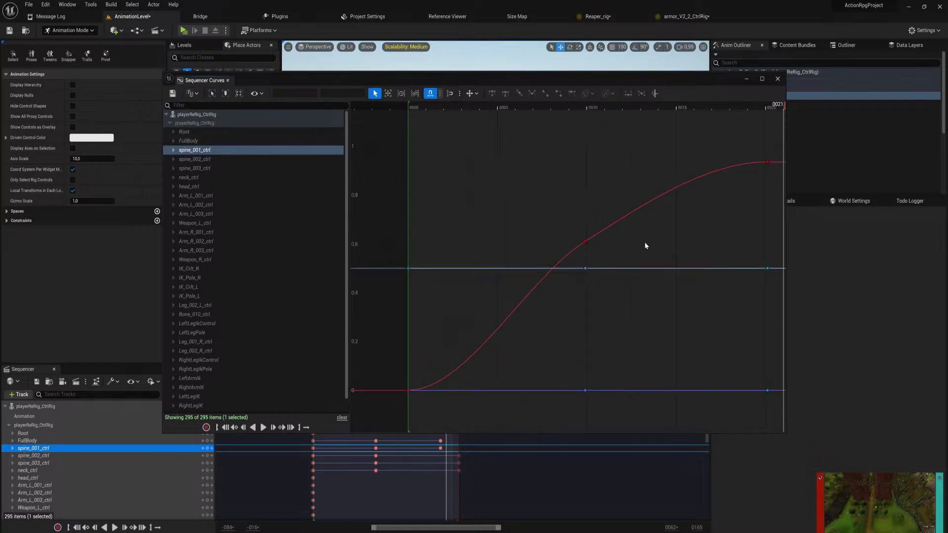
{"action": "right_click_drag", "start_coordinate": [671, 239], "coordinate": [628, 242]}
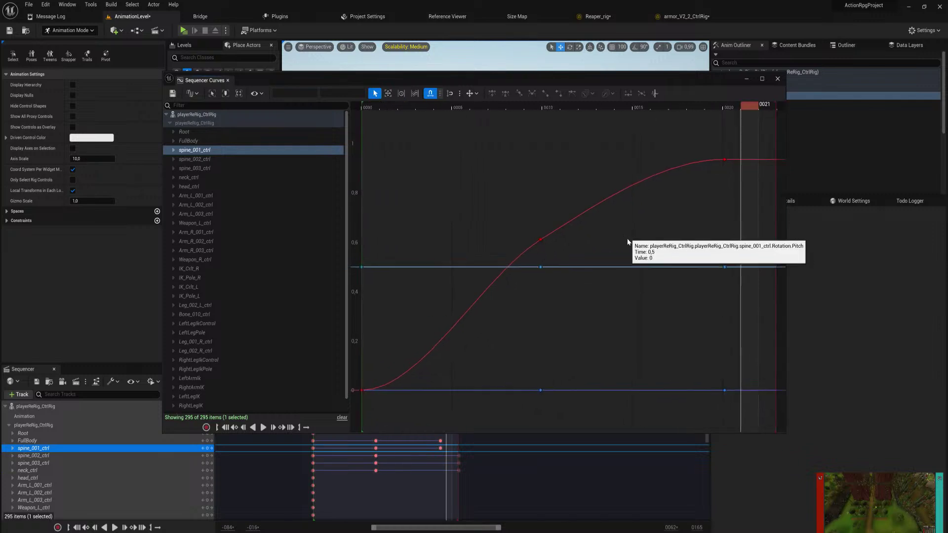
- Flatten the tangent of the middle key on spine_001_ctrl's Rotation.Roll curve and save the sequence
{"action": "left_click", "coordinate": [538, 241]}
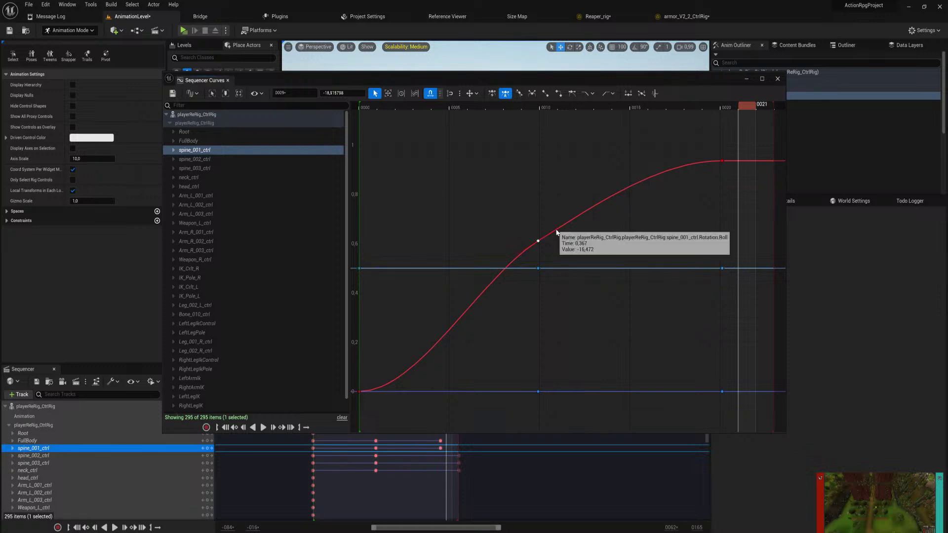
{"action": "left_click_drag", "start_coordinate": [557, 231], "coordinate": [589, 246]}
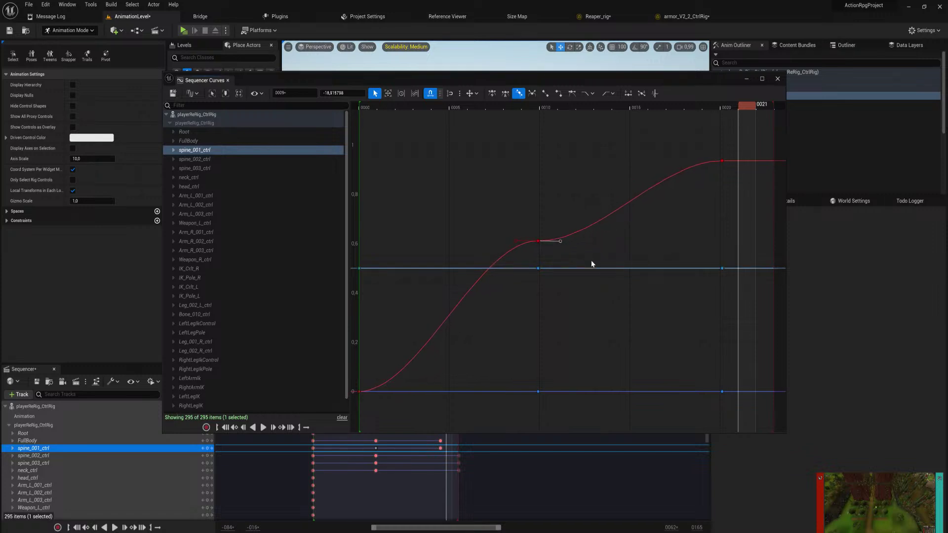
{"action": "key", "text": "ctrl+s"}
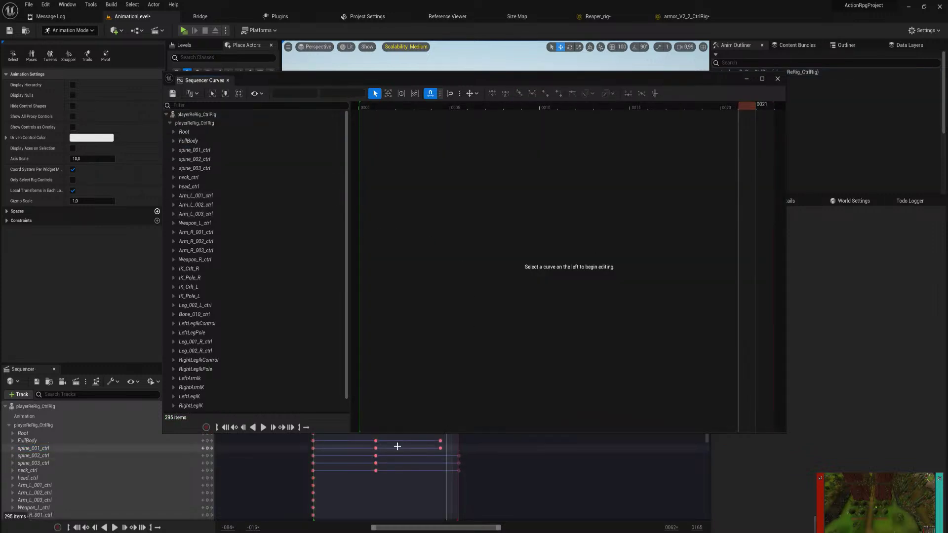
- Enable weighted tangents on the middle key of spine_001_ctrl's Rotation.Roll curve and shorten its outgoing handle
{"action": "left_click", "coordinate": [376, 441]}
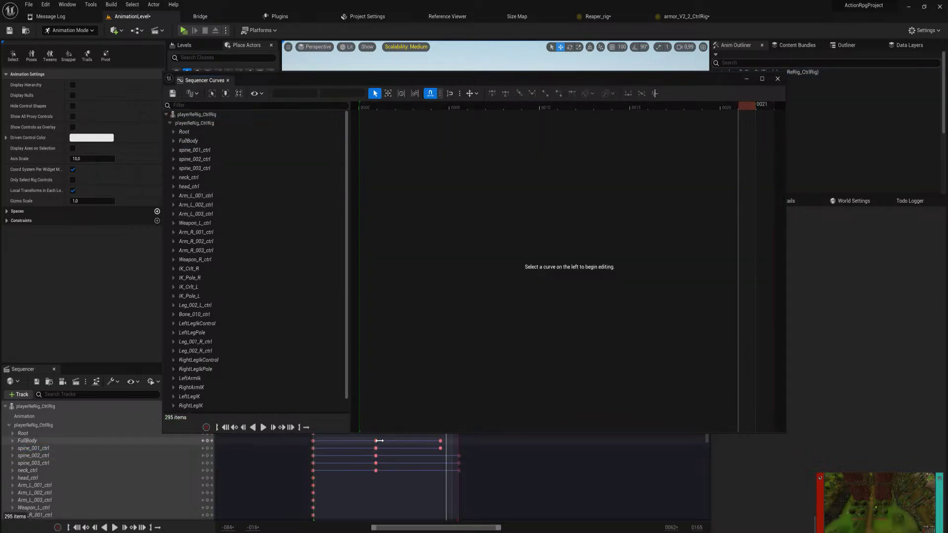
{"action": "left_click", "coordinate": [35, 448]}
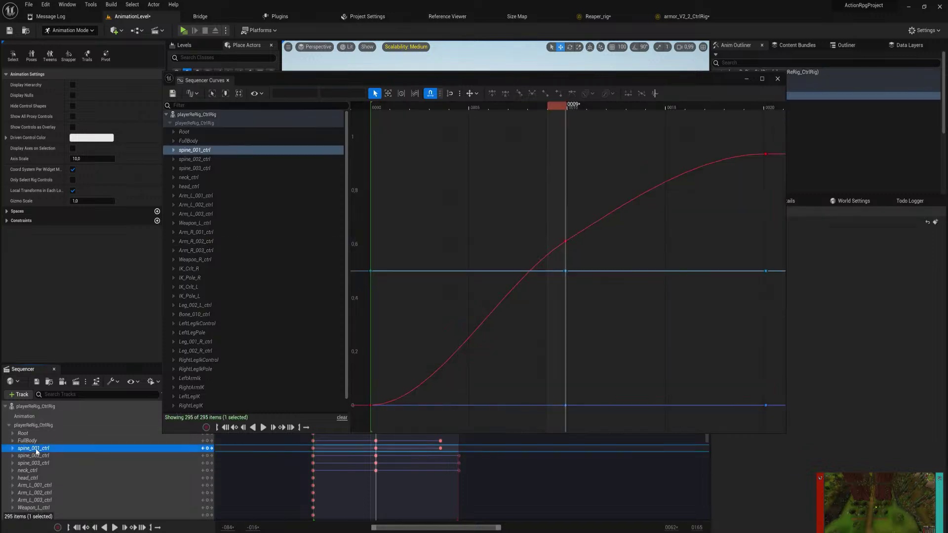
{"action": "left_click", "coordinate": [565, 241]}
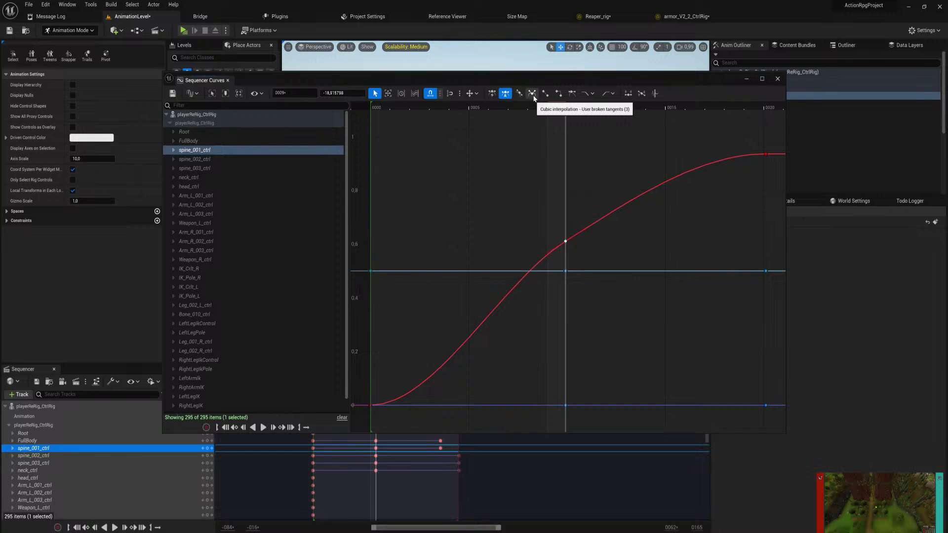
{"action": "left_click", "coordinate": [572, 93]}
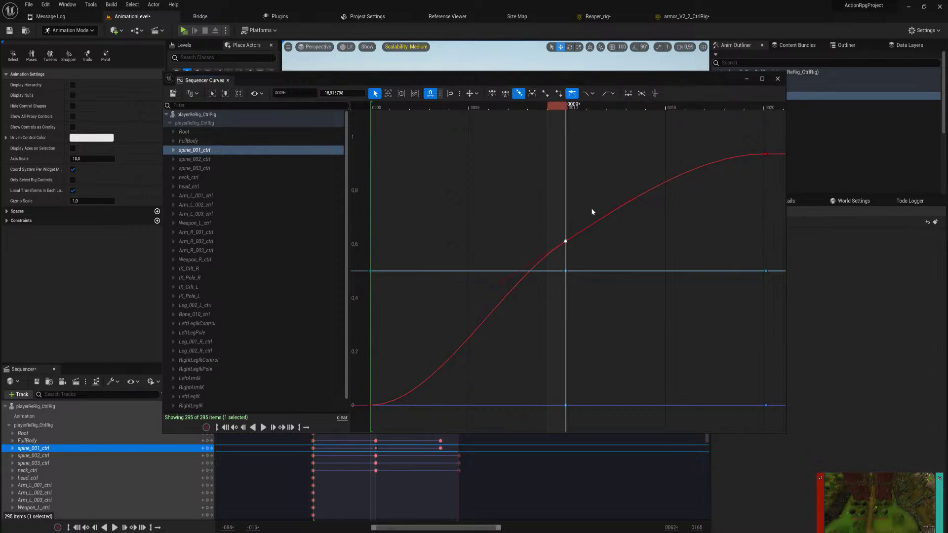
{"action": "mouse_move", "coordinate": [633, 198]}
{"action": "left_mouse_down"}
{"action": "mouse_move", "coordinate": [638, 188]}
{"action": "mouse_move", "coordinate": [657, 193]}
{"action": "mouse_move", "coordinate": [580, 225]}
{"action": "mouse_move", "coordinate": [645, 191]}
{"action": "mouse_move", "coordinate": [598, 225]}
{"action": "mouse_move", "coordinate": [599, 242]}
{"action": "mouse_move", "coordinate": [672, 232]}
{"action": "mouse_move", "coordinate": [671, 314]}
{"action": "mouse_move", "coordinate": [630, 314]}
{"action": "mouse_move", "coordinate": [675, 235]}
{"action": "mouse_move", "coordinate": [641, 196]}
{"action": "mouse_move", "coordinate": [618, 210]}
{"action": "left_mouse_up"}
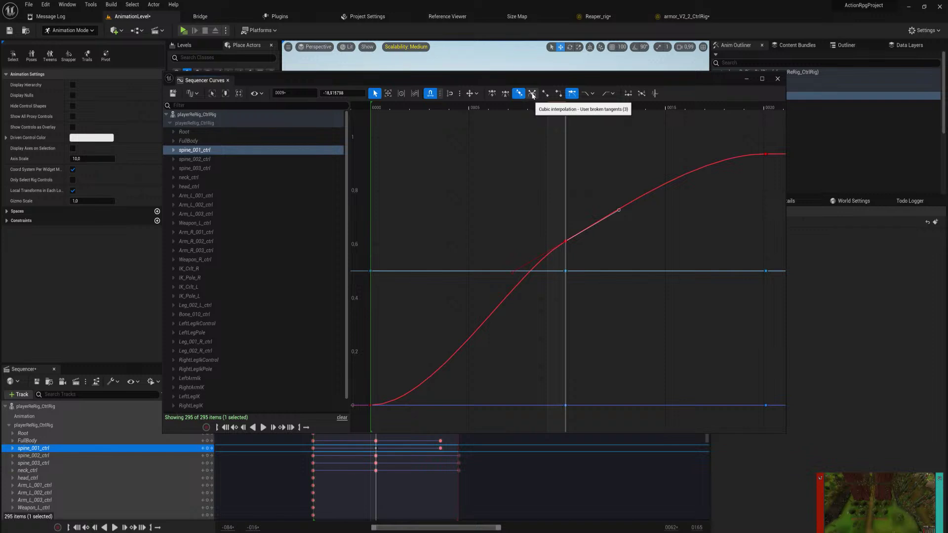
- Break the middle Roll key's tangents with cubic user broken interpolation and reshape its incoming and outgoing handles separately
{"action": "left_click", "coordinate": [532, 94]}
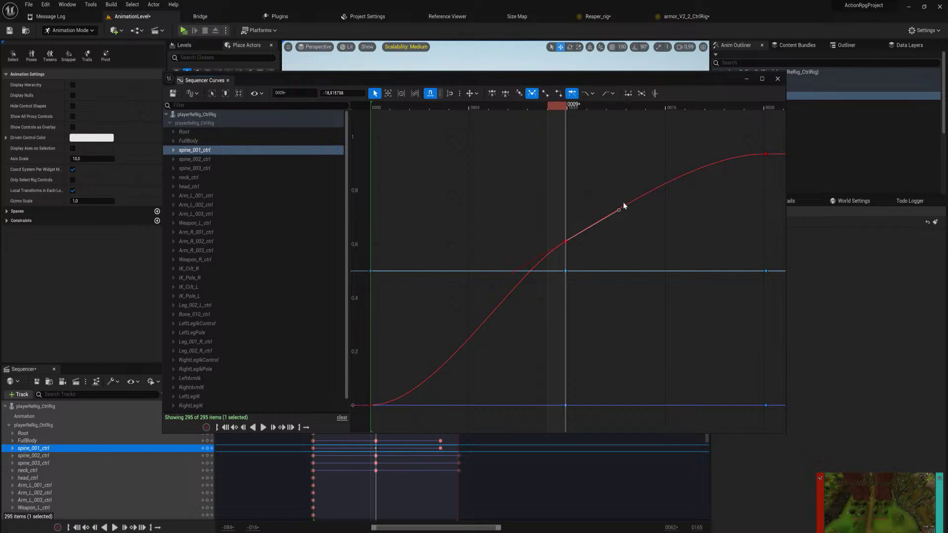
{"action": "left_click_drag", "start_coordinate": [619, 210], "coordinate": [600, 168]}
{"action": "left_click_drag", "start_coordinate": [513, 275], "coordinate": [542, 291]}
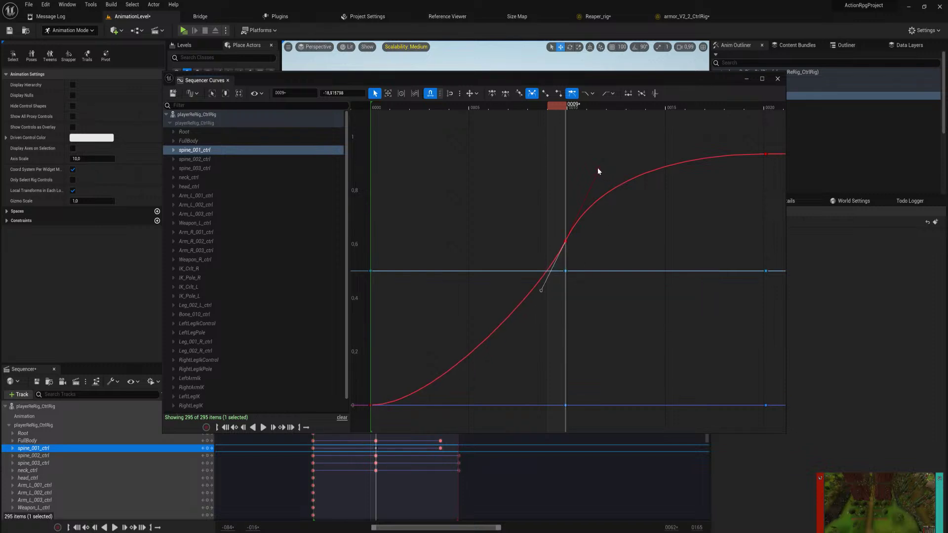
{"action": "left_click_drag", "start_coordinate": [598, 171], "coordinate": [659, 158]}
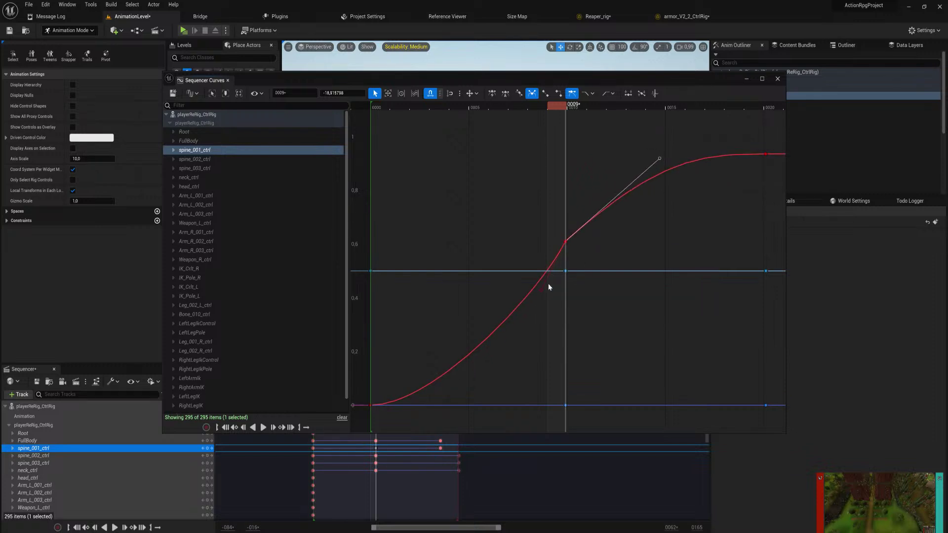
{"action": "left_click_drag", "start_coordinate": [542, 291], "coordinate": [530, 278]}
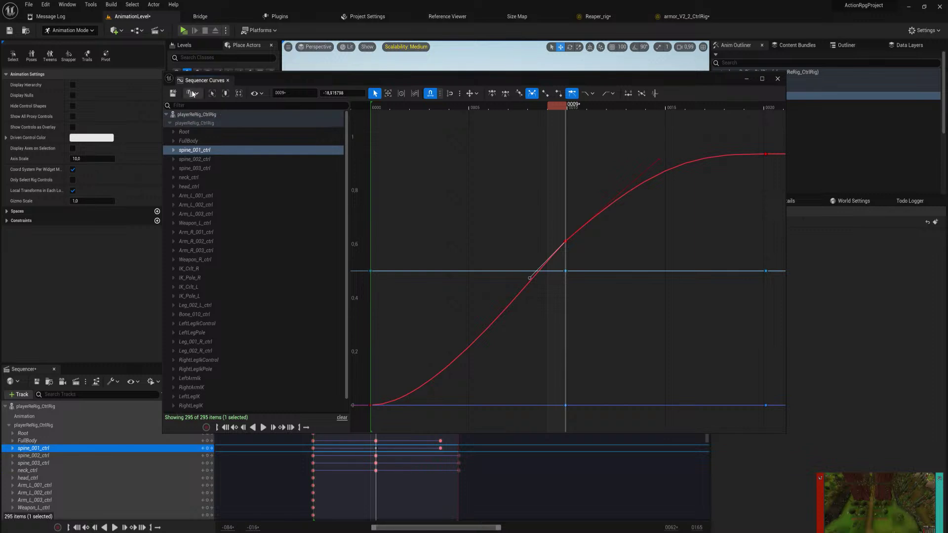
- Shorten and slightly steepen the outgoing tangent handle of the middle Rotation.Roll key
{"action": "scroll", "coordinate": [536, 241], "scroll_direction": "down", "scroll_amount": 3}
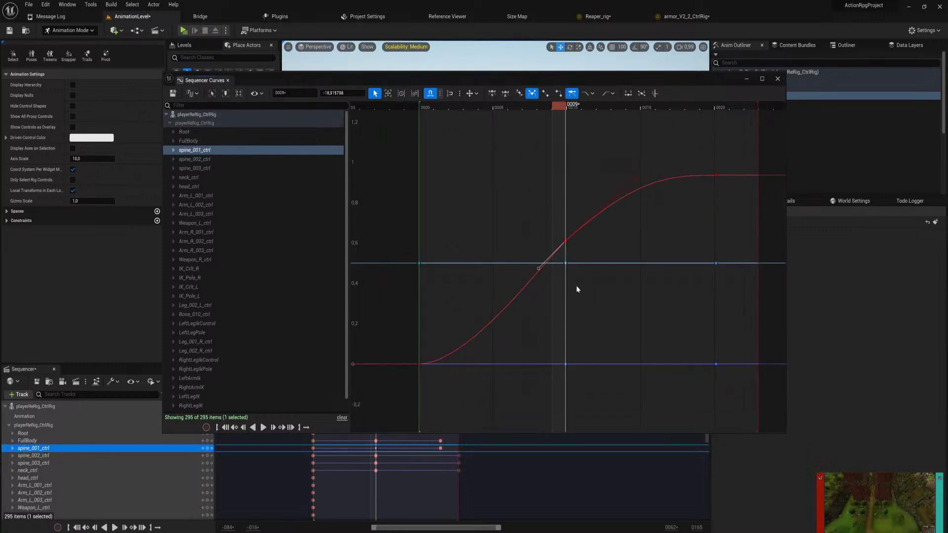
{"action": "scroll", "coordinate": [520, 216], "scroll_direction": "up", "scroll_amount": 1}
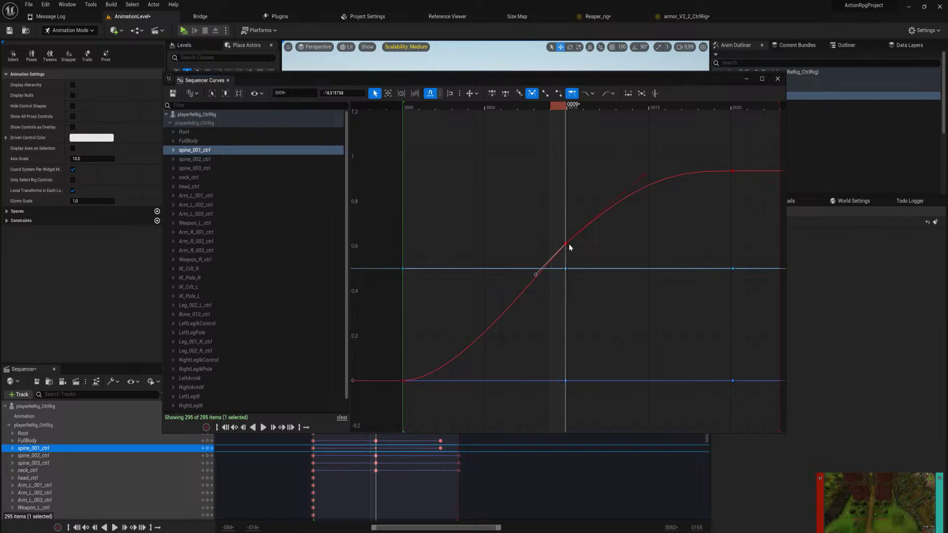
{"action": "scroll", "coordinate": [594, 229], "scroll_direction": "up", "scroll_amount": 2}
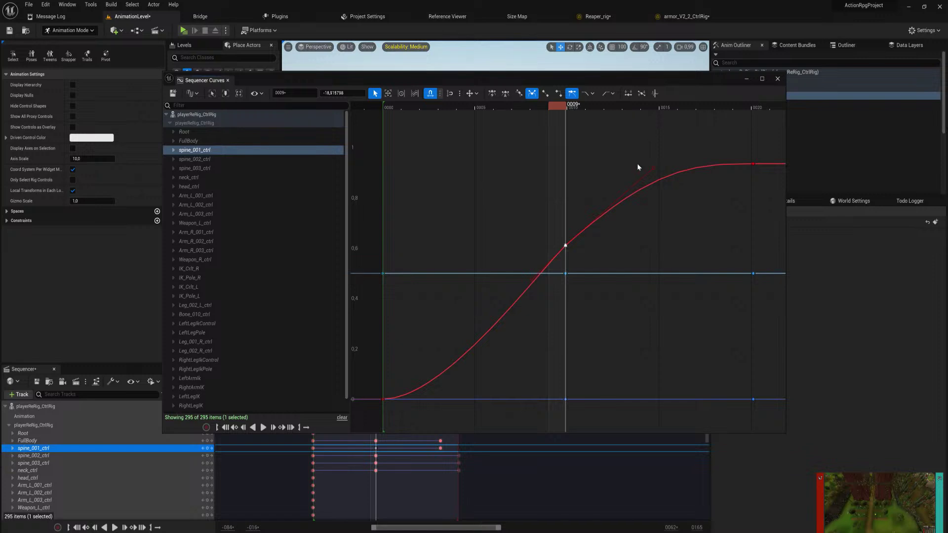
{"action": "left_click", "coordinate": [518, 93]}
{"action": "left_click_drag", "start_coordinate": [654, 169], "coordinate": [635, 170]}
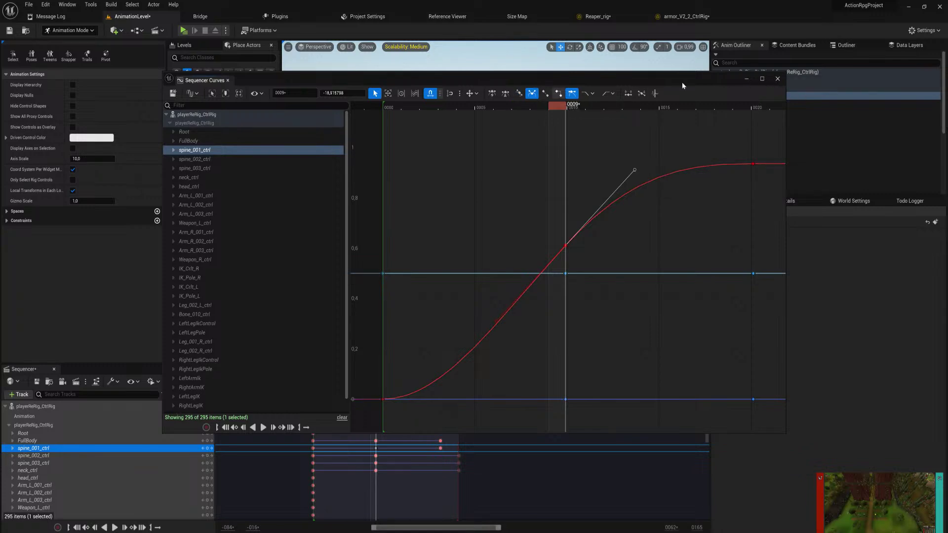
- Close the curve editor and examine the finger rotation nodes in the CollapseNode_2 graph of armor_V2_2_CtrlRig
{"action": "left_click", "coordinate": [778, 79]}
{"action": "left_click", "coordinate": [700, 18]}
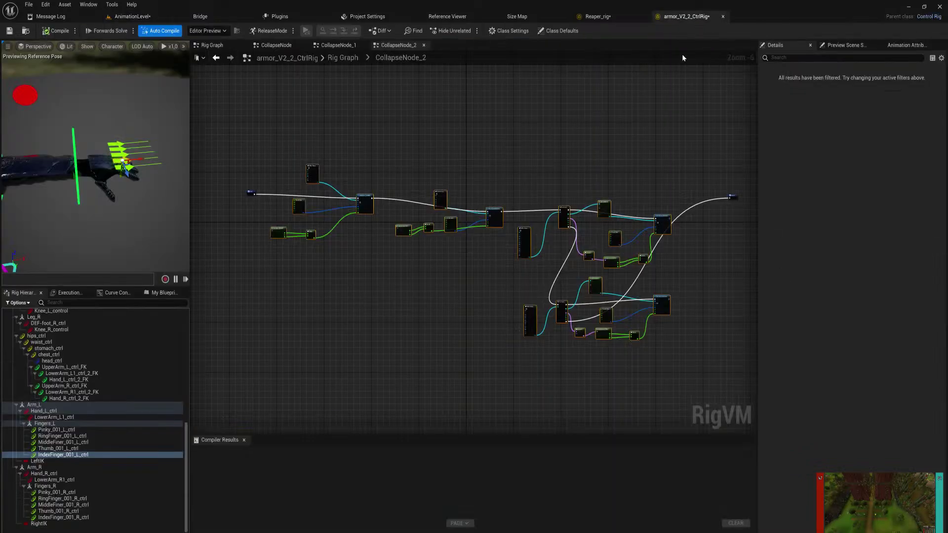
{"action": "scroll", "coordinate": [517, 229], "scroll_direction": "up", "scroll_amount": 4}
{"action": "right_click_drag", "start_coordinate": [518, 236], "coordinate": [755, 323]}
{"action": "left_click", "coordinate": [606, 351]}
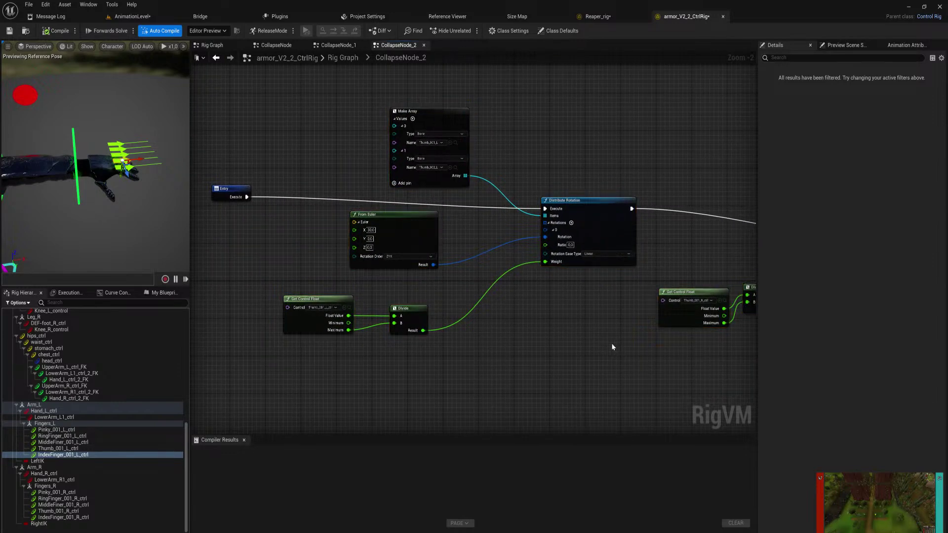
{"action": "scroll", "coordinate": [606, 348], "scroll_direction": "down", "scroll_amount": 1}
{"action": "right_click_drag", "start_coordinate": [632, 362], "coordinate": [193, 252]}
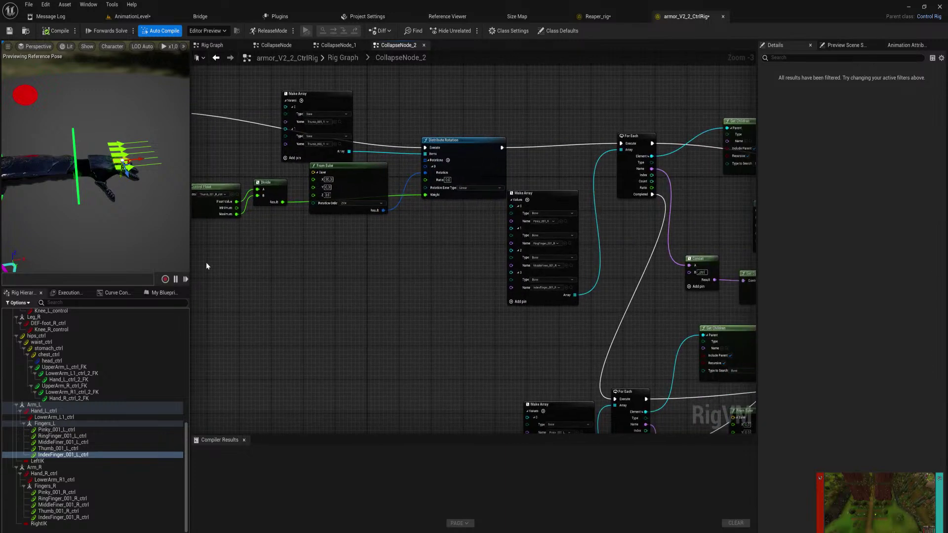
- In the Reaper_rig Forwards Solve graph, move the thumb's Make Array, From Euler, Get Control Float, Divide and Distribute Rotation nodes together
{"action": "left_click", "coordinate": [597, 17]}
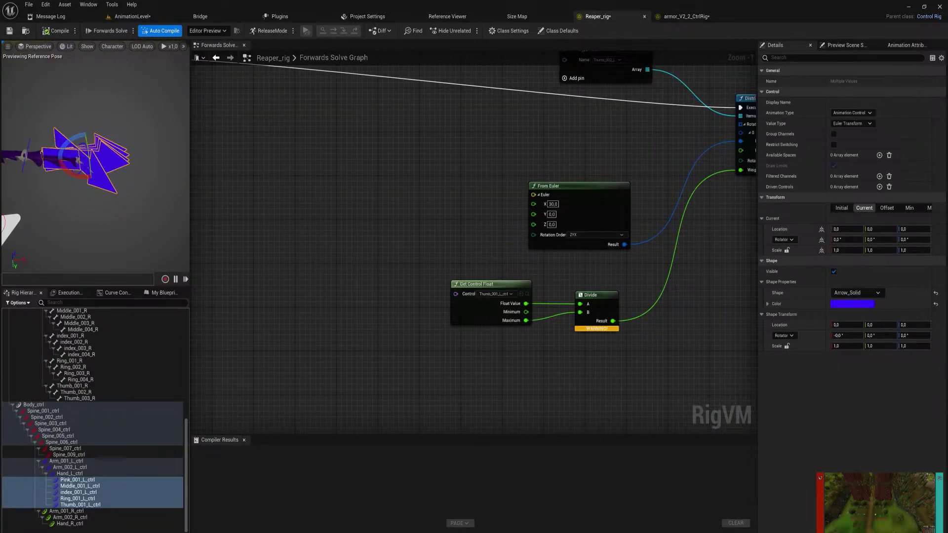
{"action": "right_click_drag", "start_coordinate": [397, 141], "coordinate": [511, 274]}
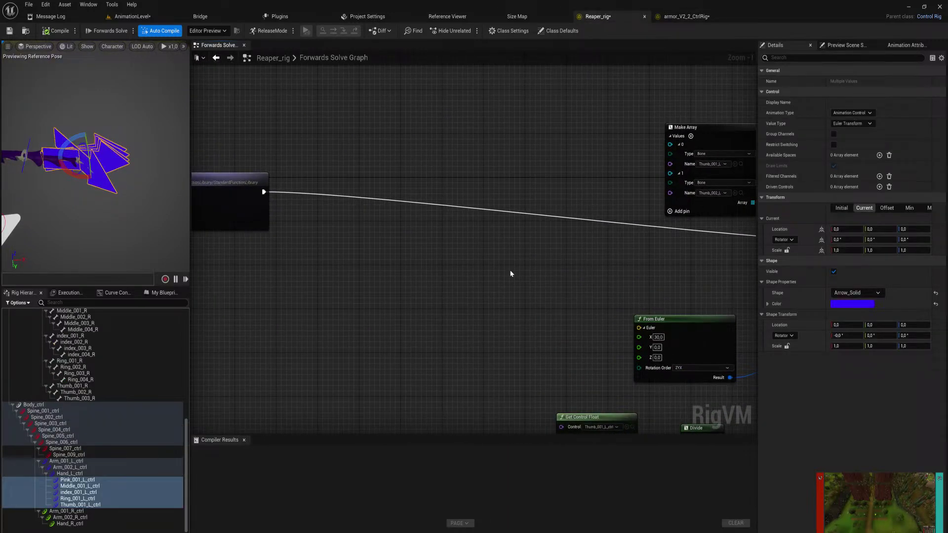
{"action": "scroll", "coordinate": [504, 279], "scroll_direction": "down", "scroll_amount": 1}
{"action": "right_click_drag", "start_coordinate": [543, 283], "coordinate": [395, 240]}
{"action": "left_click_drag", "start_coordinate": [321, 275], "coordinate": [622, 181]}
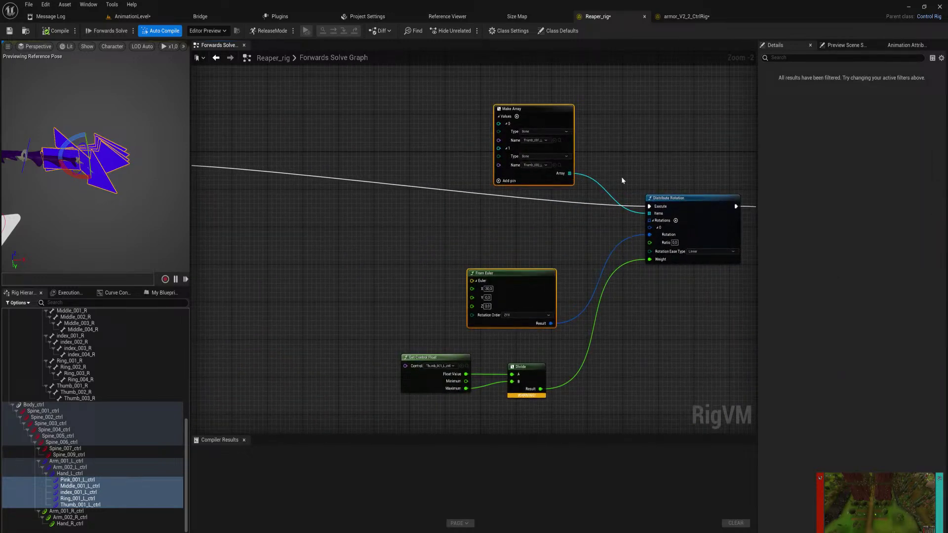
{"action": "left_click", "coordinate": [615, 217]}
{"action": "left_click_drag", "start_coordinate": [370, 144], "coordinate": [684, 410]}
{"action": "left_click_drag", "start_coordinate": [679, 205], "coordinate": [647, 187]}
{"action": "left_click", "coordinate": [644, 292]}
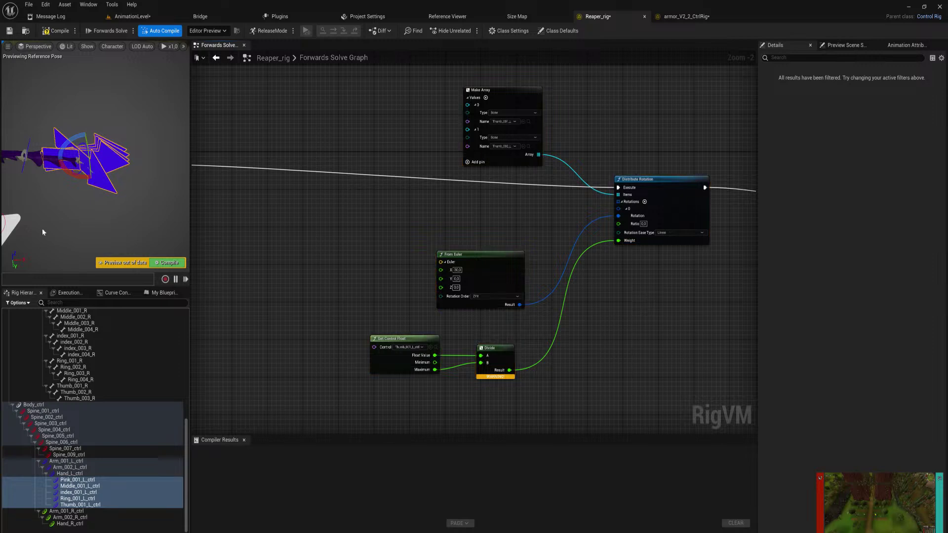
- Select the five left finger controls and set their Shape Transform rotation representation to Euler XYZ
{"action": "left_click", "coordinate": [78, 480]}
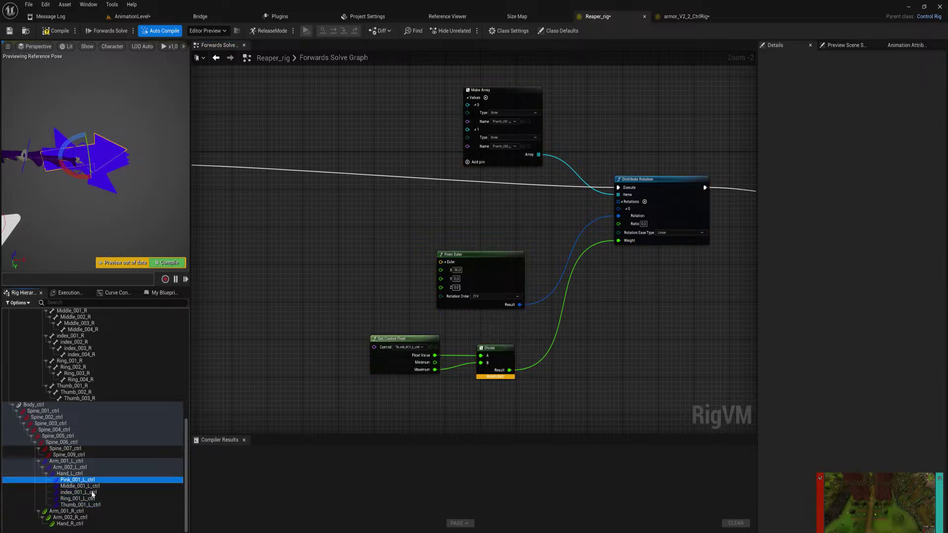
{"action": "left_click", "coordinate": [97, 505], "text": "shift"}
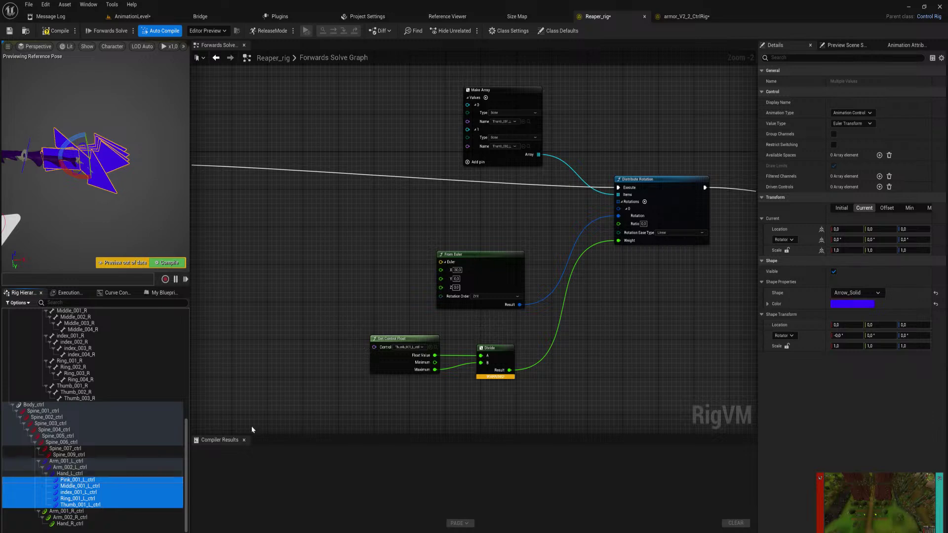
{"action": "left_click", "coordinate": [785, 335]}
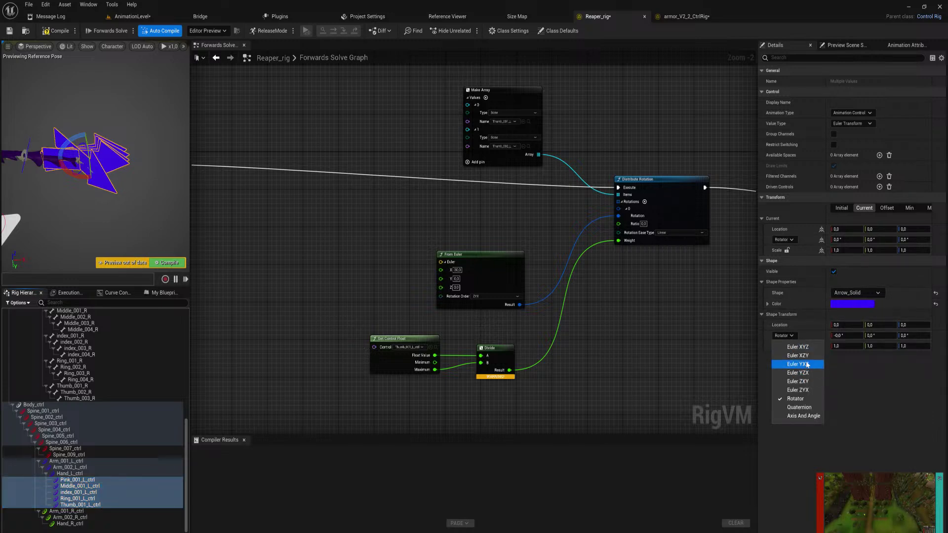
{"action": "left_click", "coordinate": [807, 348]}
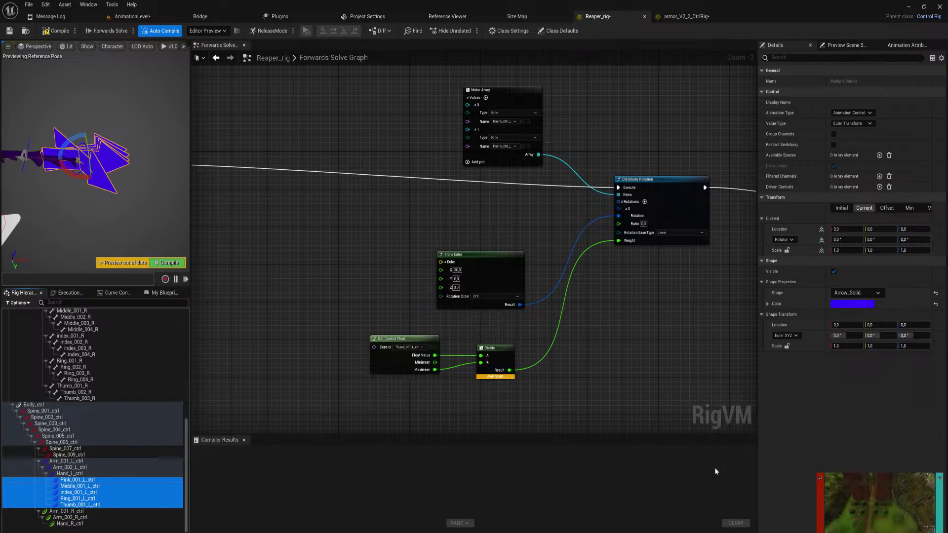
{"action": "left_click", "coordinate": [882, 508]}
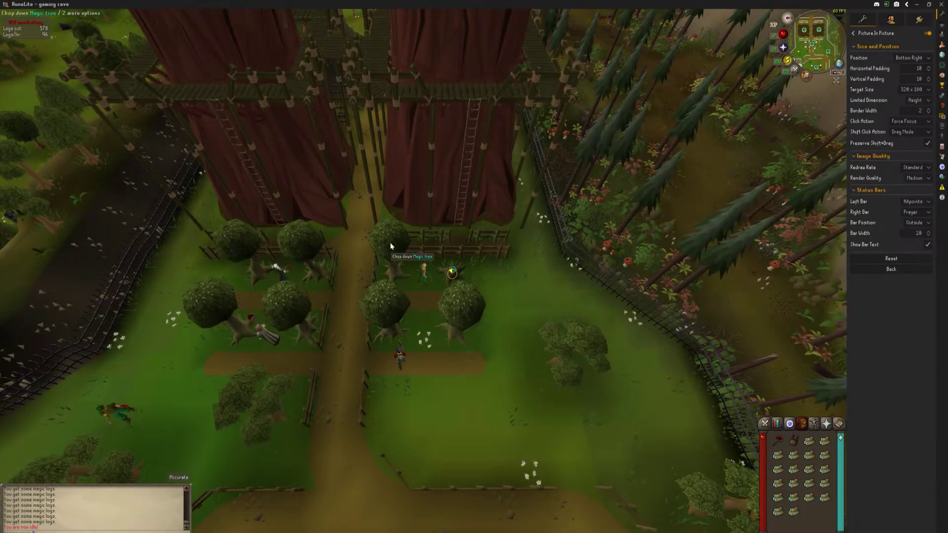
{"action": "left_click", "coordinate": [916, 4]}
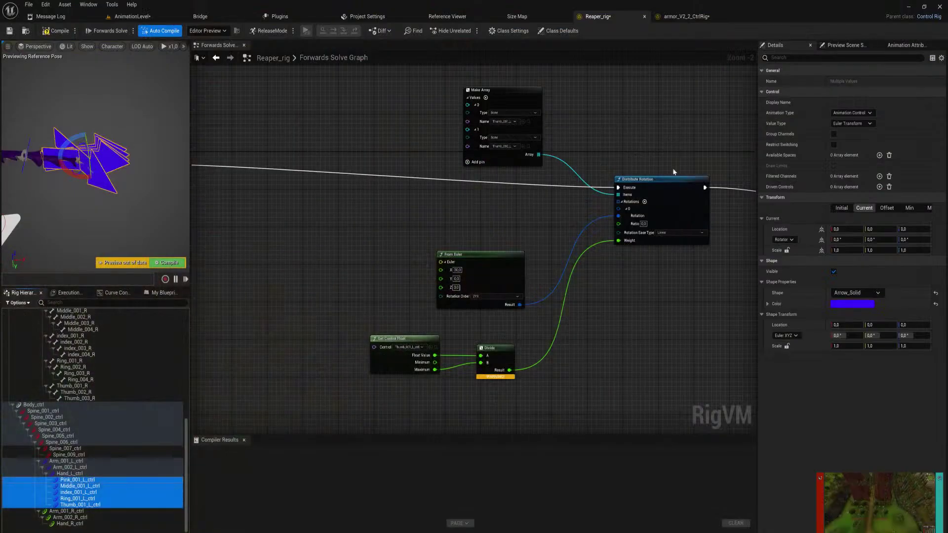
{"action": "left_click", "coordinate": [401, 263]}
{"action": "right_click_drag", "start_coordinate": [402, 272], "coordinate": [431, 249]}
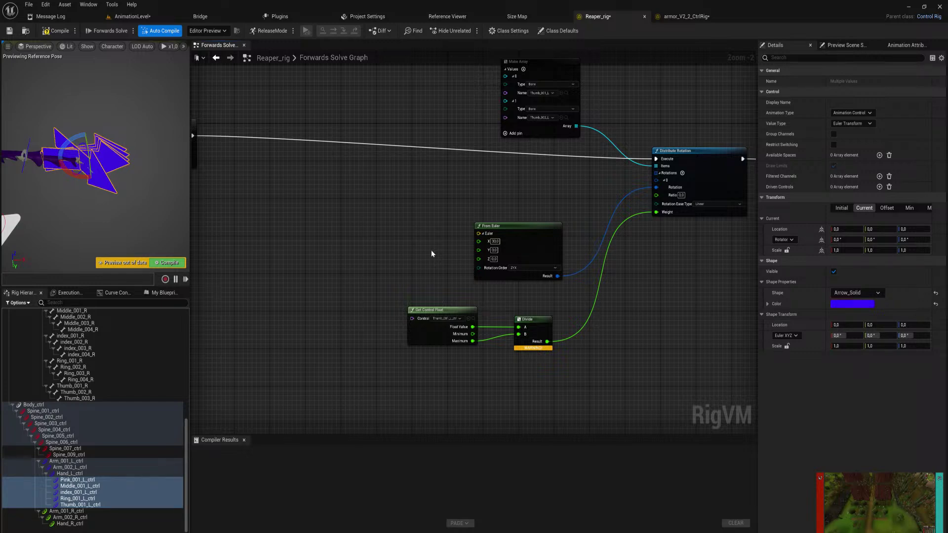
{"action": "left_click", "coordinate": [913, 528]}
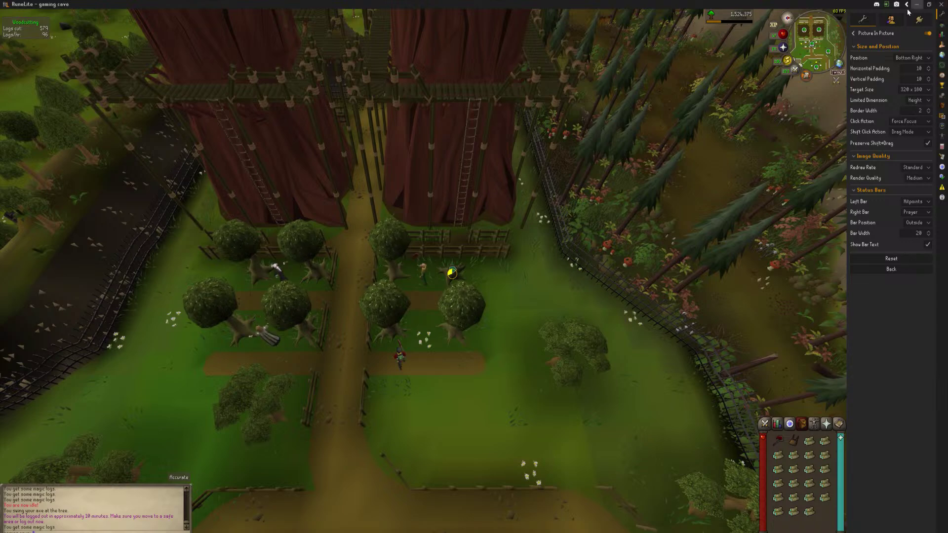
{"action": "middle_click_drag", "start_coordinate": [706, 217], "coordinate": [684, 220]}
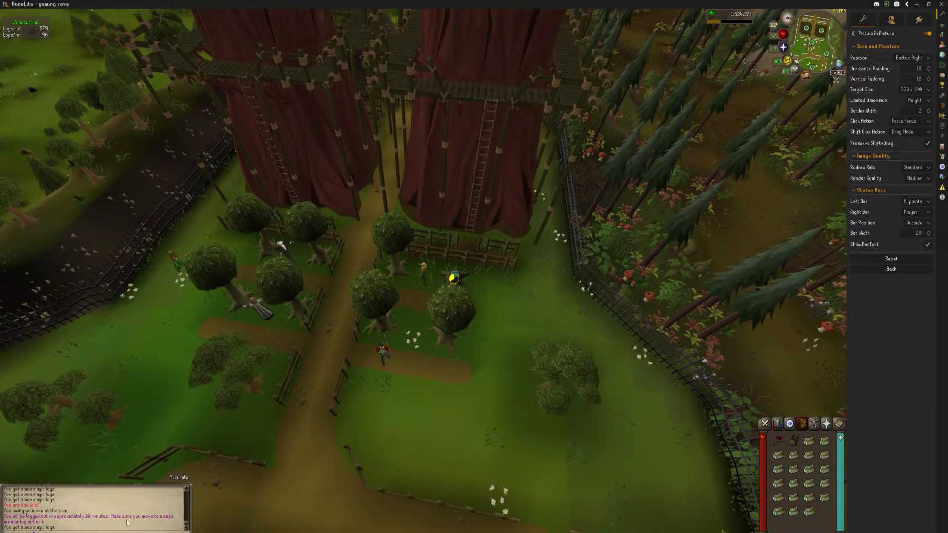
{"action": "left_click", "coordinate": [917, 4]}
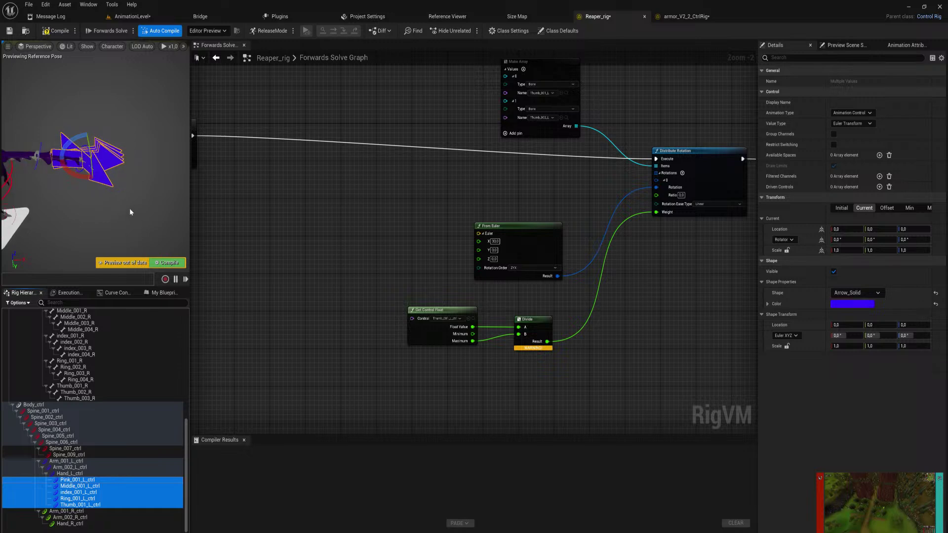
- Rotate the five left finger control shapes to about 53° on Y and 63.6° on Z, and switch the rotation representation to Rotator
{"action": "scroll", "coordinate": [129, 208], "scroll_direction": "down", "scroll_amount": 4}
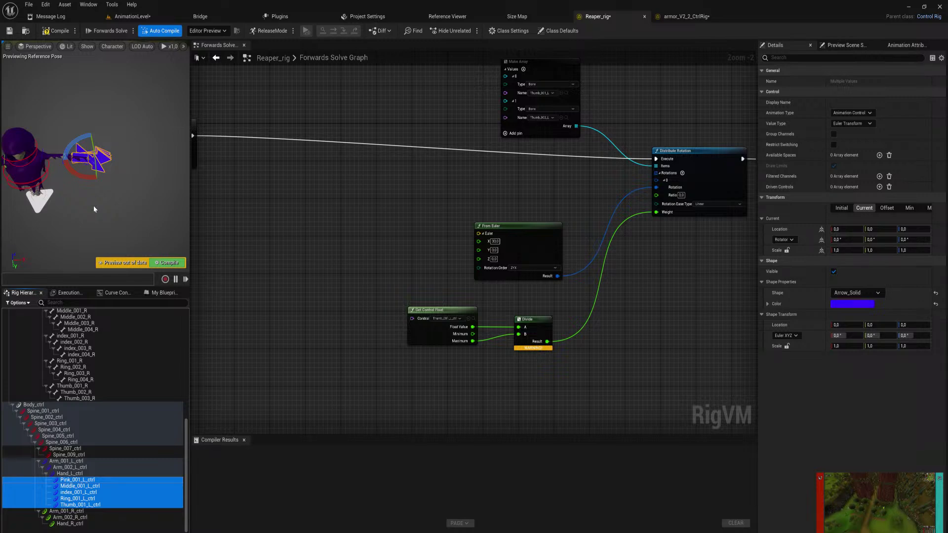
{"action": "key", "text": "f"}
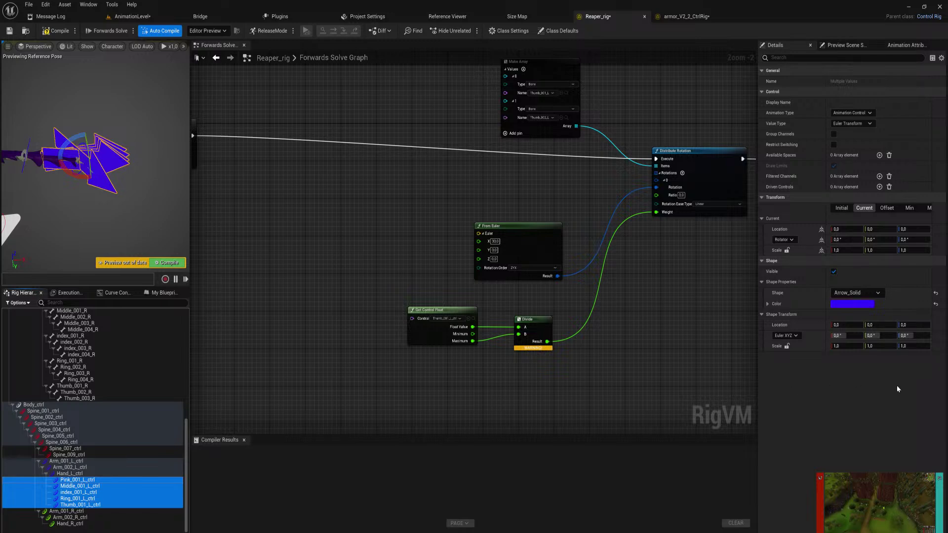
{"action": "left_click_drag", "start_coordinate": [839, 335], "coordinate": [920, 336]}
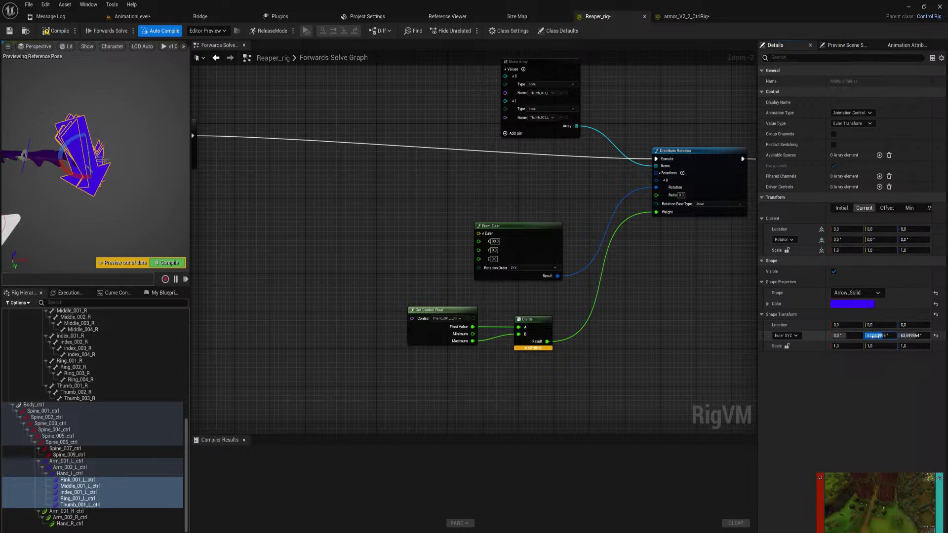
{"action": "left_click", "coordinate": [800, 338]}
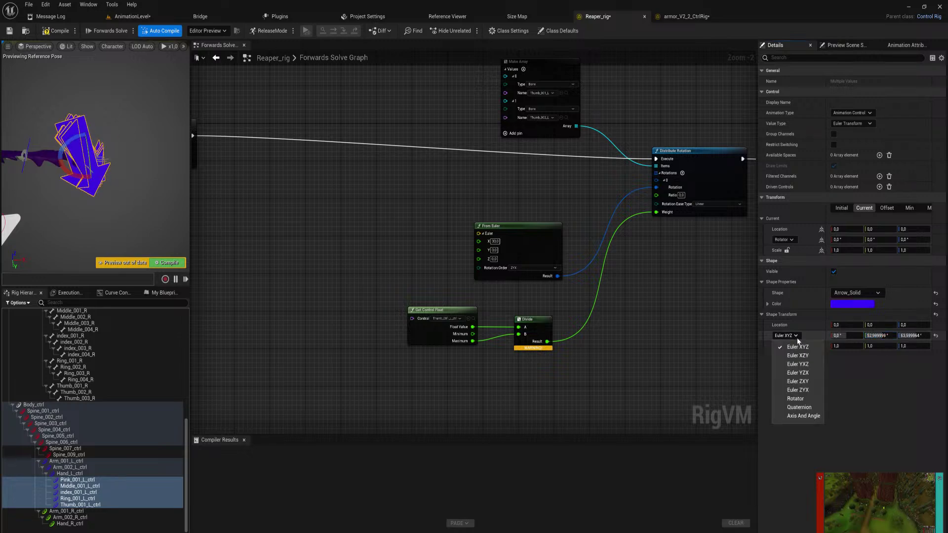
{"action": "left_click", "coordinate": [809, 398]}
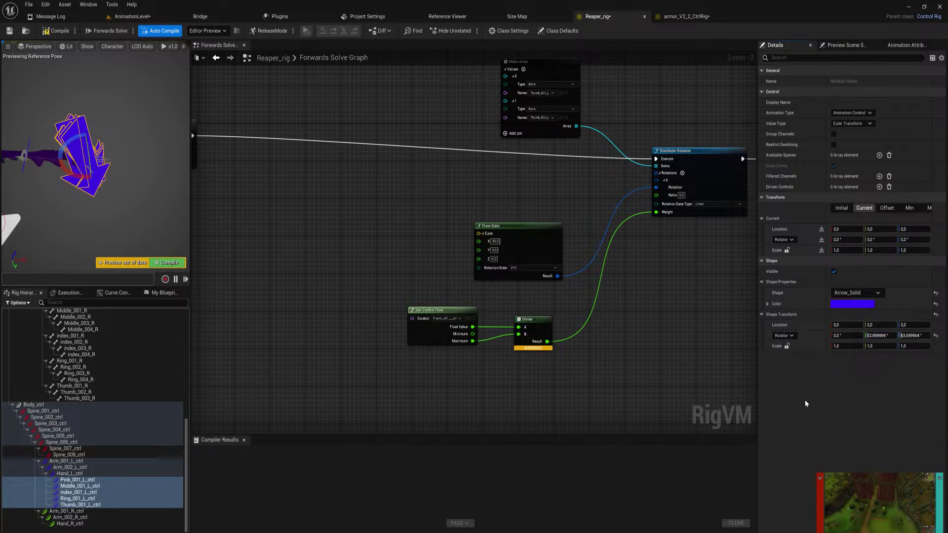
- Reset the shape rotation of the five left finger controls and set its Y rotation to 90°
{"action": "left_click", "coordinate": [935, 335]}
{"action": "left_click_drag", "start_coordinate": [851, 336], "coordinate": [889, 335]}
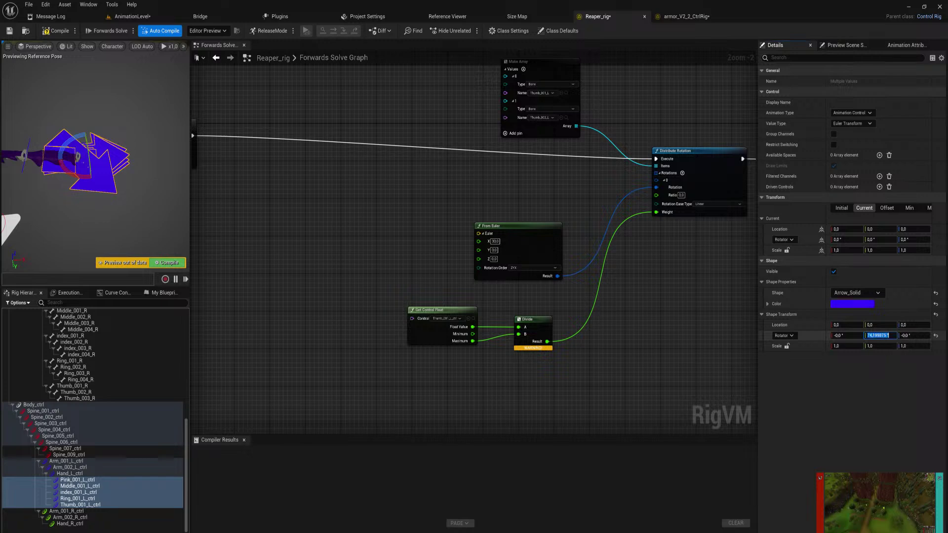
{"action": "type", "text": "90"}
{"action": "key", "text": "Return"}
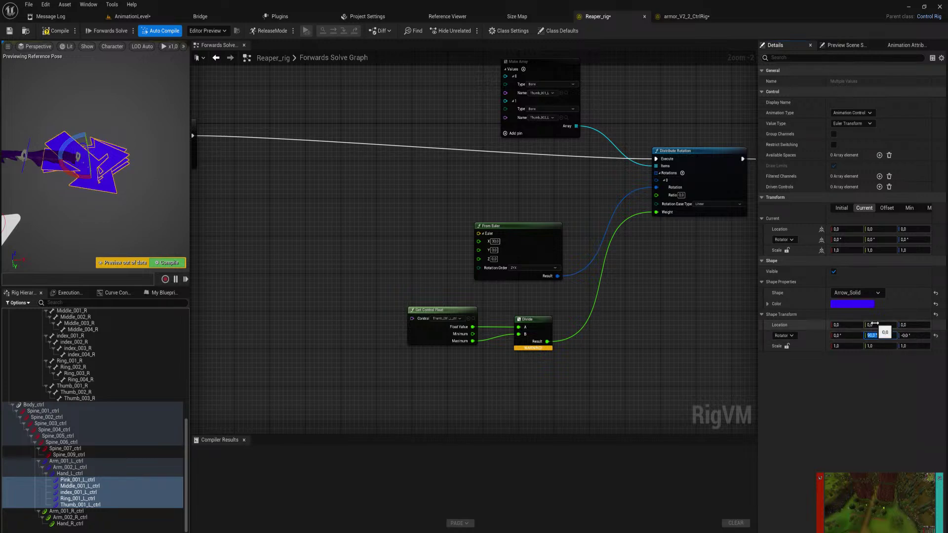
{"action": "left_click", "coordinate": [867, 334]}
- Lock the shape scale proportions of the five left finger controls and set the scale to 0,1
{"action": "left_click", "coordinate": [786, 346]}
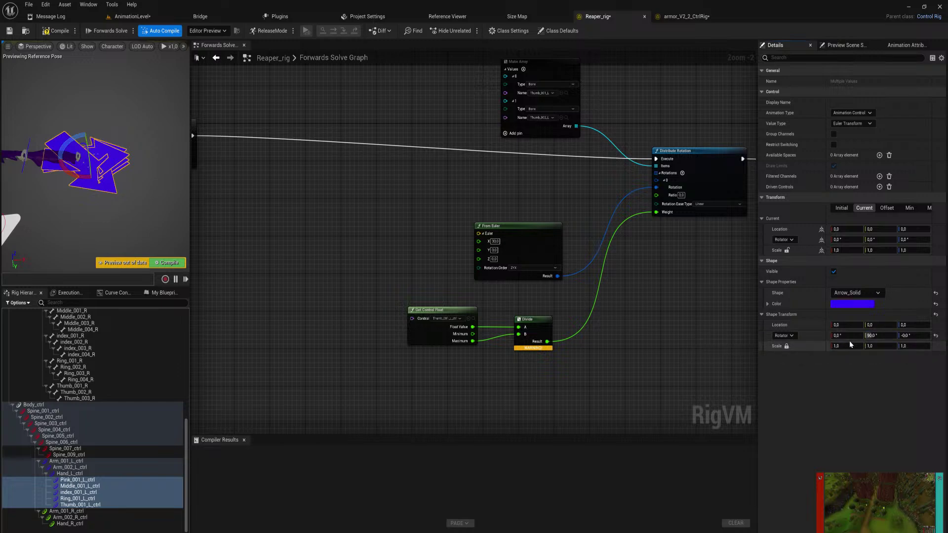
{"action": "left_click", "coordinate": [848, 346]}
{"action": "type", "text": "0,1"}
{"action": "key", "text": "Return"}
{"action": "scroll", "coordinate": [125, 165], "scroll_direction": "up", "scroll_amount": 9}
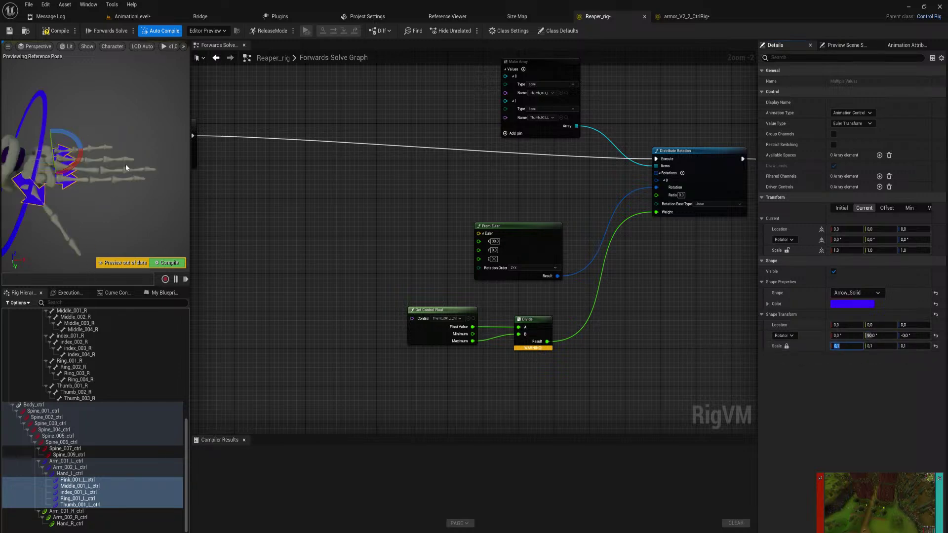
{"action": "scroll", "coordinate": [127, 175], "scroll_direction": "down", "scroll_amount": 7}
{"action": "scroll", "coordinate": [127, 175], "scroll_direction": "up", "scroll_amount": 3}
- Try to offset the left finger control shapes along Z and undo the change
{"action": "left_click", "coordinate": [908, 325]}
{"action": "type", "text": "-0,21"}
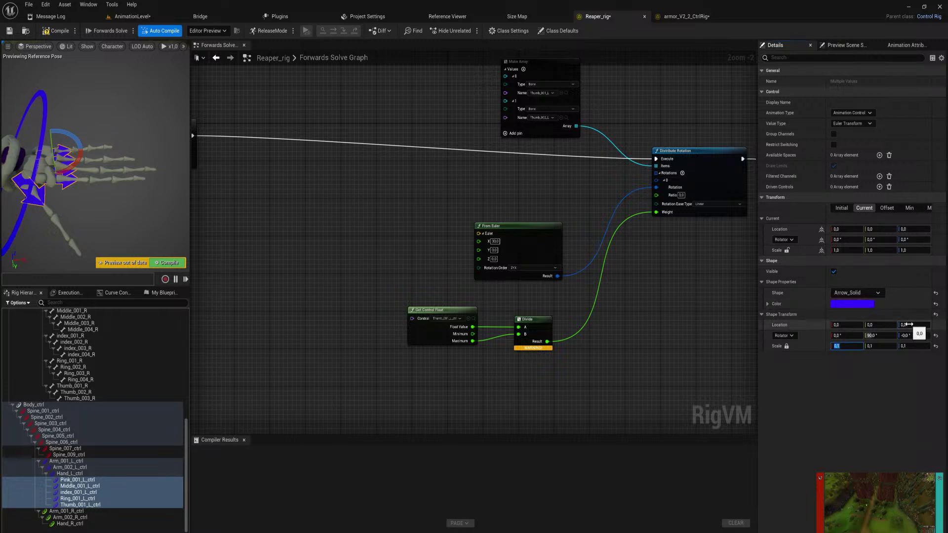
{"action": "key", "text": "Return"}
{"action": "left_click_drag", "start_coordinate": [909, 325], "coordinate": [895, 325]}
{"action": "key", "text": "ctrl+z"}
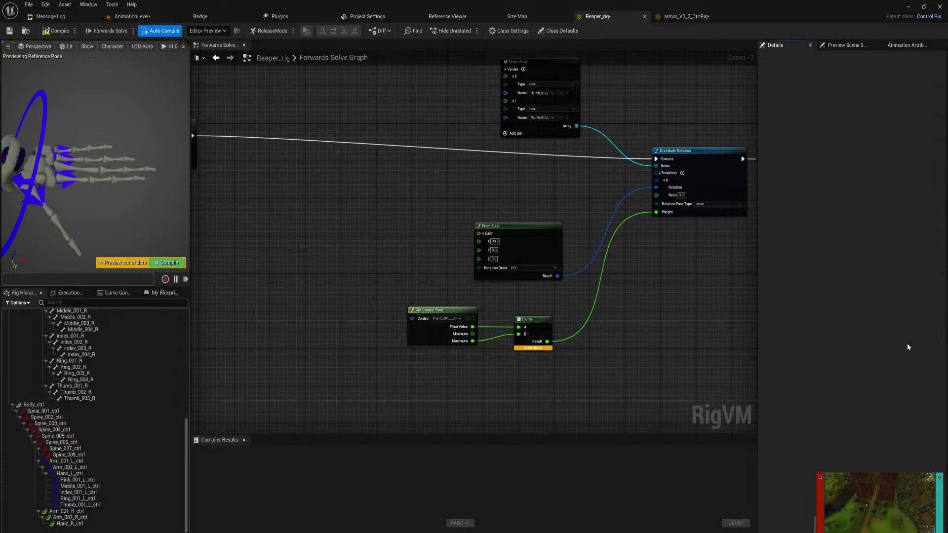
- Reselect the five left finger controls and offset their shapes to about -0,44 on X, with the Y location at 0
{"action": "left_click", "coordinate": [77, 480]}
{"action": "left_click", "coordinate": [82, 503], "text": "shift"}
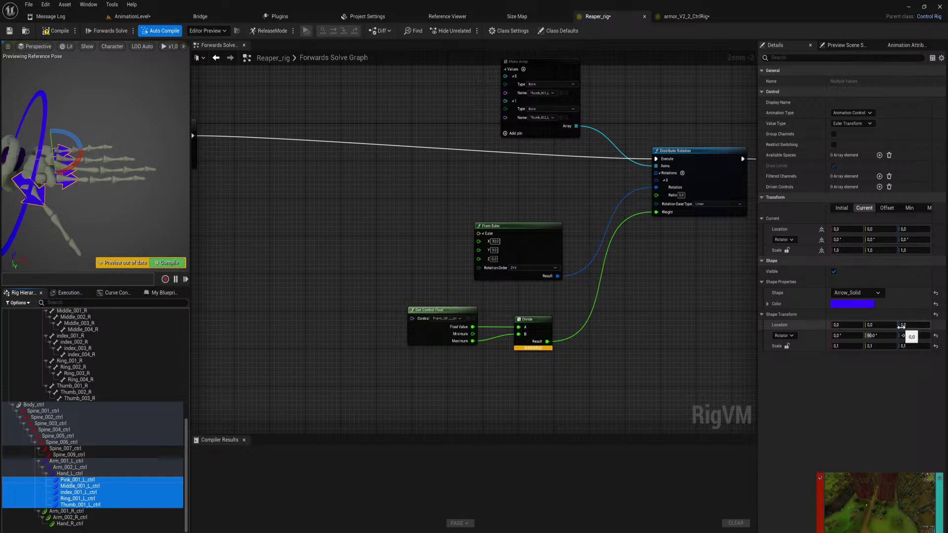
{"action": "mouse_move", "coordinate": [881, 325]}
{"action": "left_mouse_down"}
{"action": "mouse_move", "coordinate": [894, 325]}
{"action": "mouse_move", "coordinate": [884, 325]}
{"action": "left_mouse_up"}
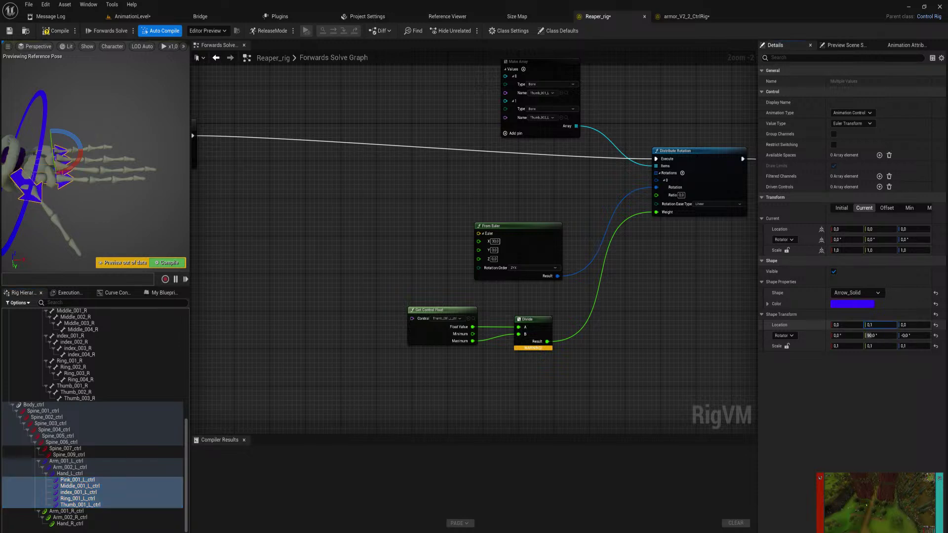
{"action": "left_click", "coordinate": [876, 324]}
{"action": "type", "text": "0"}
{"action": "key", "text": "Return"}
{"action": "left_click_drag", "start_coordinate": [849, 325], "coordinate": [831, 324]}
{"action": "right_click_drag", "start_coordinate": [115, 180], "coordinate": [173, 124]}
{"action": "mouse_move", "coordinate": [114, 163]}
{"action": "right_mouse_down"}
{"action": "mouse_move", "coordinate": [96, 197]}
{"action": "mouse_move", "coordinate": [124, 170]}
{"action": "mouse_move", "coordinate": [99, 158]}
{"action": "mouse_move", "coordinate": [111, 170]}
{"action": "mouse_move", "coordinate": [106, 163]}
{"action": "right_mouse_up"}
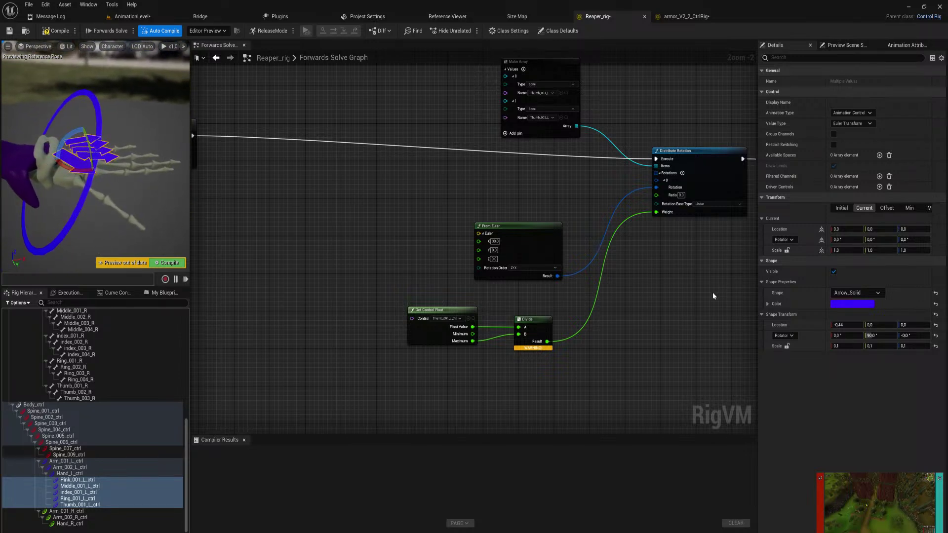
- Set the shape scale of the five left finger controls uniformly to 0,06 and compile the rig
{"action": "left_click", "coordinate": [843, 346]}
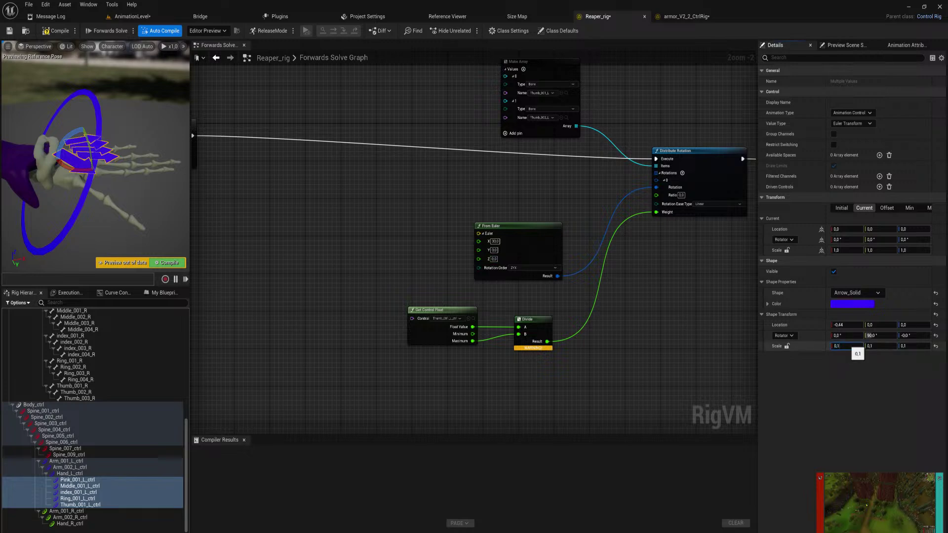
{"action": "left_click", "coordinate": [788, 346]}
{"action": "left_click", "coordinate": [847, 344]}
{"action": "type", "text": "0,06"}
{"action": "key", "text": "Return"}
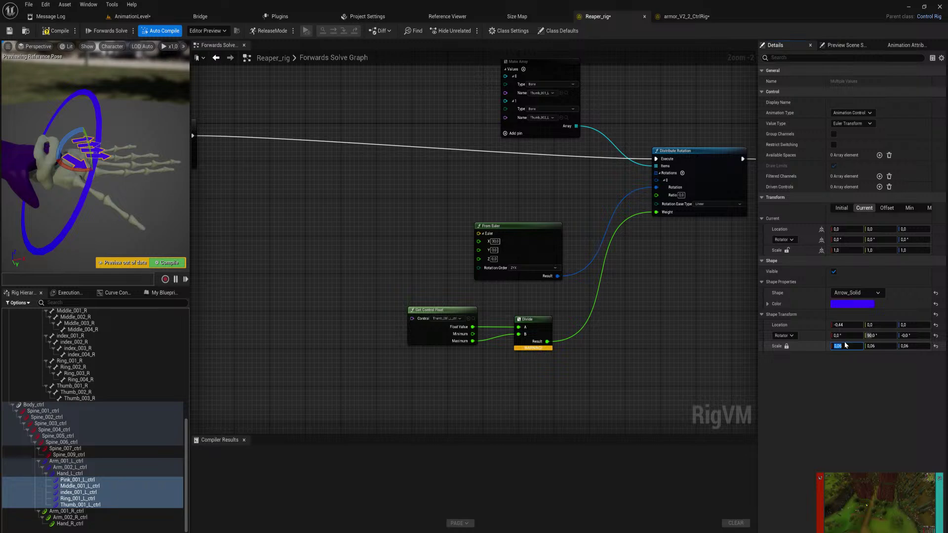
{"action": "right_click_drag", "start_coordinate": [123, 178], "coordinate": [173, 254]}
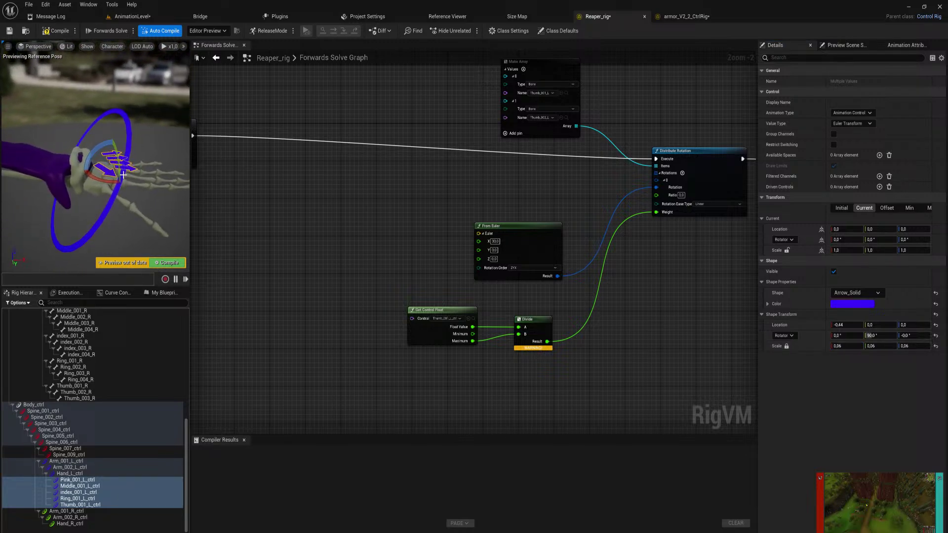
{"action": "left_click", "coordinate": [163, 262]}
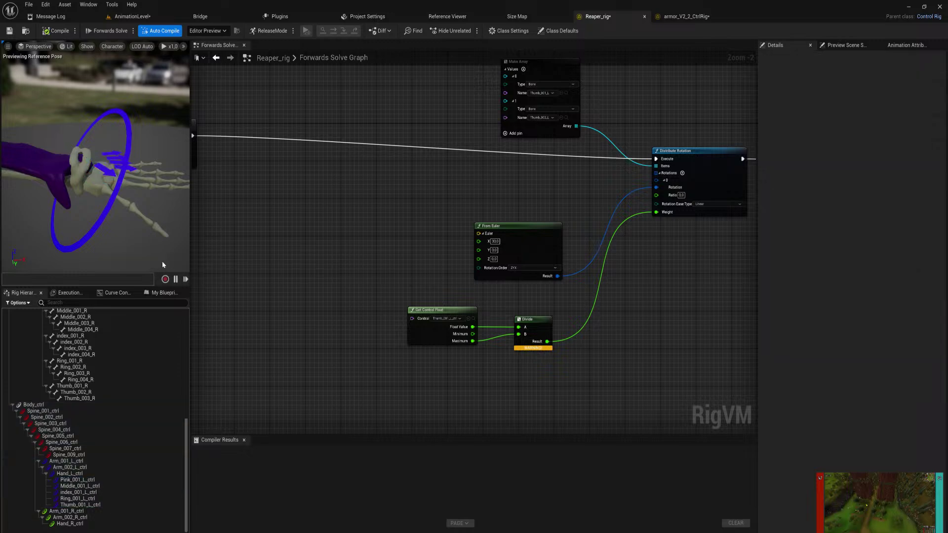
- Select the five left finger controls and examine their arrow shapes on the whole character and close up on the left hand
{"action": "left_click", "coordinate": [111, 481]}
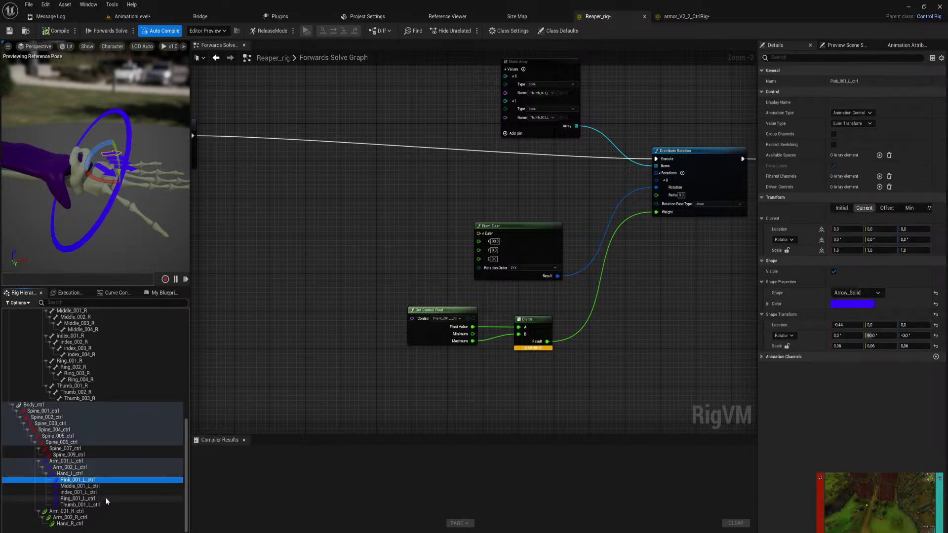
{"action": "left_click", "coordinate": [108, 505], "text": "shift"}
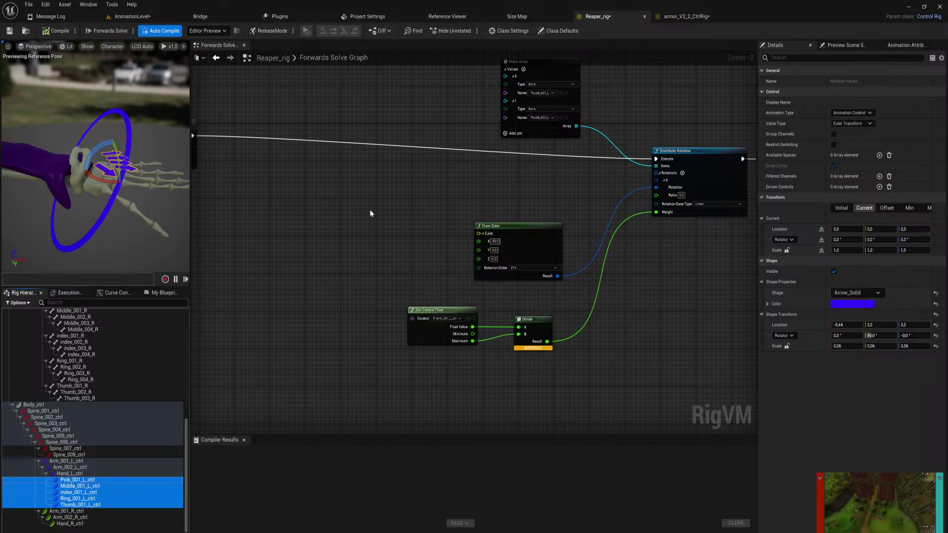
{"action": "key", "text": "s"}
{"action": "right_click_drag", "start_coordinate": [64, 191], "coordinate": [49, 191]}
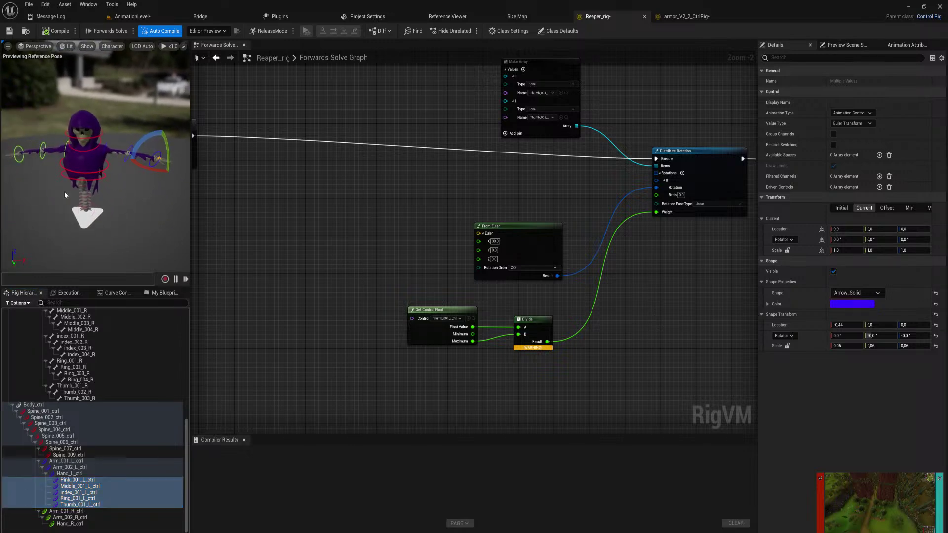
{"action": "key", "text": "w"}
{"action": "right_click_drag", "start_coordinate": [162, 176], "coordinate": [187, 190]}
{"action": "mouse_move", "coordinate": [134, 167]}
{"action": "right_mouse_down"}
{"action": "mouse_move", "coordinate": [149, 178]}
{"action": "mouse_move", "coordinate": [134, 167]}
{"action": "right_mouse_up"}
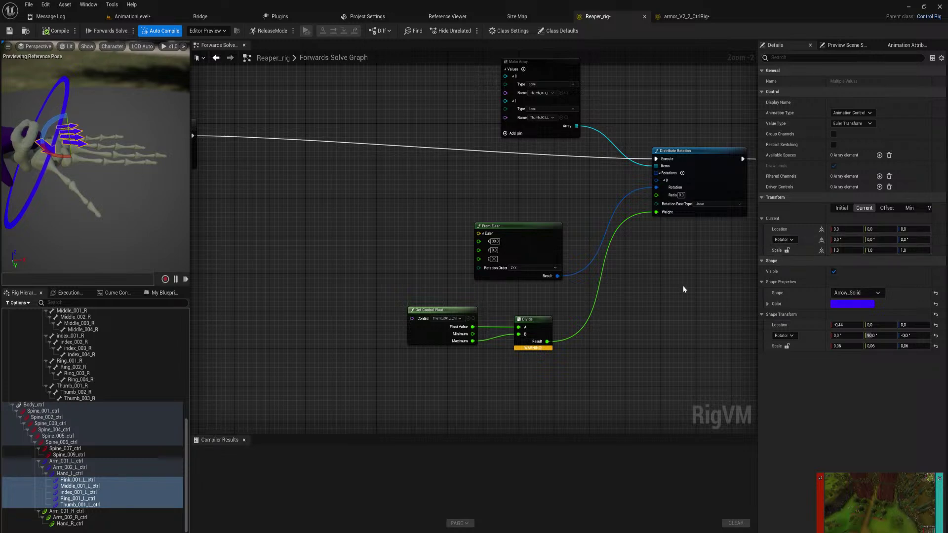
- Compare the thumb's Get Control Float node in the armor_V2_2_CtrlRig graph with the one in Reaper_rig
{"action": "left_click", "coordinate": [681, 16]}
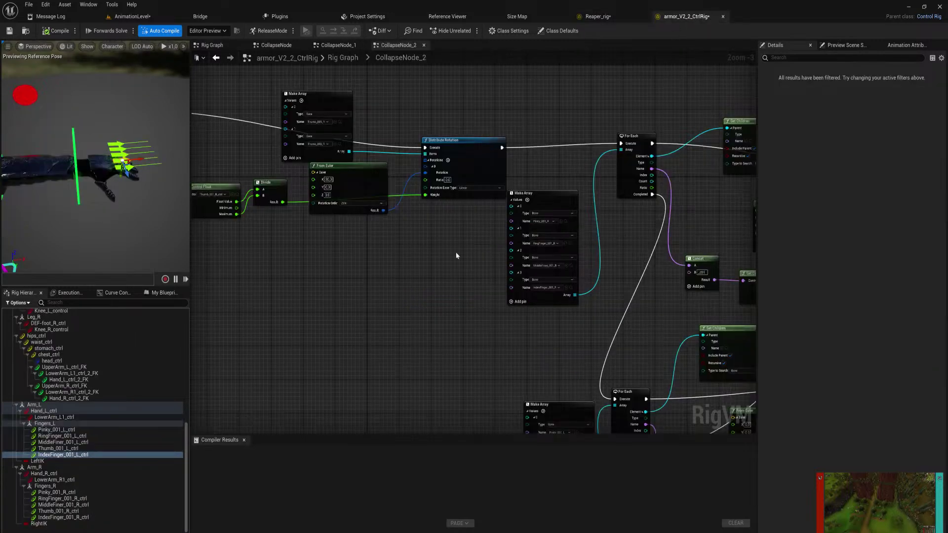
{"action": "scroll", "coordinate": [543, 269], "scroll_direction": "up", "scroll_amount": 2}
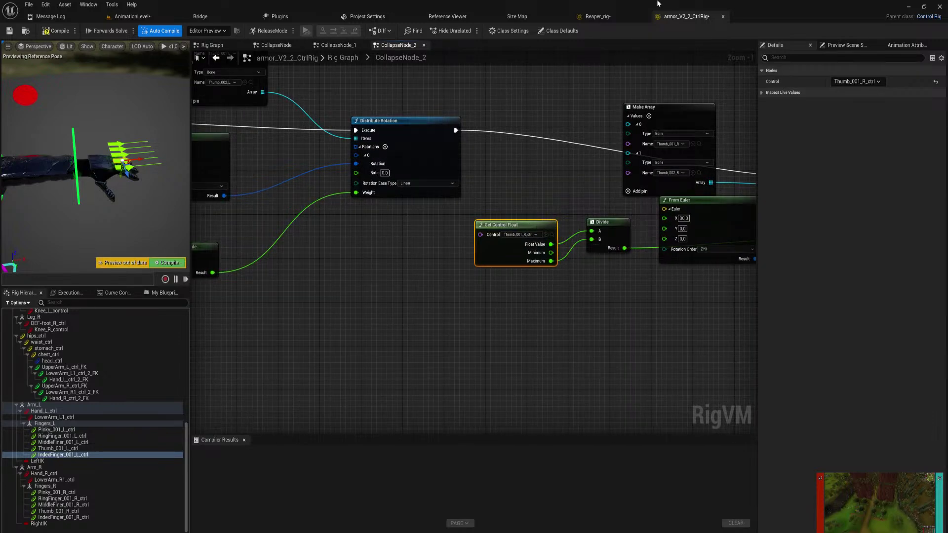
{"action": "left_click", "coordinate": [615, 17]}
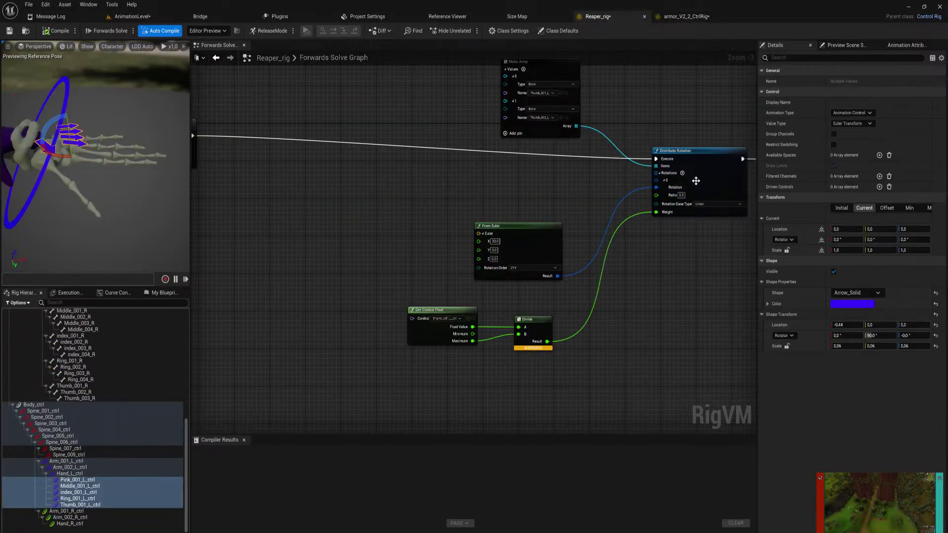
{"action": "left_click", "coordinate": [472, 311]}
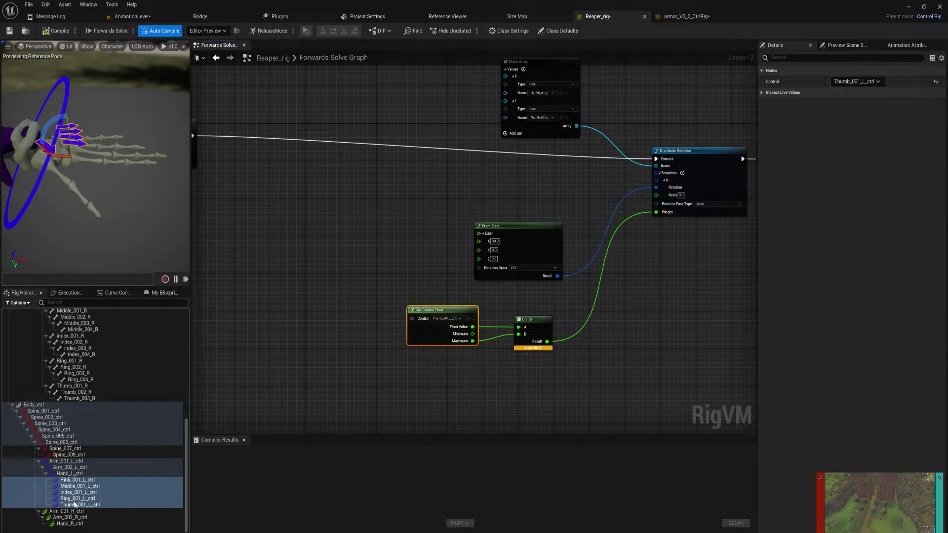
{"action": "left_click", "coordinate": [910, 481]}
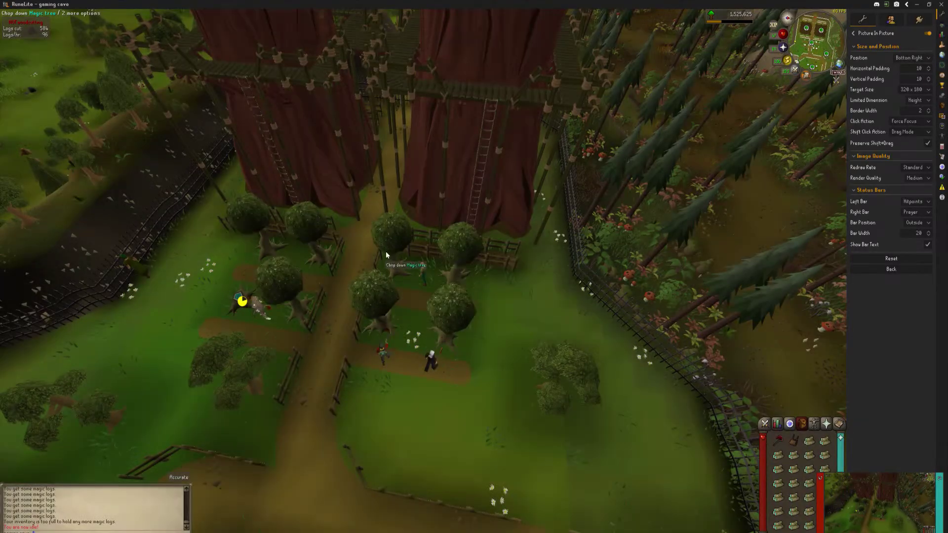
{"action": "left_click", "coordinate": [916, 5]}
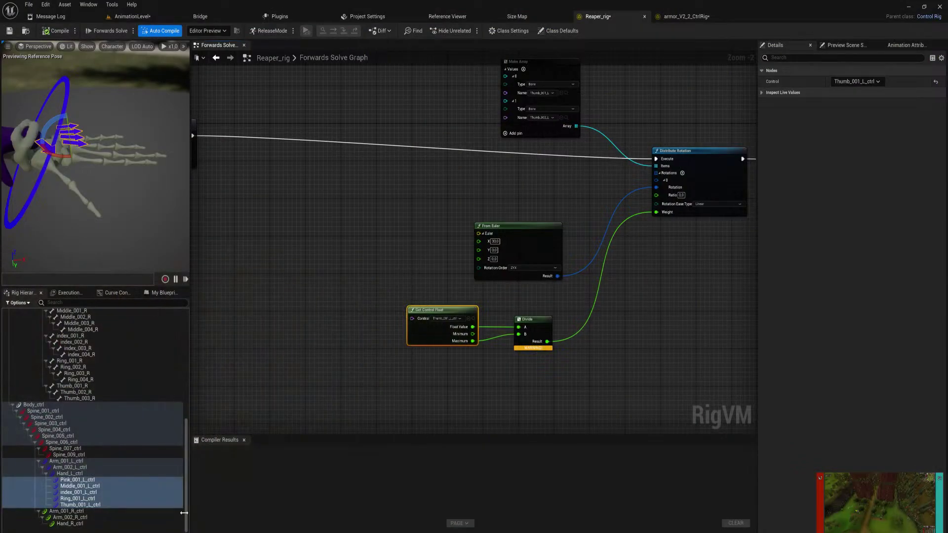
- Change the value type of Pink_001_L_ctrl to Float
{"action": "left_click", "coordinate": [79, 480]}
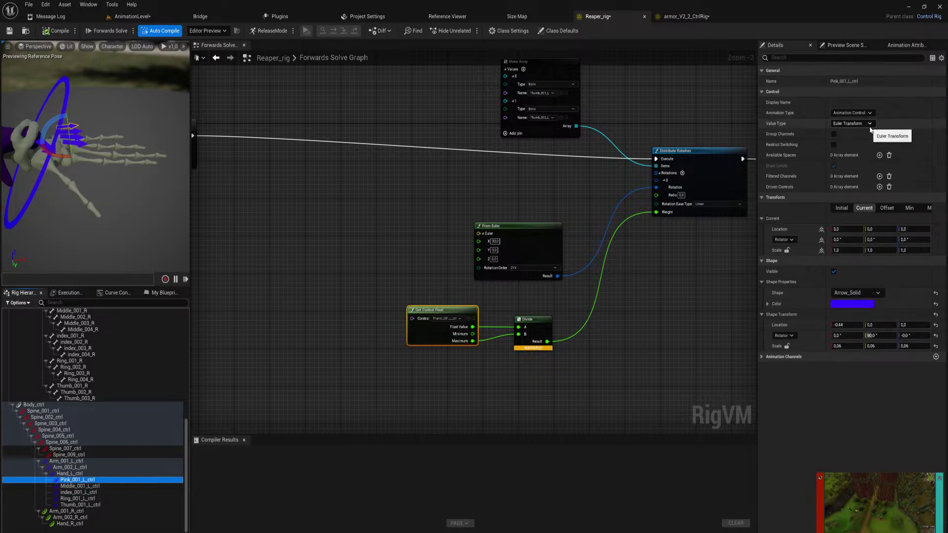
{"action": "left_click", "coordinate": [868, 125]}
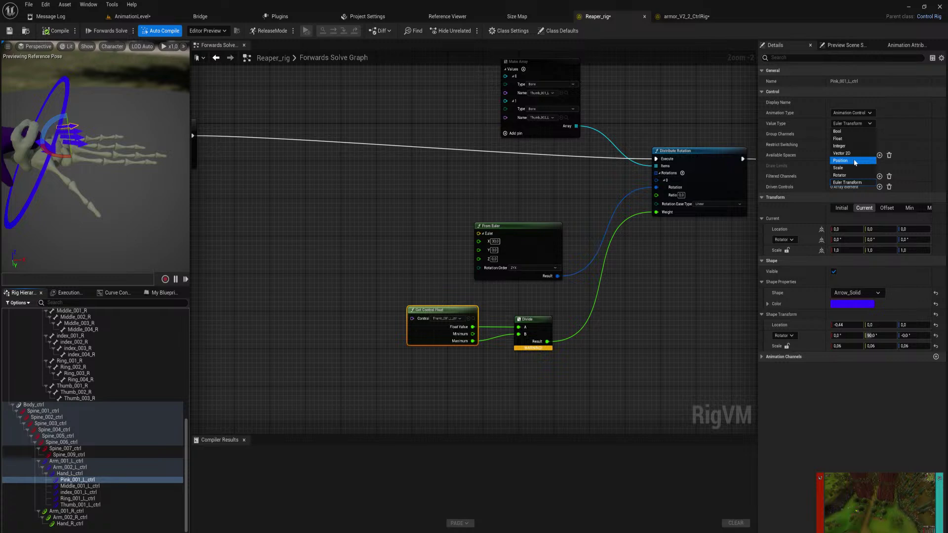
{"action": "left_click", "coordinate": [846, 140]}
{"action": "left_click", "coordinate": [82, 481]}
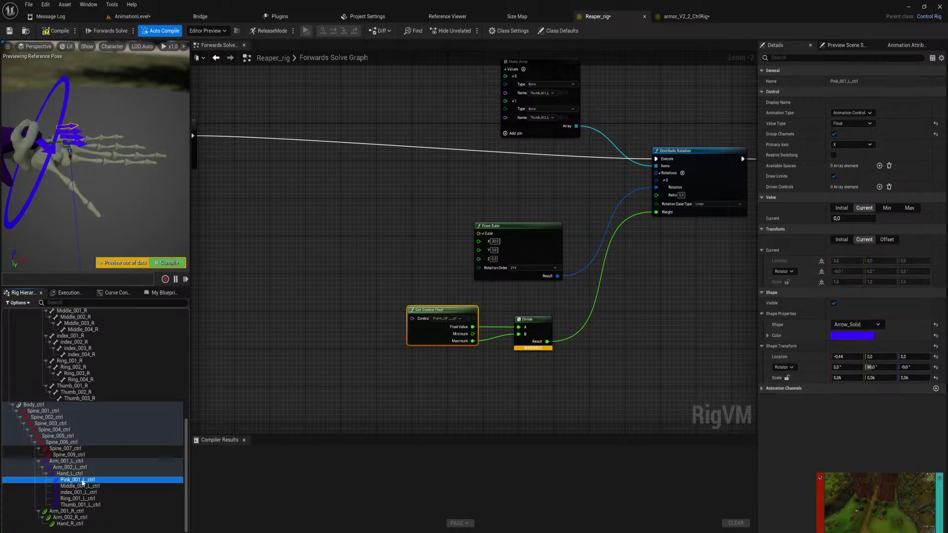
- Change the value type of the middle, index, ring and thumb left controls to Float and compile the rig
{"action": "left_click", "coordinate": [96, 487]}
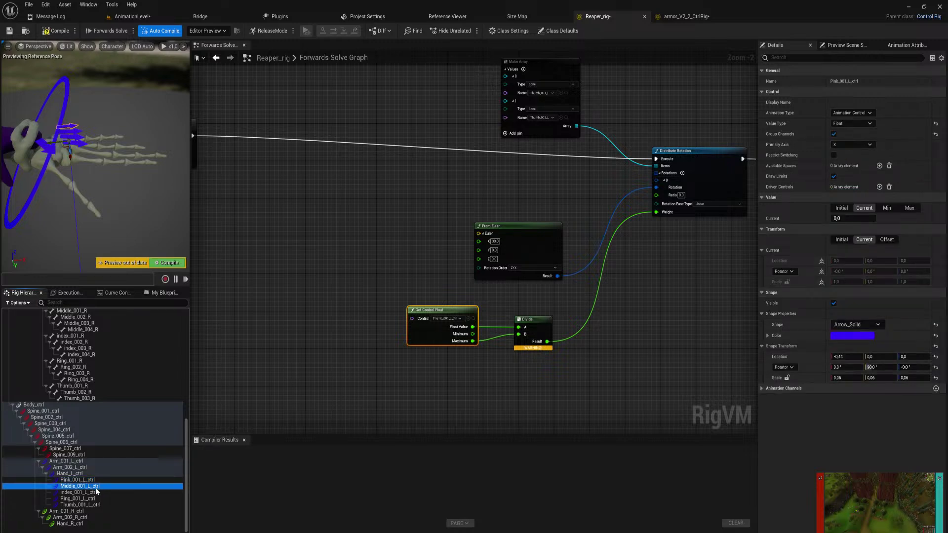
{"action": "left_click", "coordinate": [81, 505], "text": "shift"}
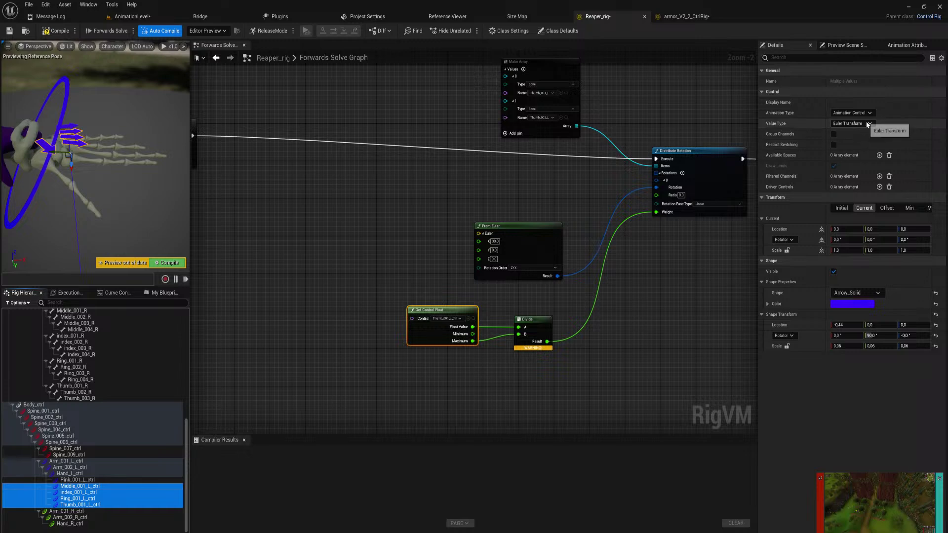
{"action": "left_click", "coordinate": [868, 124]}
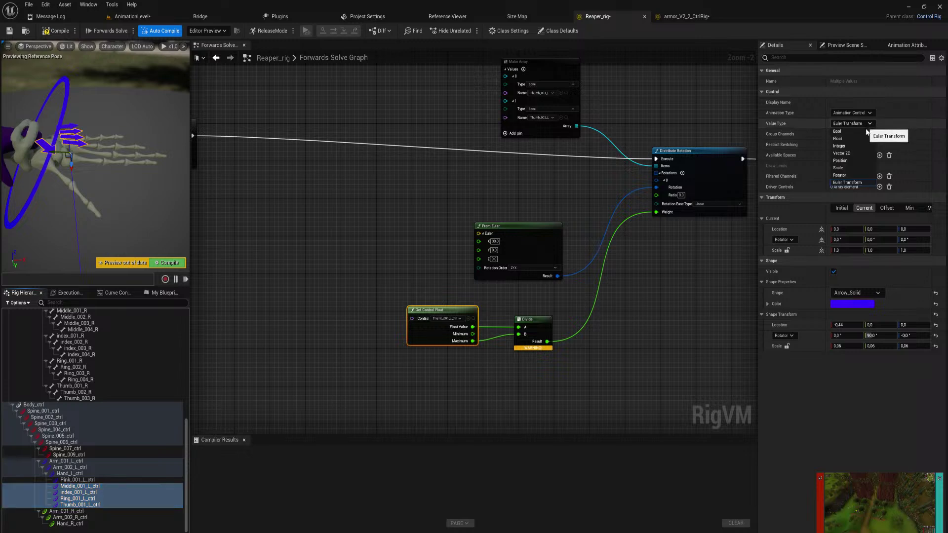
{"action": "left_click", "coordinate": [855, 140]}
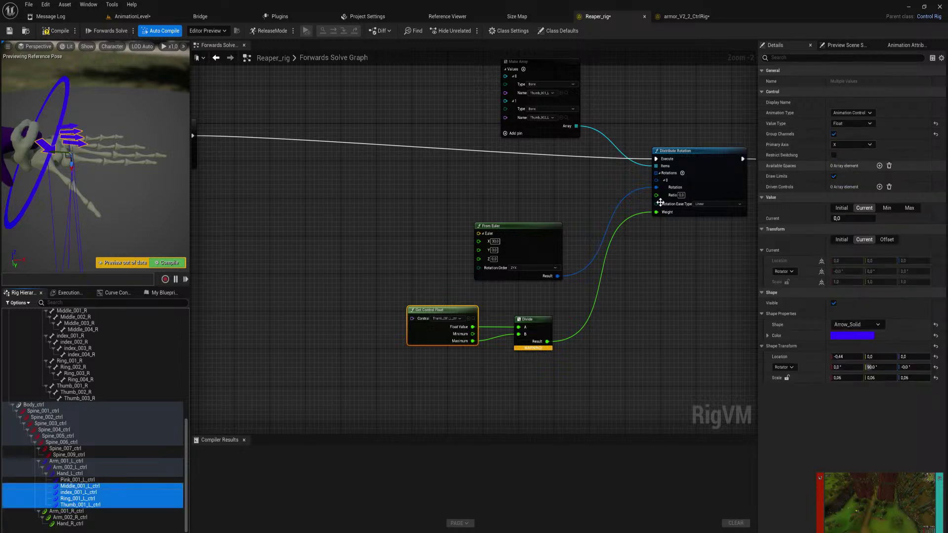
{"action": "left_click", "coordinate": [162, 263]}
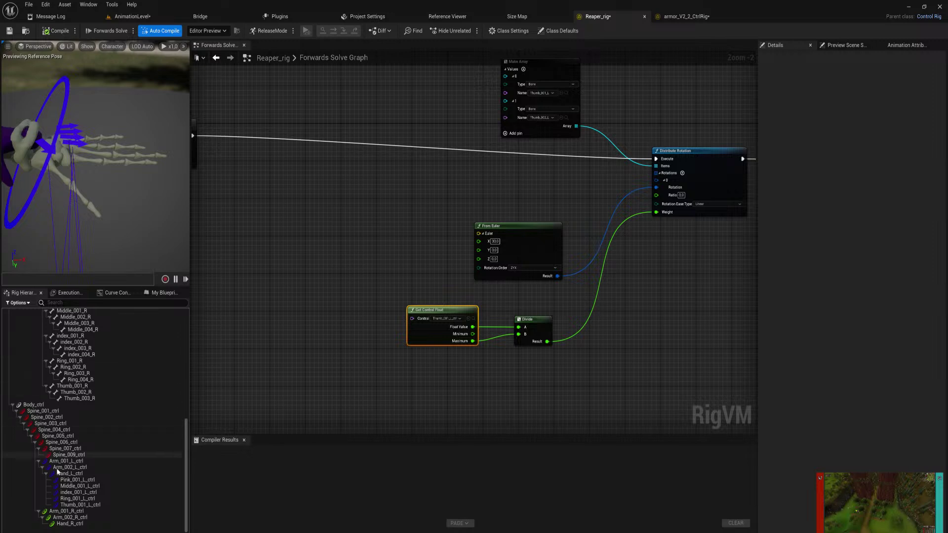
- Set the primary axis of all five left finger controls to Y and enable Restrict Switching
{"action": "left_click", "coordinate": [74, 480]}
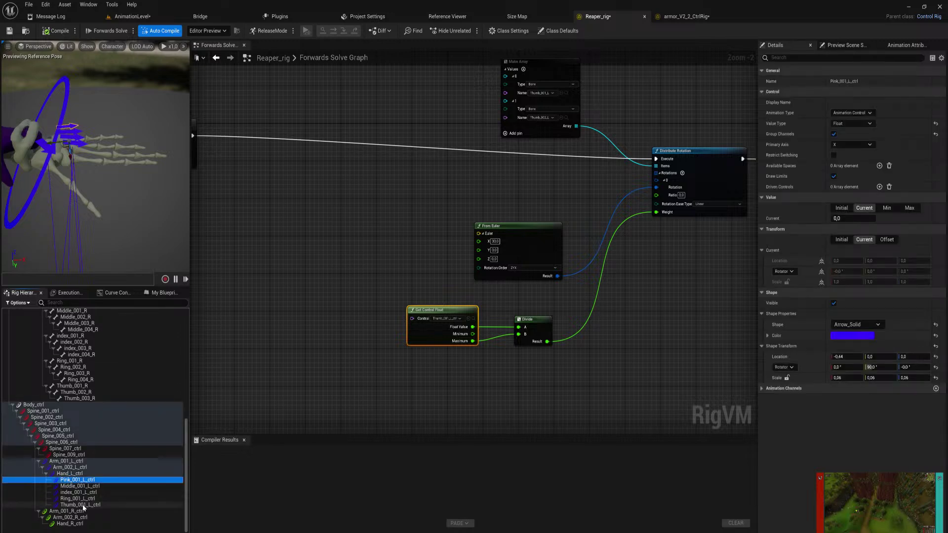
{"action": "left_click", "coordinate": [82, 505], "text": "shift"}
{"action": "left_click", "coordinate": [863, 145]}
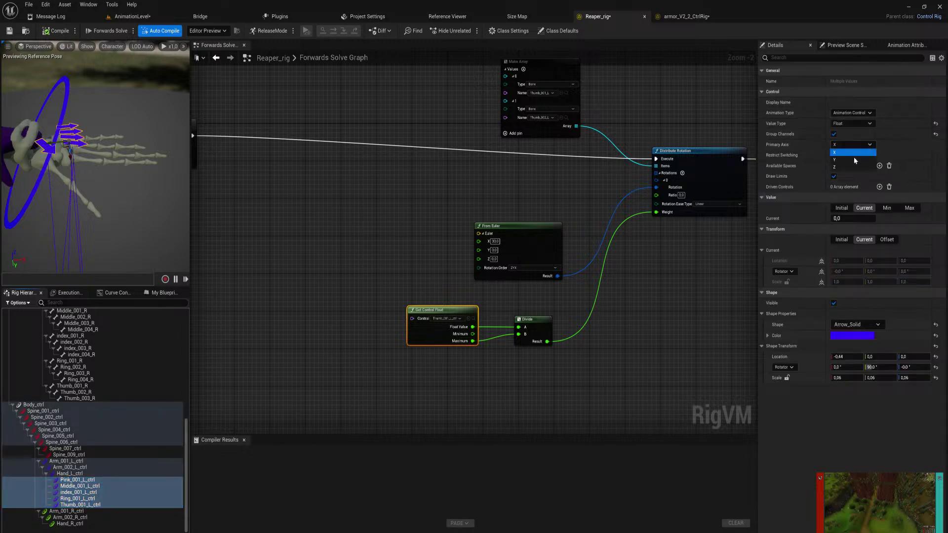
{"action": "left_click", "coordinate": [851, 159]}
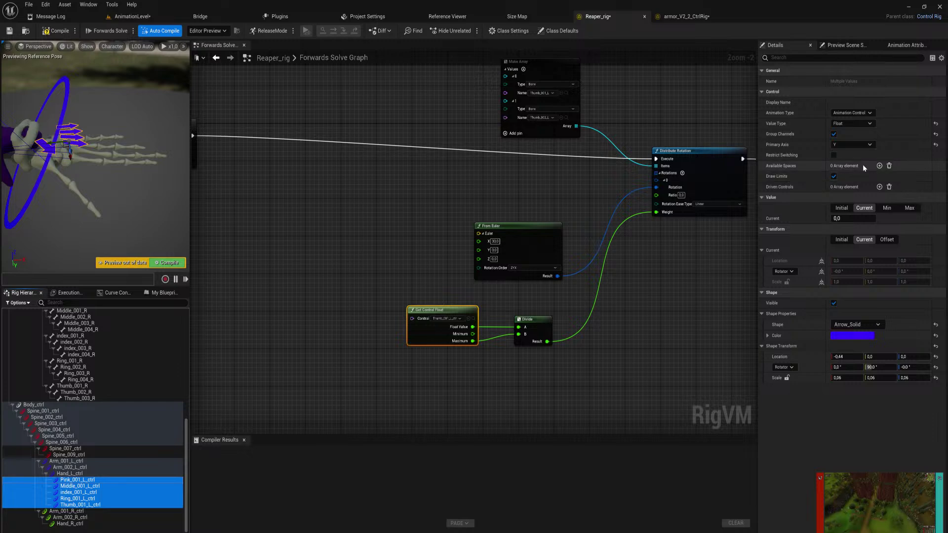
{"action": "left_click", "coordinate": [834, 155]}
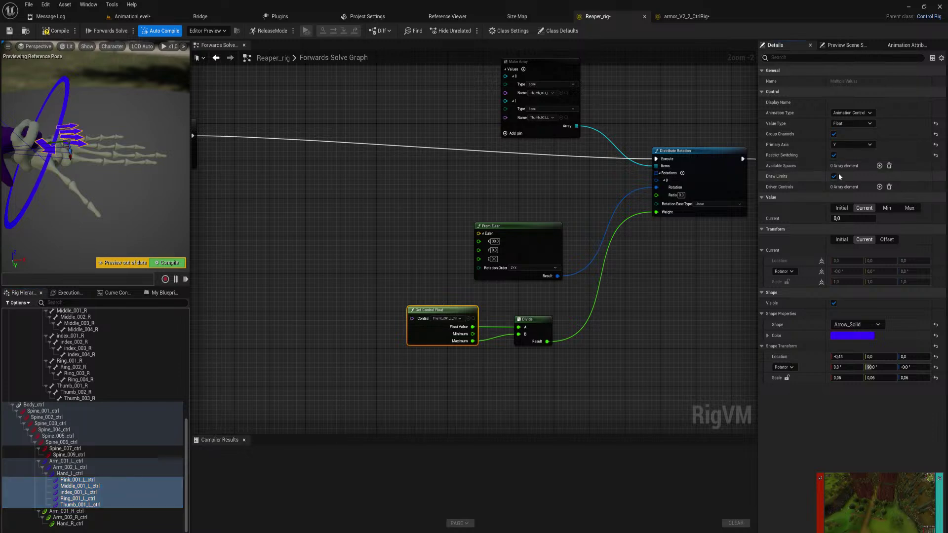
- Compile the rig and select all five left finger controls in the hierarchy to review their shared settings
{"action": "left_click", "coordinate": [169, 263]}
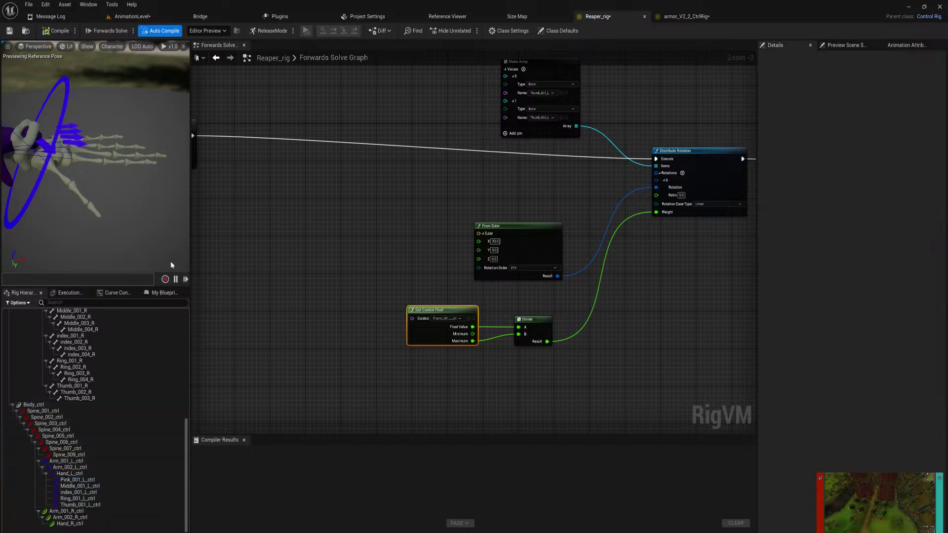
{"action": "right_click_drag", "start_coordinate": [170, 261], "coordinate": [128, 241]}
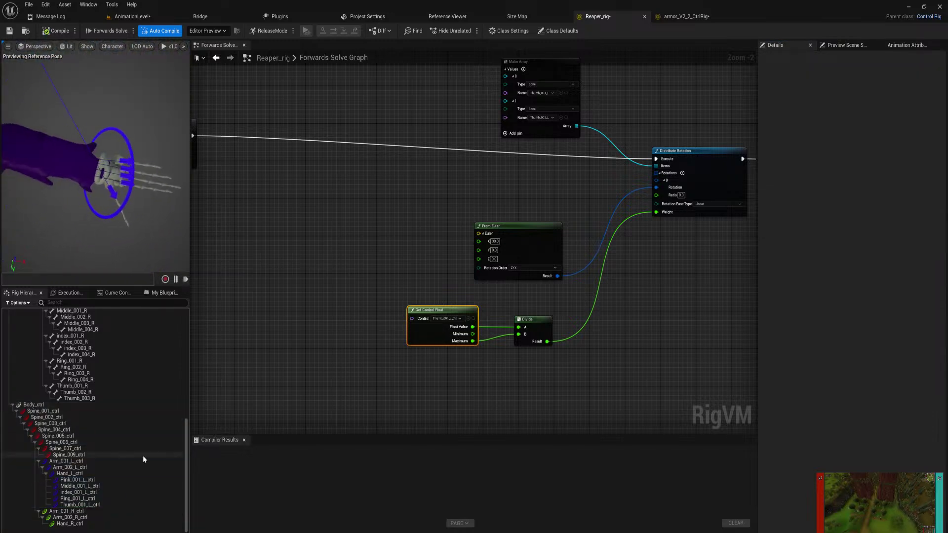
{"action": "left_click", "coordinate": [116, 480]}
{"action": "left_click", "coordinate": [122, 504], "text": "shift"}
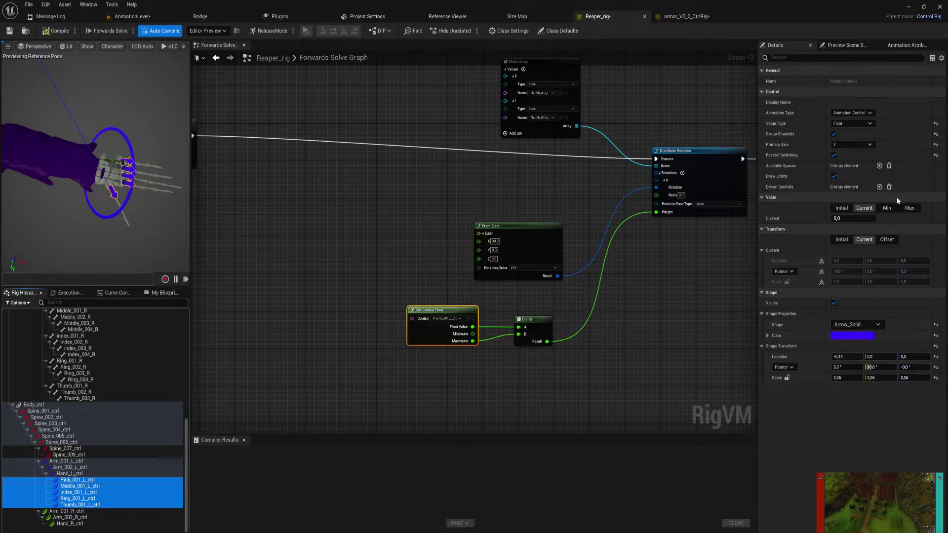
- Switch the value type of Pink_001_L_ctrl to Euler Transform
{"action": "double_click", "coordinate": [99, 480]}
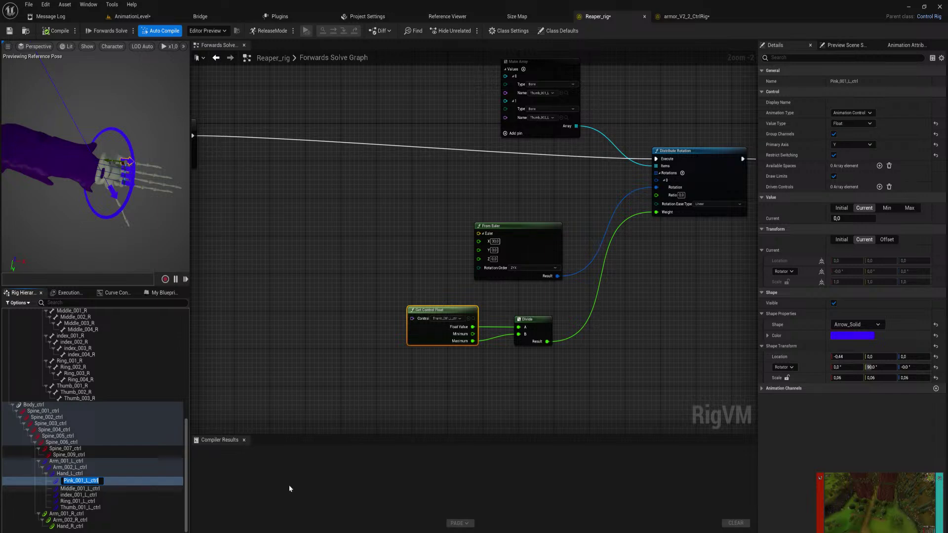
{"action": "left_click", "coordinate": [865, 117]}
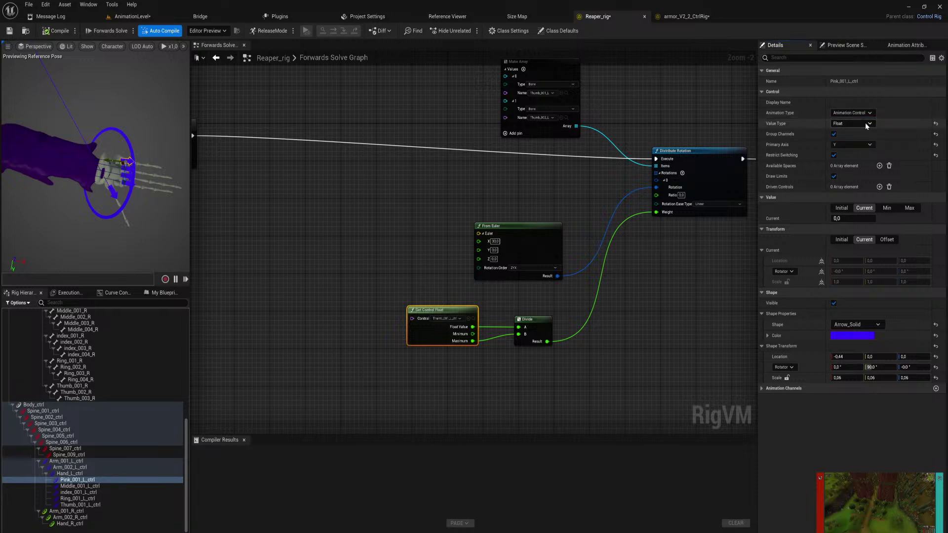
{"action": "left_click", "coordinate": [865, 124]}
{"action": "left_click", "coordinate": [847, 182]}
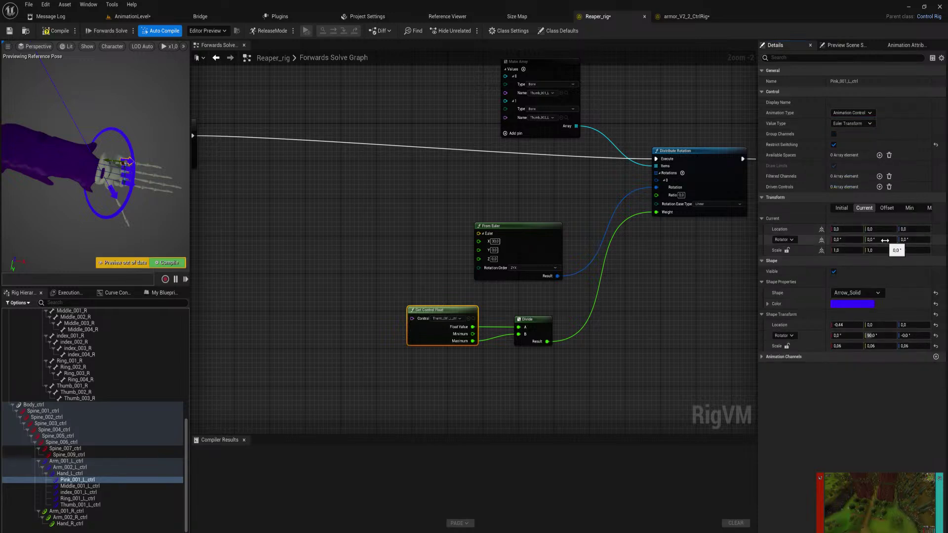
- Set the Pink_001_L_ctrl current rotation to 180° on Z in Euler XYZ and set its offset transform from current
{"action": "left_click", "coordinate": [788, 242]}
{"action": "left_click", "coordinate": [787, 253]}
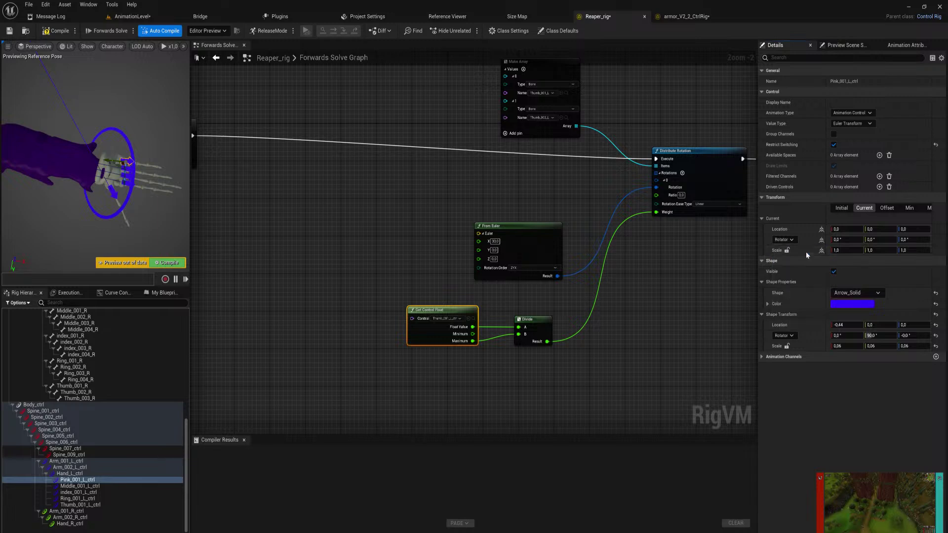
{"action": "left_click", "coordinate": [907, 240]}
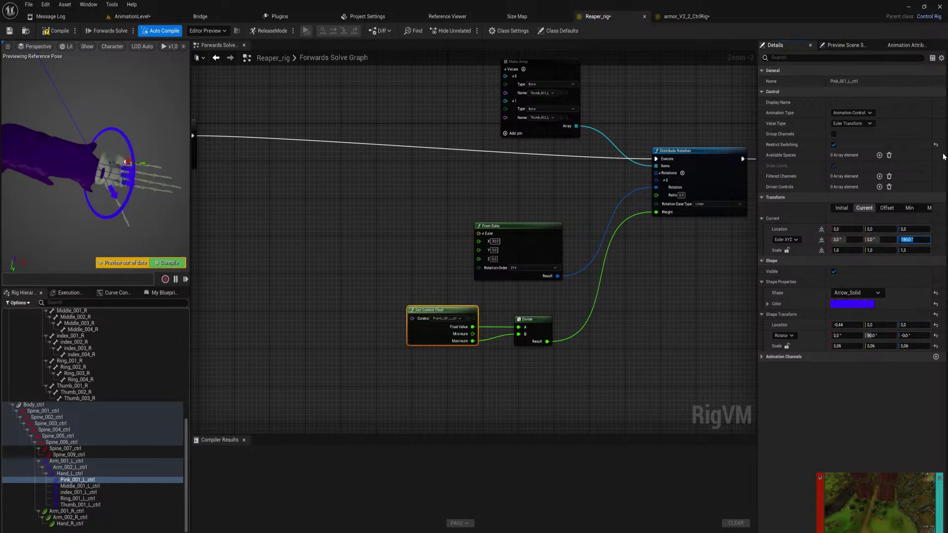
{"action": "right_click", "coordinate": [85, 480]}
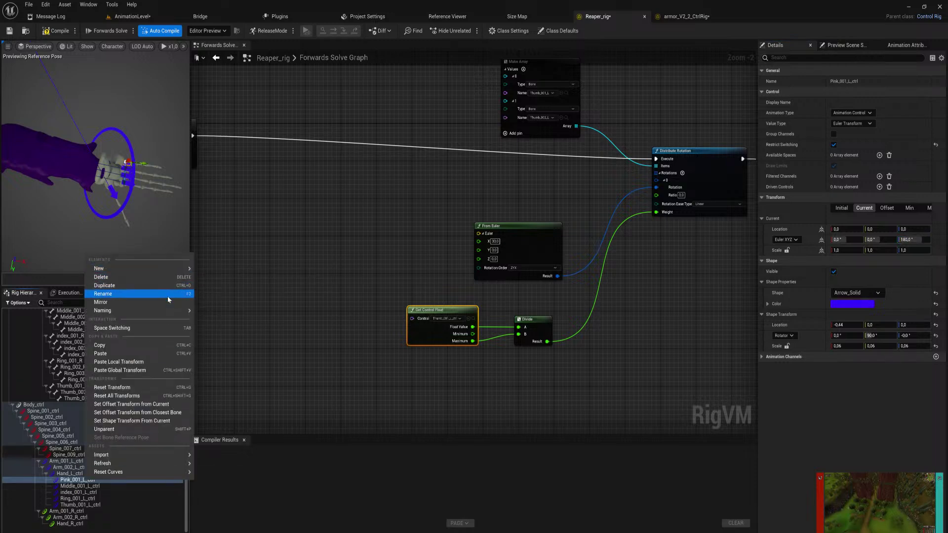
{"action": "left_click", "coordinate": [172, 406]}
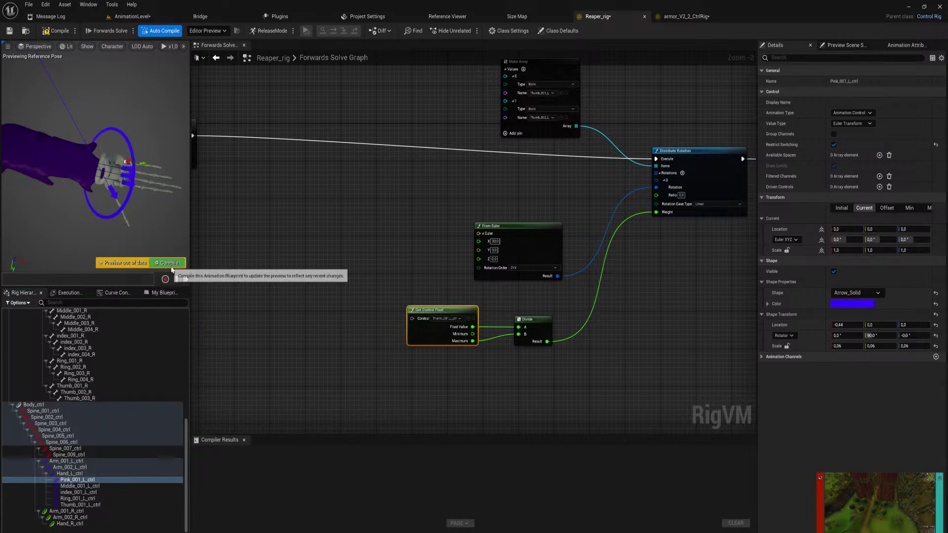
{"action": "left_click", "coordinate": [128, 163]}
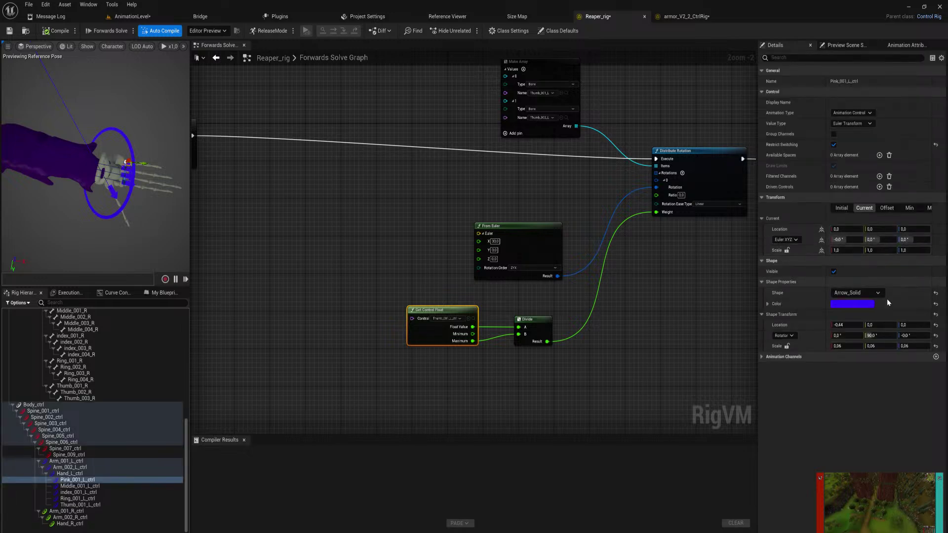
- Set the Pink_001_L_ctrl shape's rotation to 180° on Z in Euler XYZ and return the control's value type to Float
{"action": "left_click", "coordinate": [906, 336]}
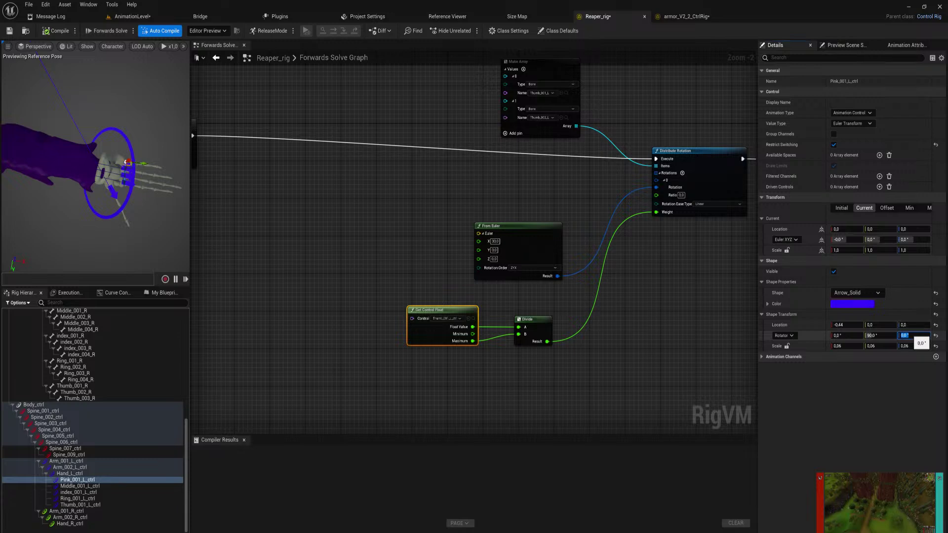
{"action": "left_click", "coordinate": [790, 335]}
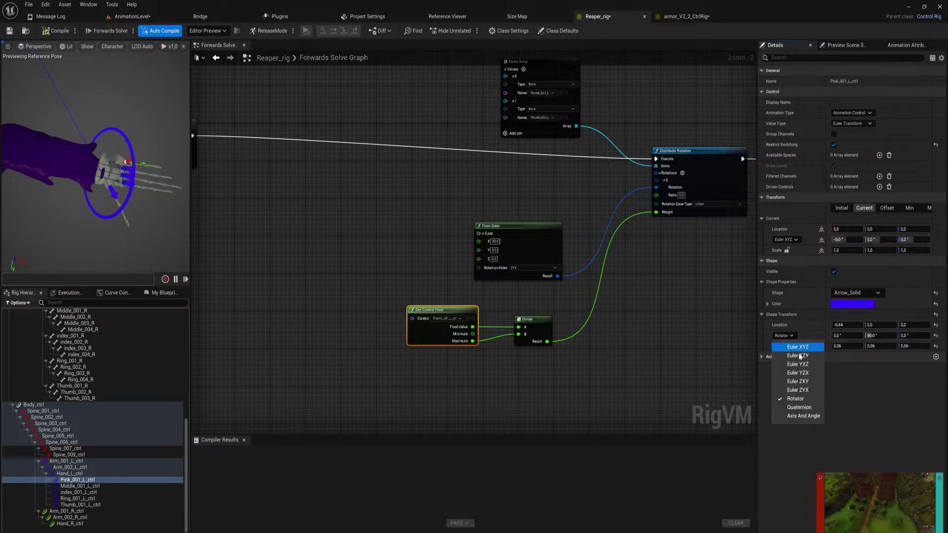
{"action": "left_click", "coordinate": [785, 351]}
{"action": "left_click", "coordinate": [913, 336]}
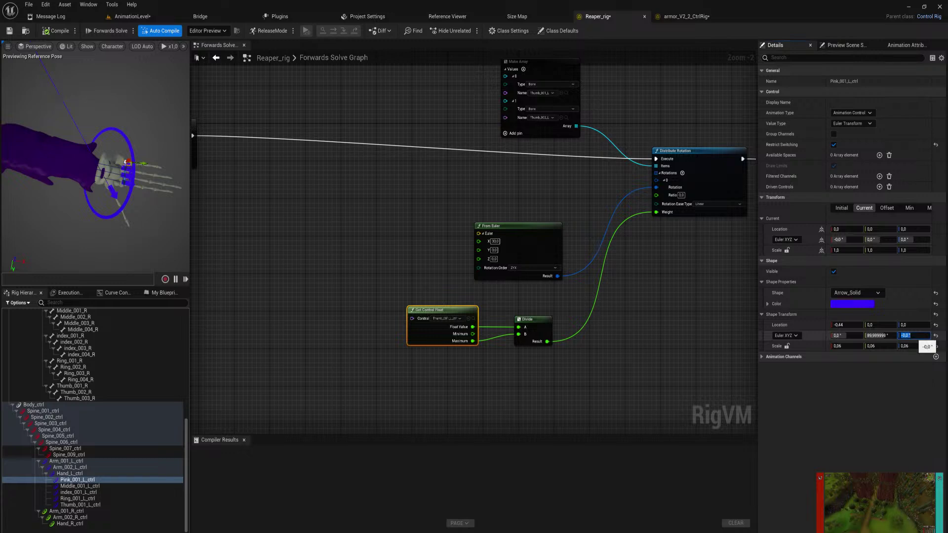
{"action": "key", "text": "Return"}
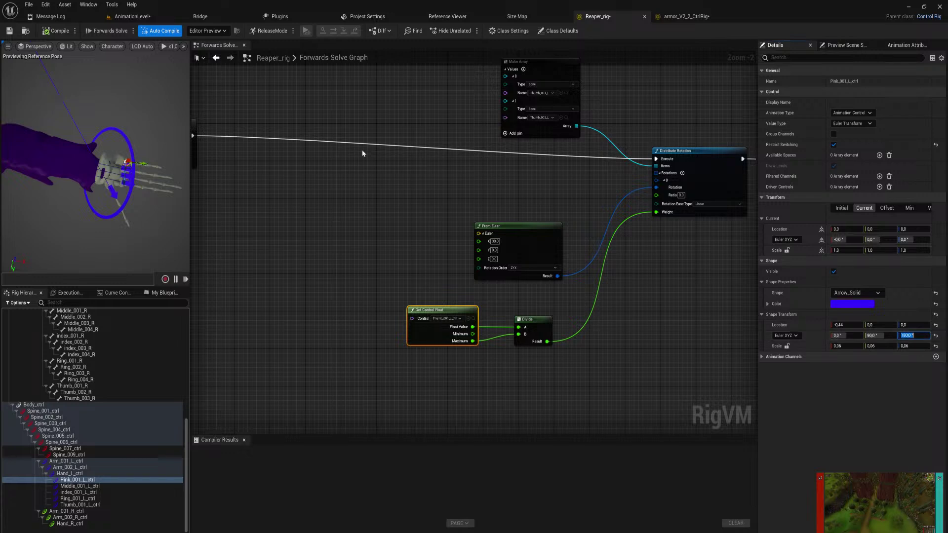
{"action": "left_click", "coordinate": [869, 124]}
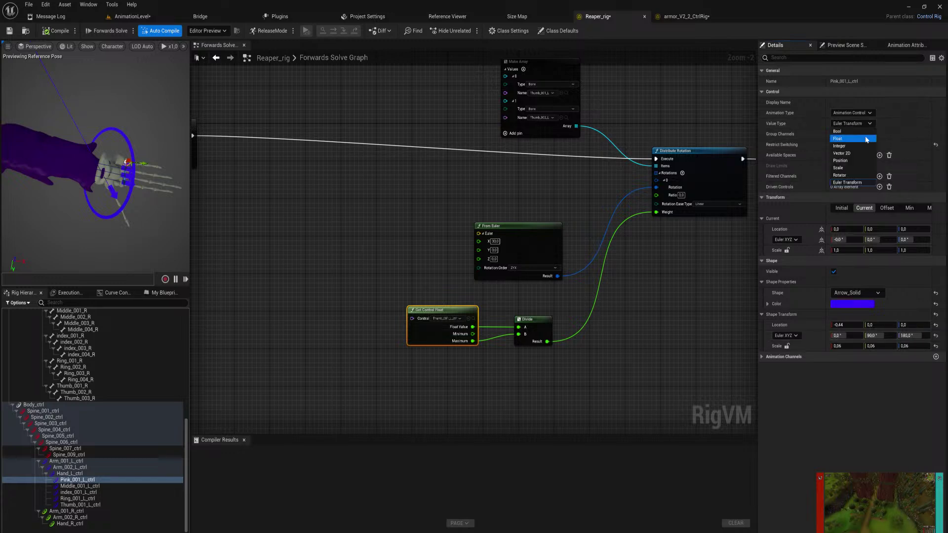
{"action": "left_click", "coordinate": [862, 140]}
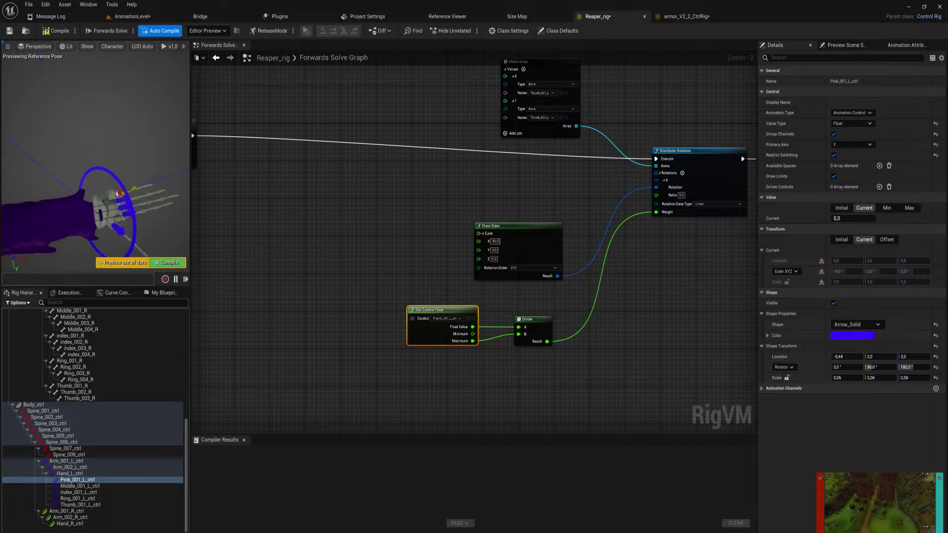
- Set the Pink_001_L_ctrl shape's location to 0,4 on X and 0 on Z
{"action": "right_click_drag", "start_coordinate": [93, 163], "coordinate": [128, 170]}
{"action": "right_click_drag", "start_coordinate": [72, 136], "coordinate": [79, 114]}
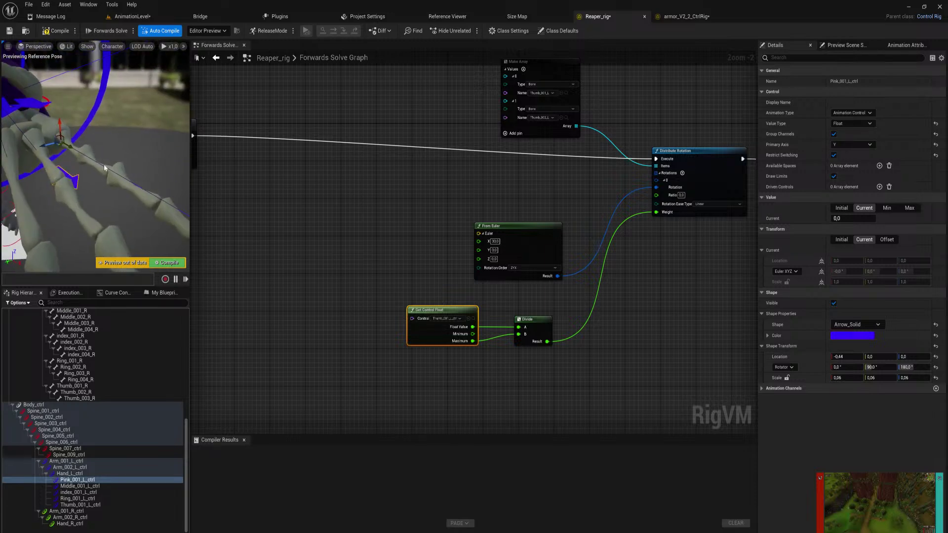
{"action": "scroll", "coordinate": [104, 167], "scroll_direction": "down", "scroll_amount": 5}
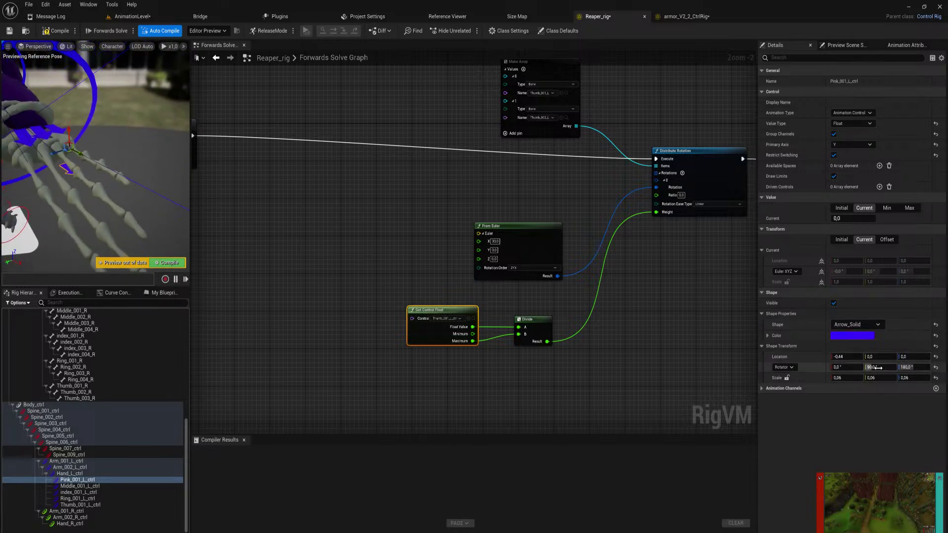
{"action": "left_click_drag", "start_coordinate": [916, 358], "coordinate": [906, 358]}
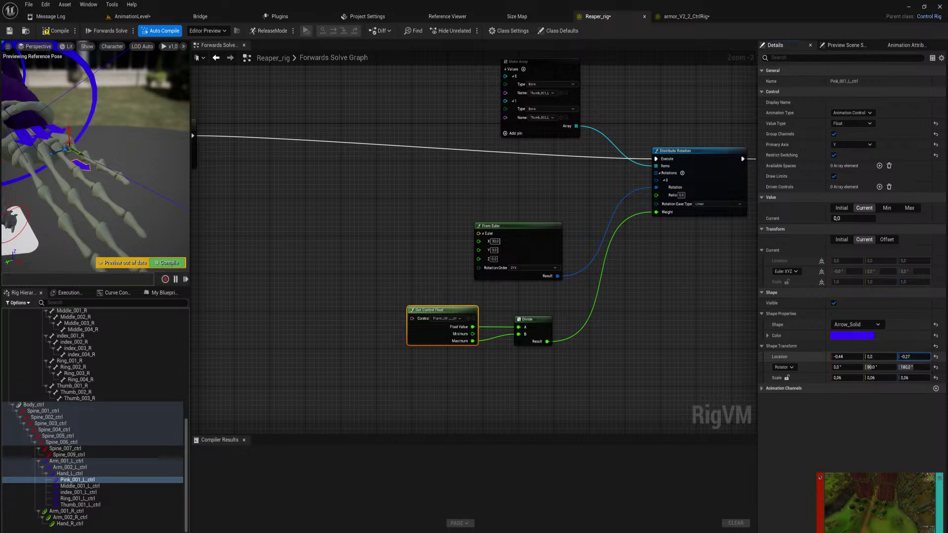
{"action": "left_click", "coordinate": [909, 357]}
{"action": "type", "text": "0"}
{"action": "key", "text": "Return"}
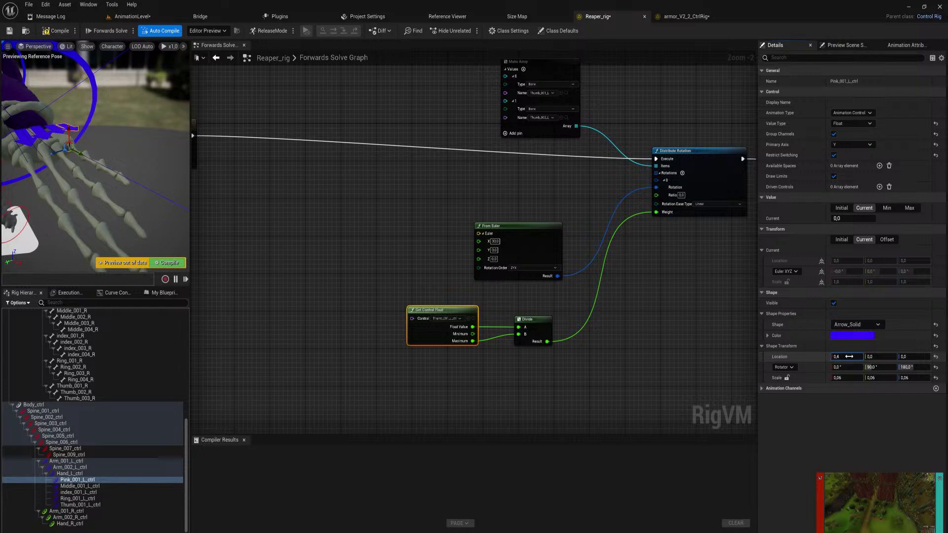
- Switch the value type of the left middle, index, ring and thumb controls to Euler Transform
{"action": "right_click_drag", "start_coordinate": [134, 200], "coordinate": [65, 193]}
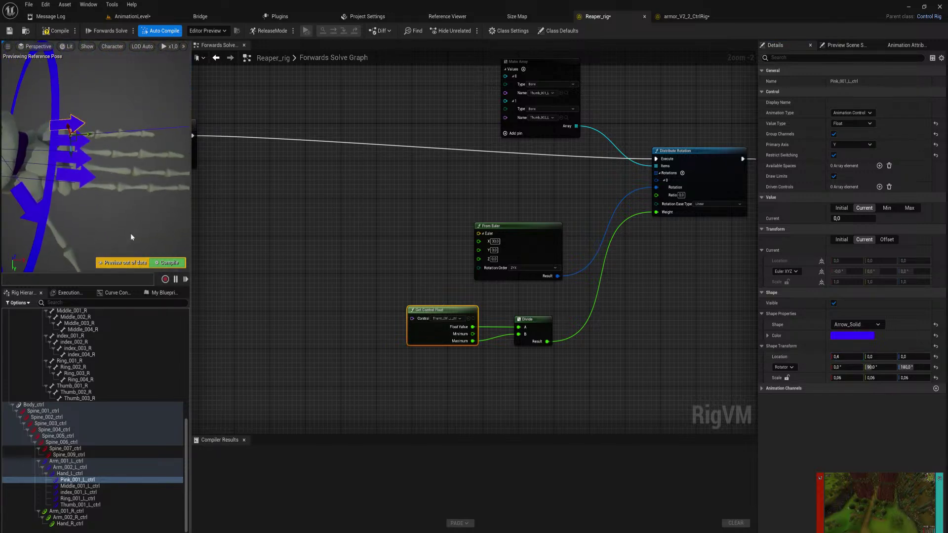
{"action": "left_click", "coordinate": [82, 151]}
{"action": "left_click", "coordinate": [81, 162], "text": "ctrl"}
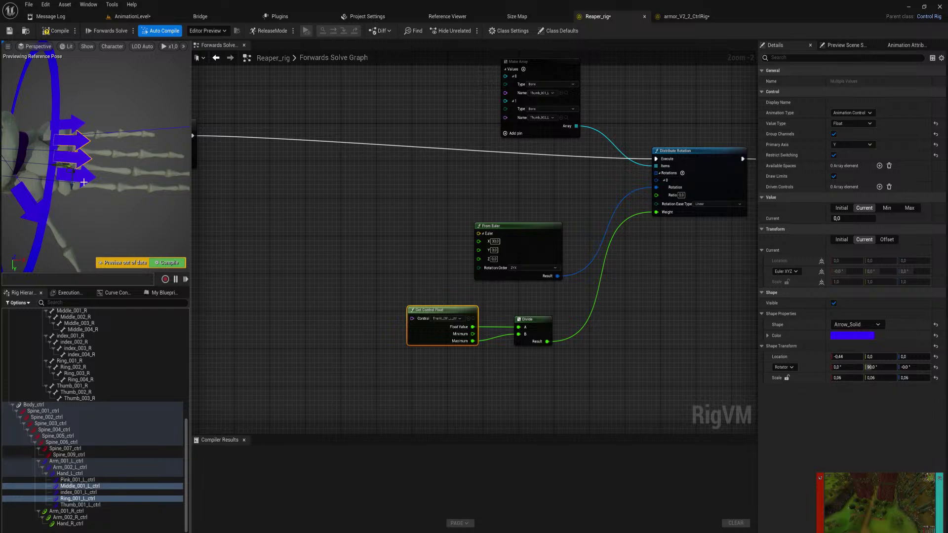
{"action": "left_click", "coordinate": [79, 176], "text": "ctrl"}
{"action": "left_click", "coordinate": [27, 203], "text": "ctrl"}
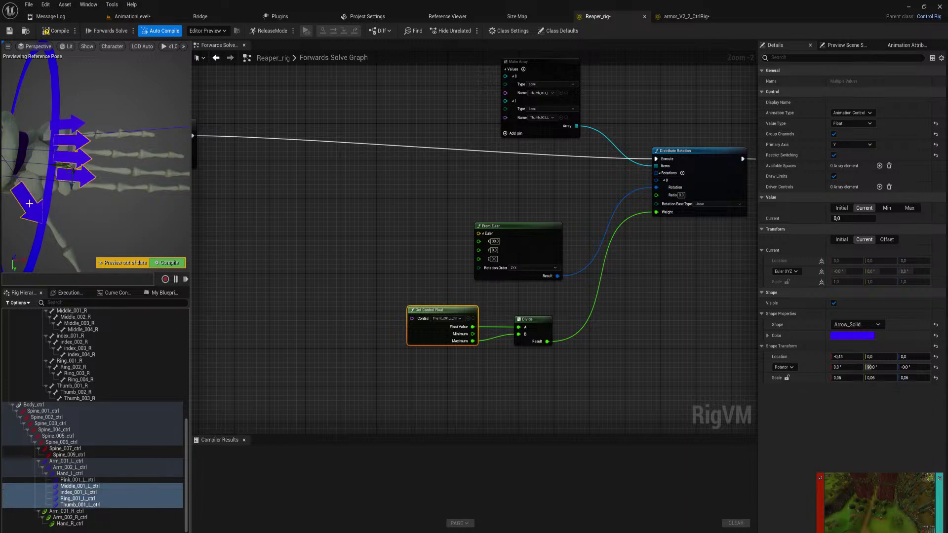
{"action": "left_click", "coordinate": [852, 123]}
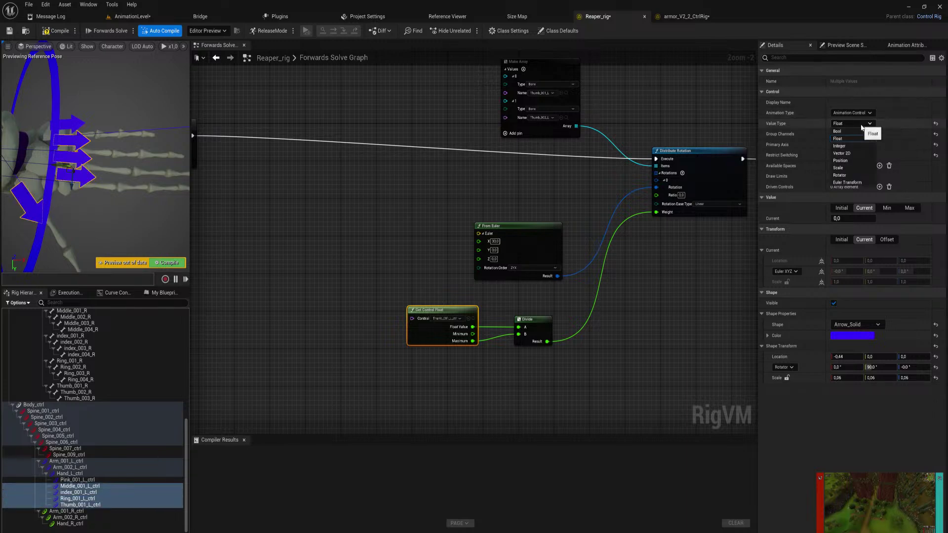
{"action": "left_click", "coordinate": [855, 184]}
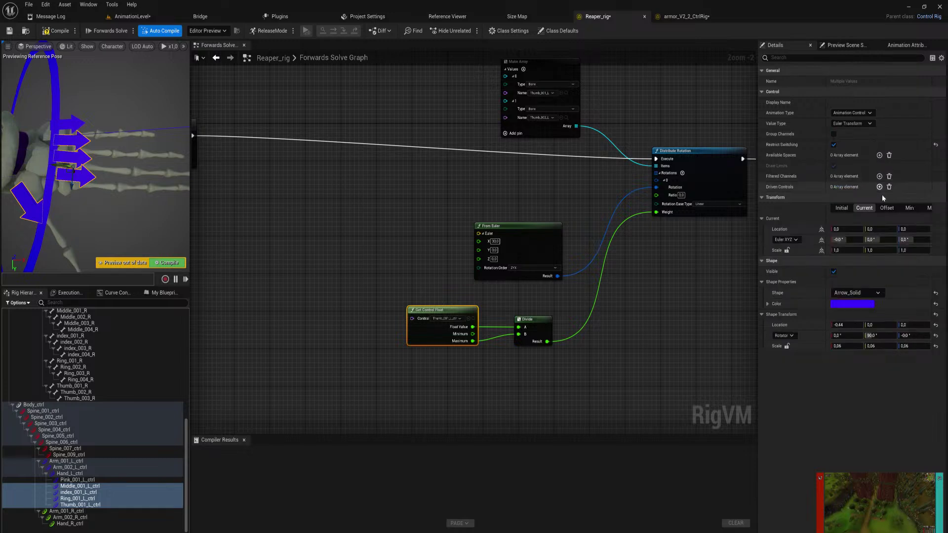
- Set the four selected controls' current rotation to 180° on Z and set their offset transform from current
{"action": "type", "text": "1"}
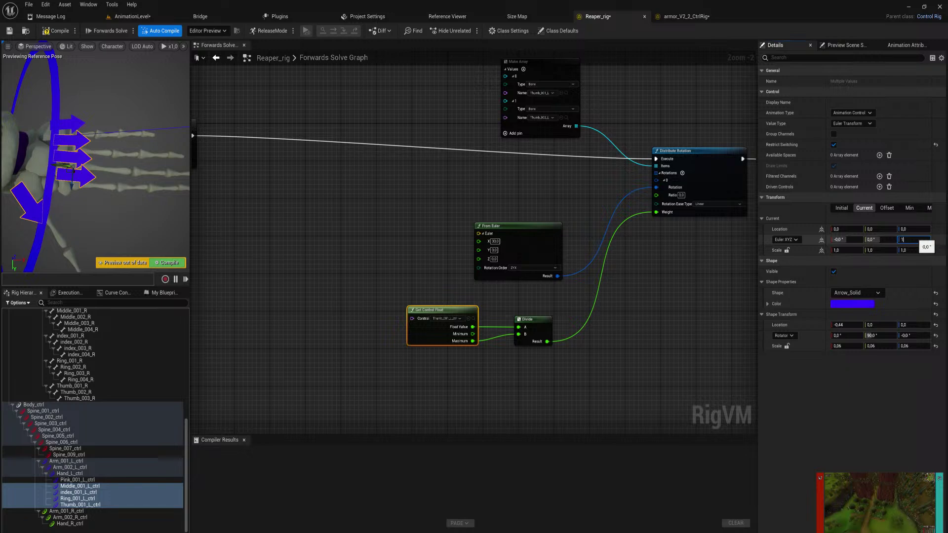
{"action": "type", "text": "80"}
{"action": "key", "text": "Return"}
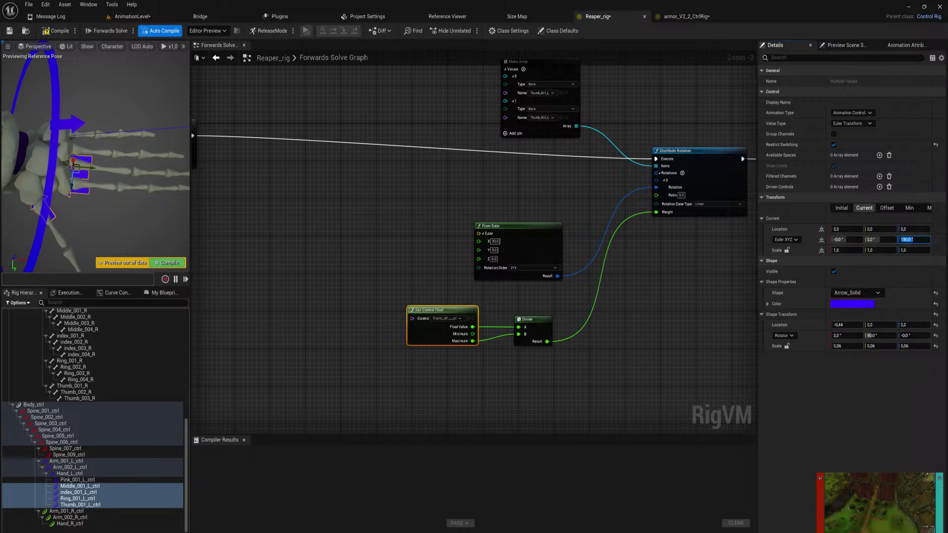
{"action": "right_click", "coordinate": [118, 493]}
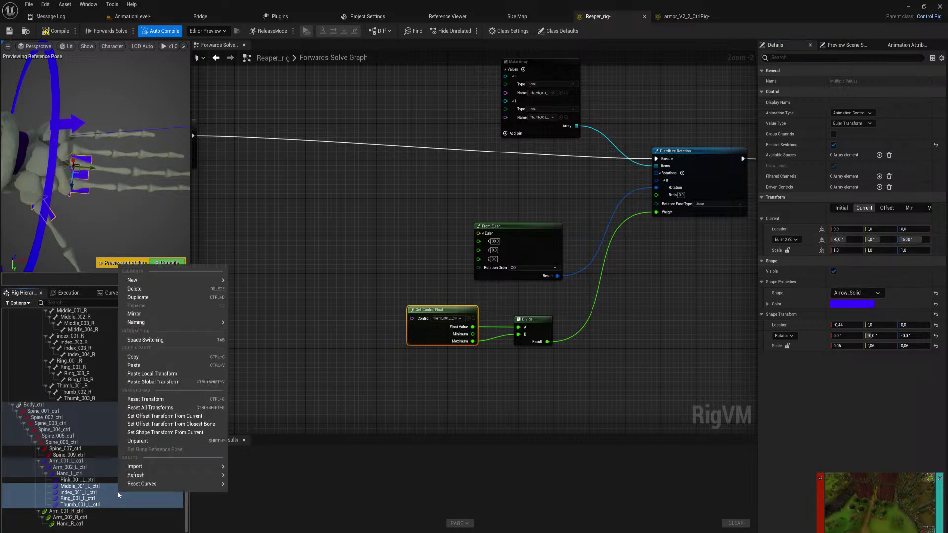
{"action": "left_click", "coordinate": [180, 408]}
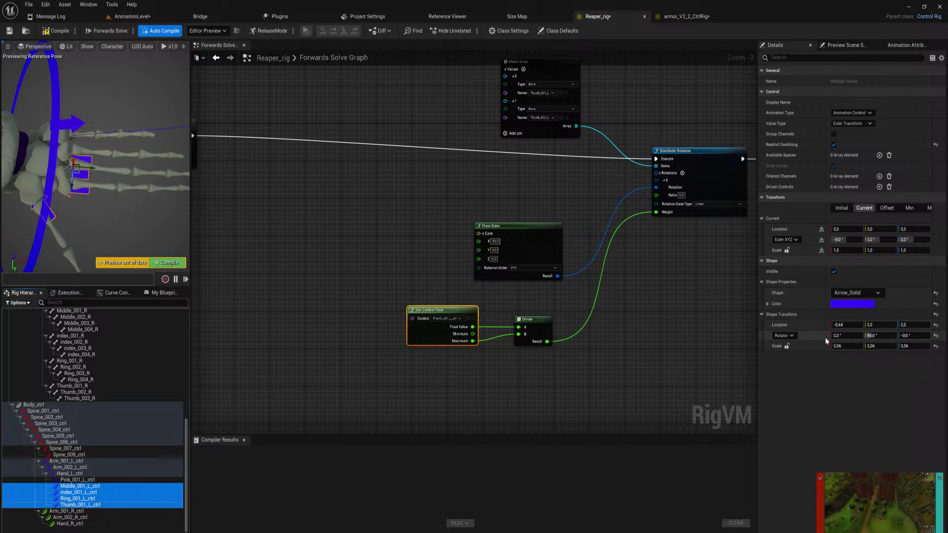
- Set the four control shapes' rotation to 180° on Z in Euler XYZ and move their X location to about 0,37
{"action": "left_click", "coordinate": [792, 340]}
{"action": "left_click", "coordinate": [786, 348]}
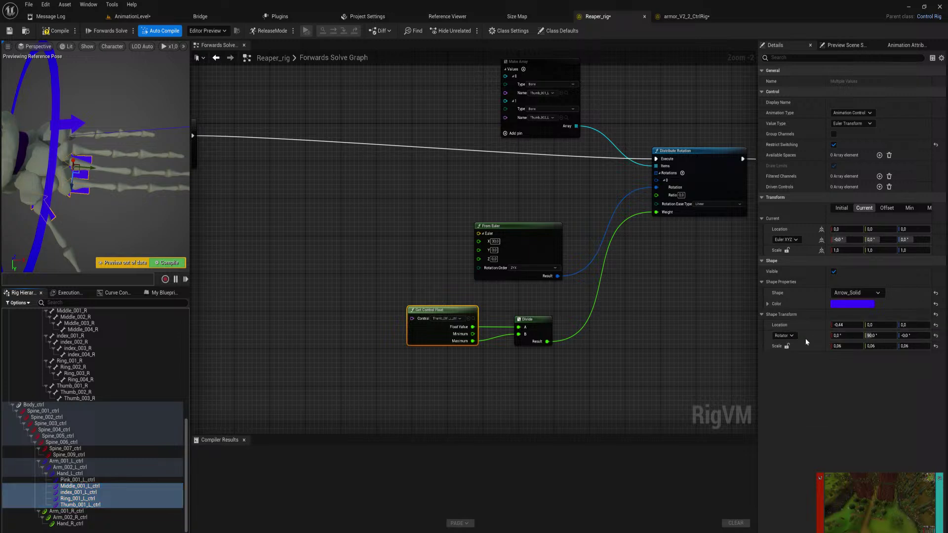
{"action": "left_click", "coordinate": [911, 336]}
{"action": "type", "text": "180"}
{"action": "key", "text": "Return"}
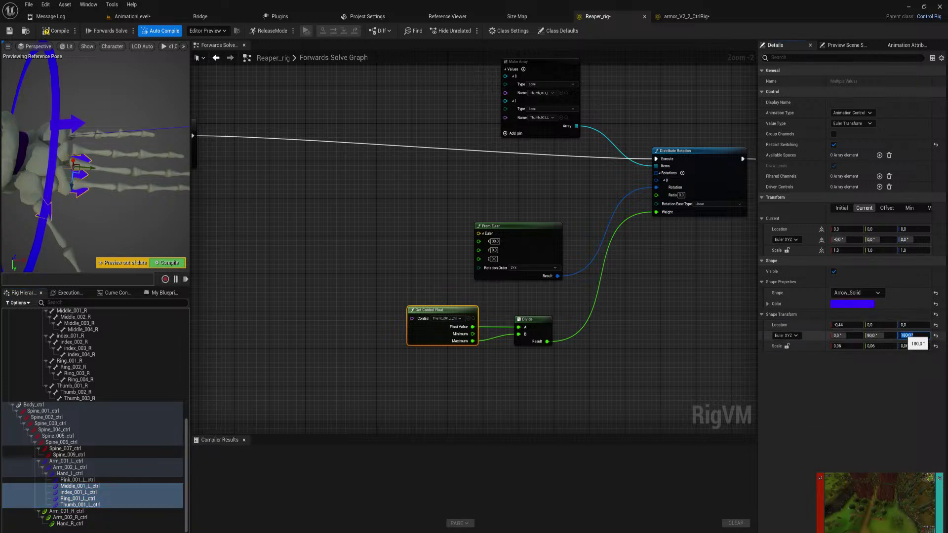
{"action": "left_click_drag", "start_coordinate": [842, 324], "coordinate": [881, 324]}
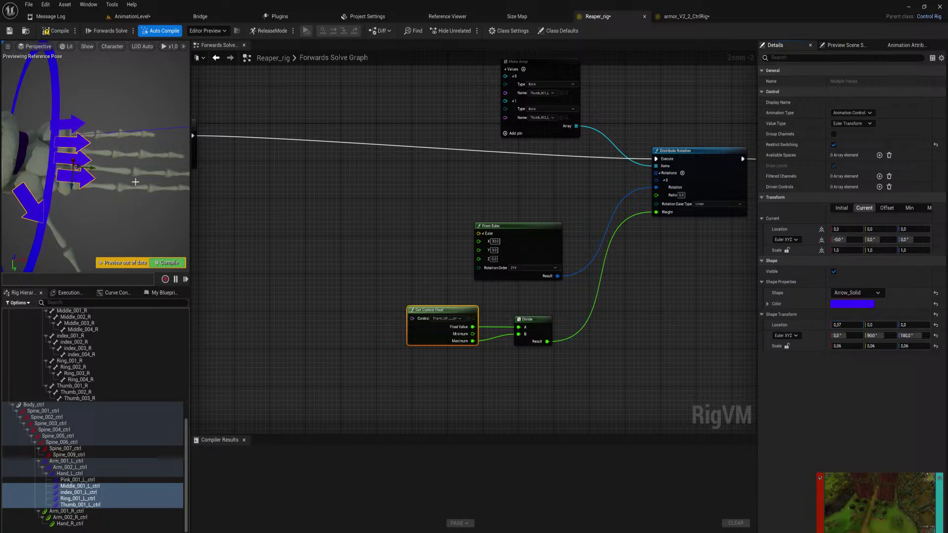
- Return the value type of the middle, index, ring and thumb left controls to Float
{"action": "right_click_drag", "start_coordinate": [135, 182], "coordinate": [138, 158]}
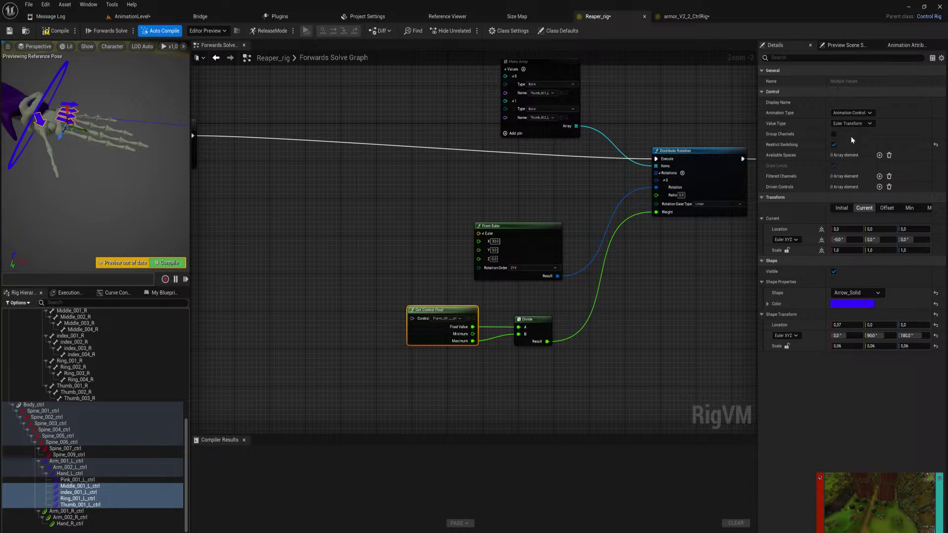
{"action": "mouse_move", "coordinate": [138, 191]}
{"action": "right_mouse_down"}
{"action": "mouse_move", "coordinate": [166, 157]}
{"action": "mouse_move", "coordinate": [126, 126]}
{"action": "mouse_move", "coordinate": [97, 163]}
{"action": "mouse_move", "coordinate": [148, 180]}
{"action": "right_mouse_up"}
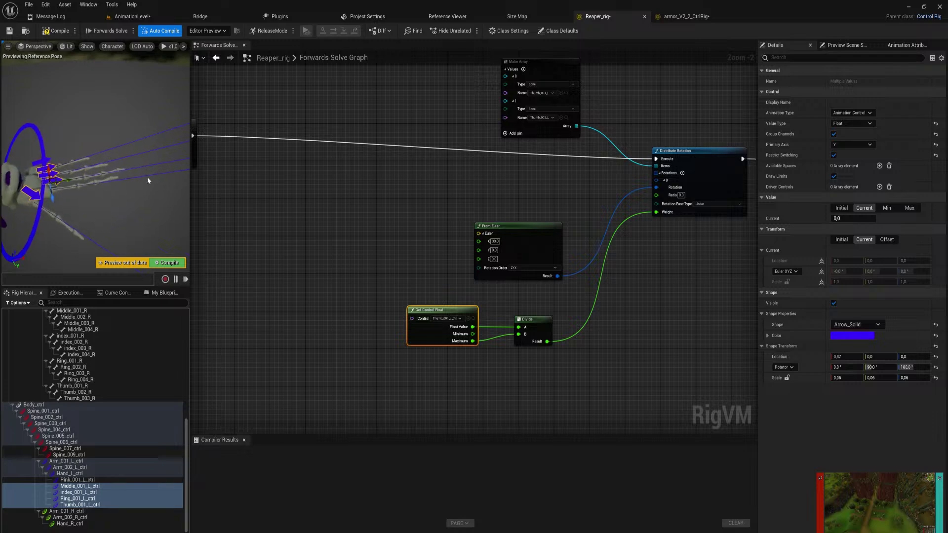
- Select the five left finger controls from Pink_001_L_ctrl to Thumb_001_L_ctrl and examine their arrows and limit lines around the hand
{"action": "left_click", "coordinate": [92, 480]}
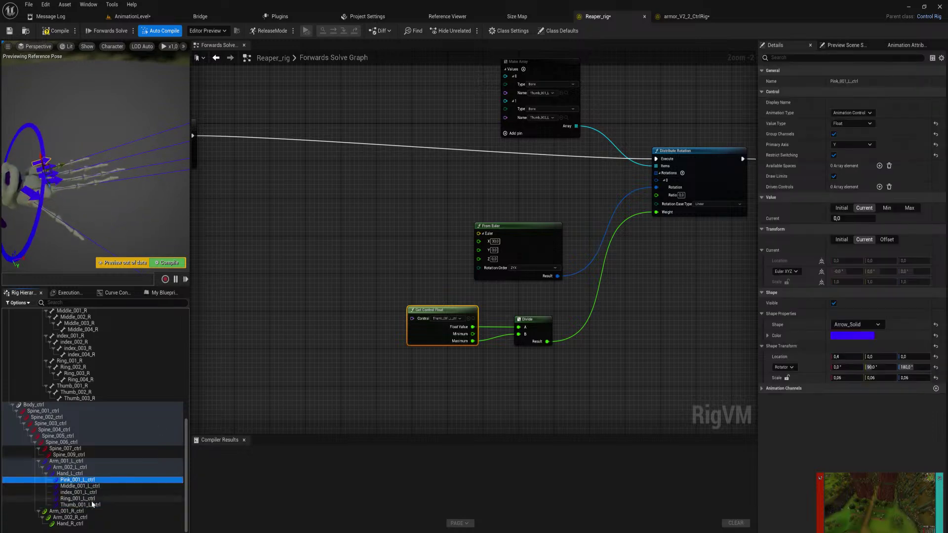
{"action": "left_click", "coordinate": [97, 505], "text": "shift"}
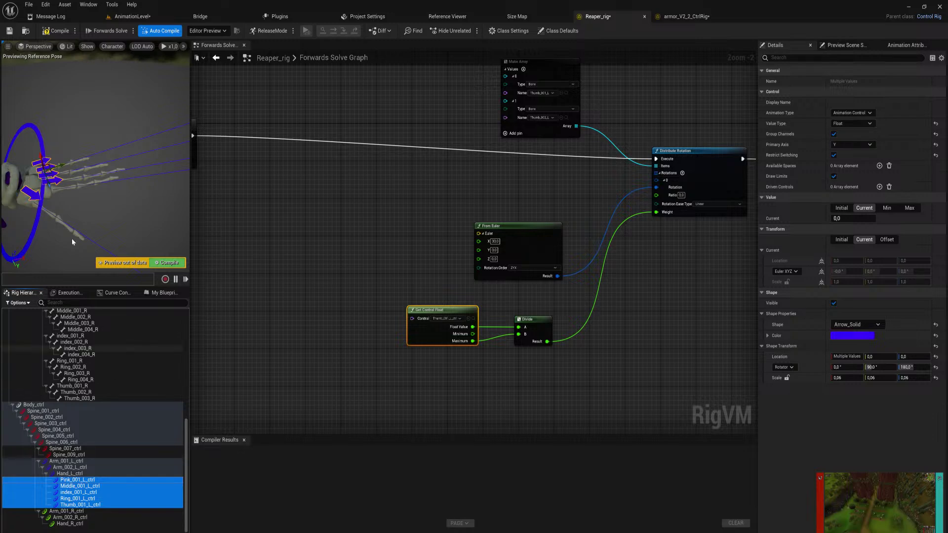
{"action": "right_click_drag", "start_coordinate": [72, 239], "coordinate": [82, 209]}
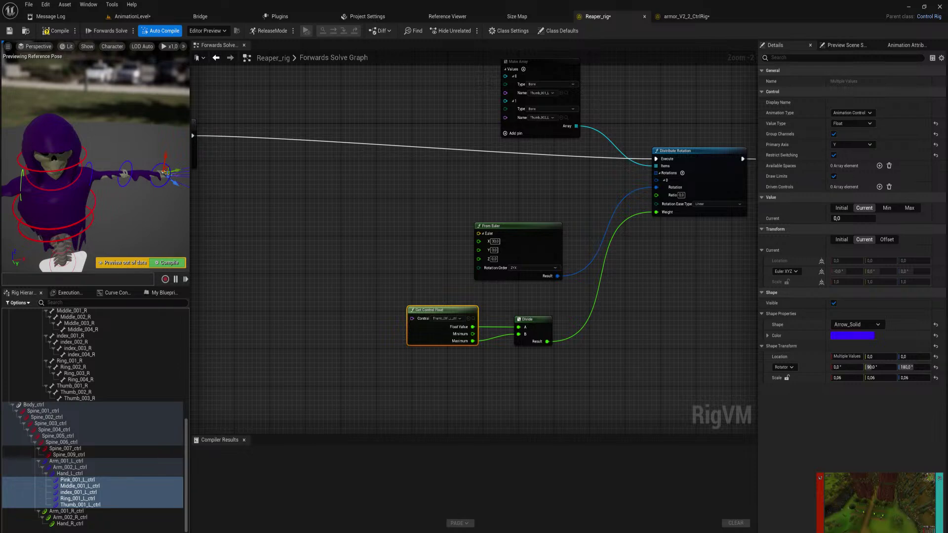
{"action": "right_click_drag", "start_coordinate": [150, 247], "coordinate": [163, 262]}
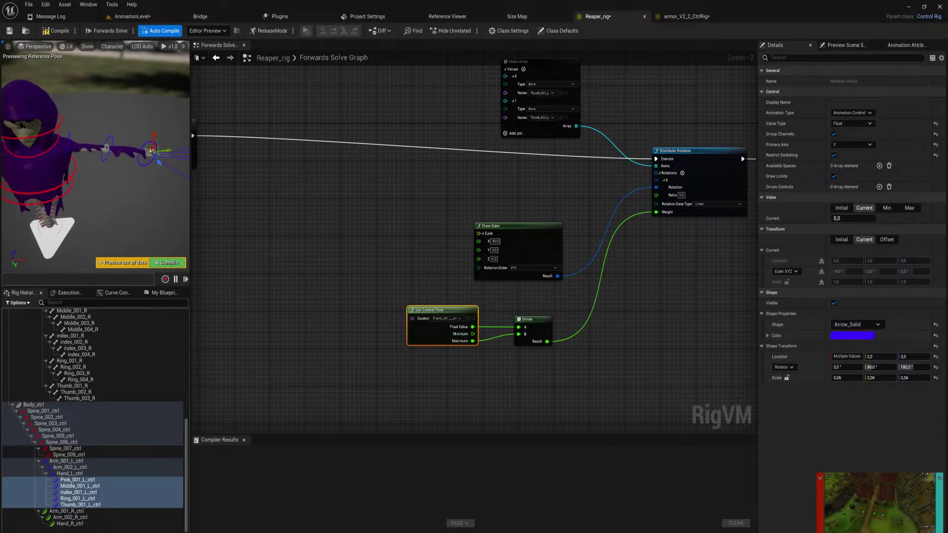
{"action": "right_click_drag", "start_coordinate": [71, 147], "coordinate": [81, 144]}
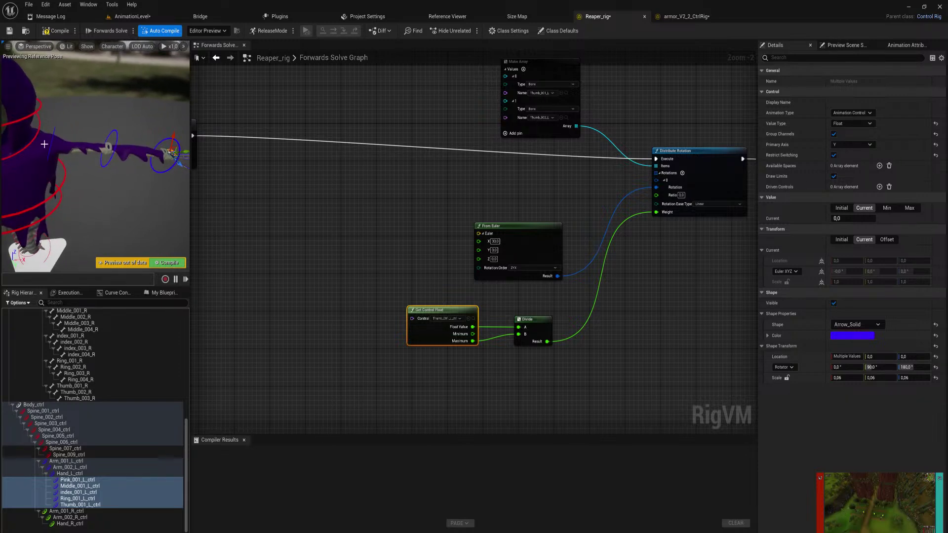
{"action": "mouse_move", "coordinate": [44, 144]}
{"action": "right_mouse_down"}
{"action": "mouse_move", "coordinate": [55, 146]}
{"action": "mouse_move", "coordinate": [41, 145]}
{"action": "right_mouse_up"}
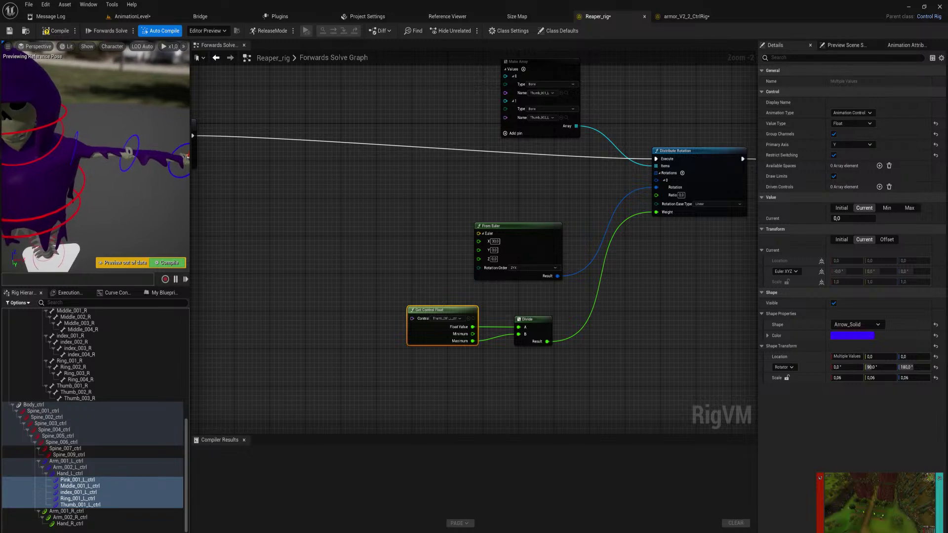
{"action": "right_click_drag", "start_coordinate": [145, 151], "coordinate": [141, 143]}
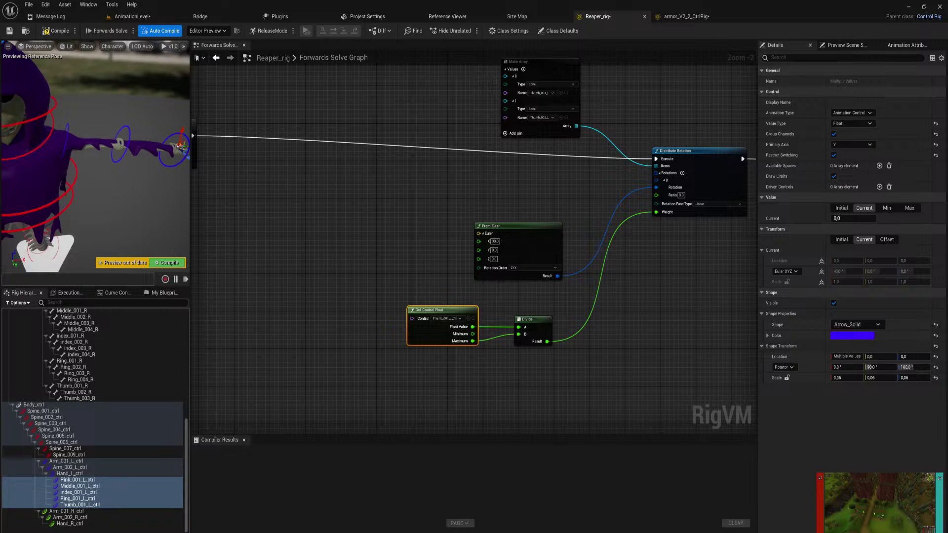
{"action": "right_click_drag", "start_coordinate": [118, 130], "coordinate": [84, 118]}
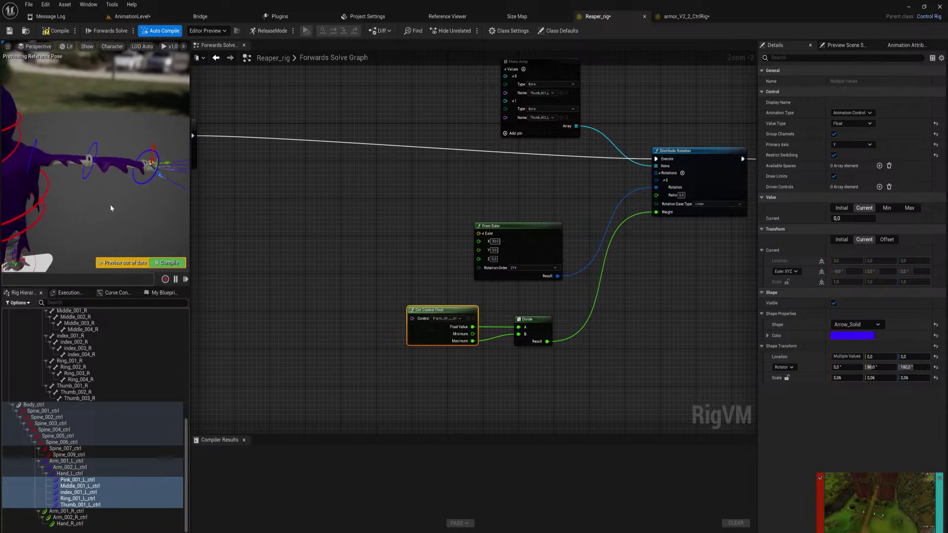
{"action": "right_click_drag", "start_coordinate": [62, 165], "coordinate": [81, 160]}
{"action": "right_click_drag", "start_coordinate": [170, 179], "coordinate": [165, 177]}
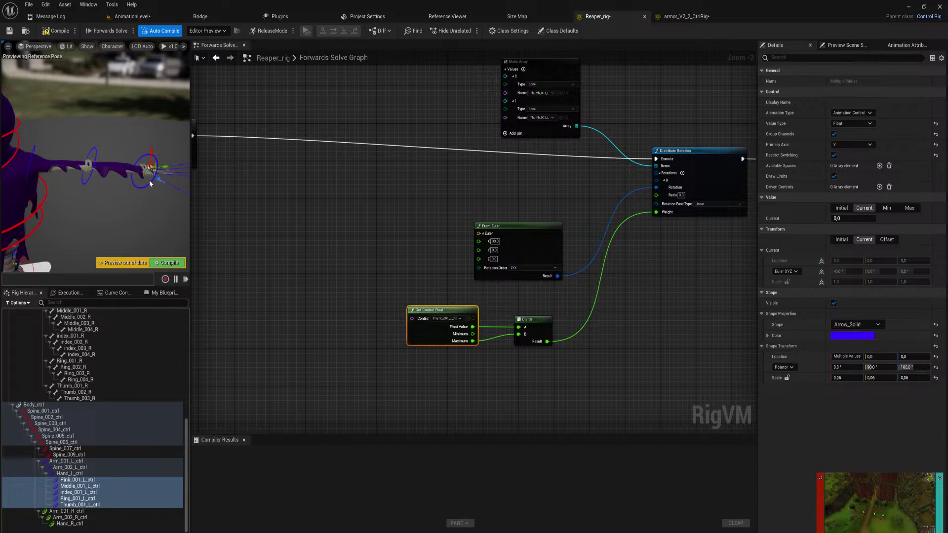
{"action": "right_click_drag", "start_coordinate": [149, 180], "coordinate": [174, 210]}
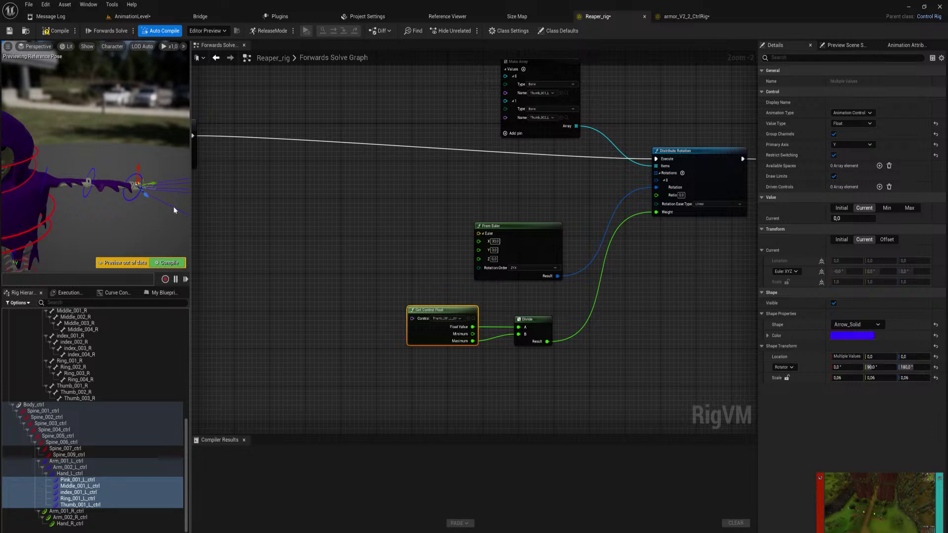
{"action": "left_click_drag", "start_coordinate": [173, 207], "coordinate": [152, 179], "text": "alt"}
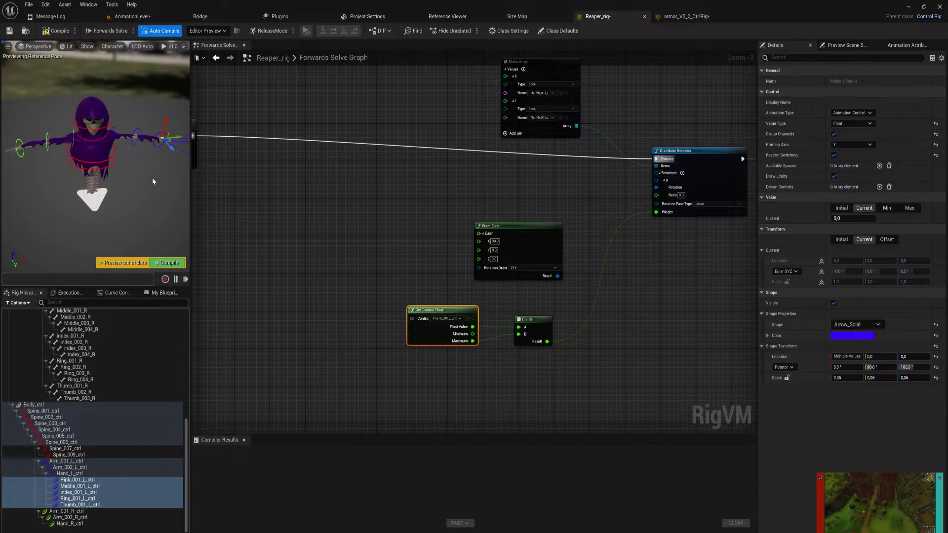
{"action": "mouse_move", "coordinate": [152, 180]}
{"action": "right_mouse_down", "text": "alt"}
{"action": "mouse_move", "coordinate": [167, 195]}
{"action": "mouse_move", "coordinate": [149, 163]}
{"action": "right_mouse_up", "text": "alt"}
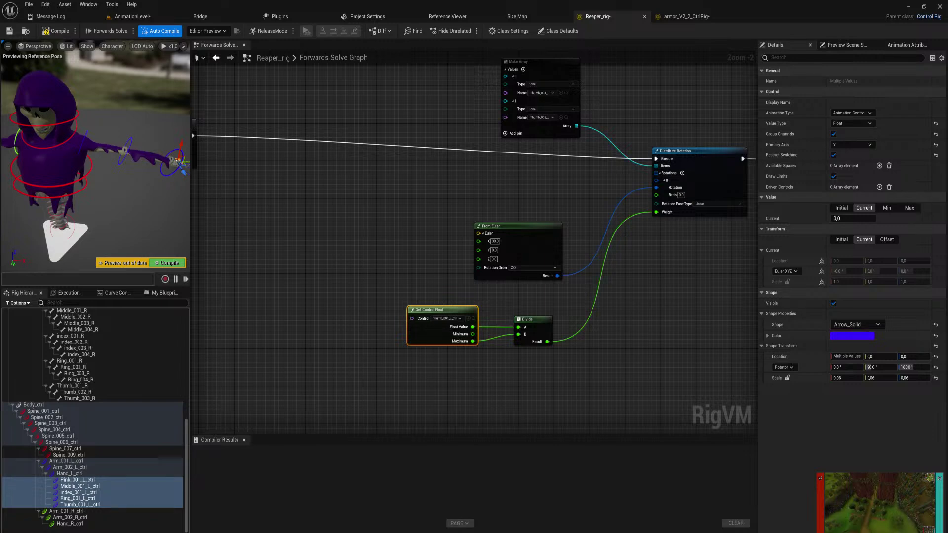
{"action": "mouse_move", "coordinate": [178, 162]}
{"action": "right_mouse_down"}
{"action": "mouse_move", "coordinate": [191, 151]}
{"action": "mouse_move", "coordinate": [172, 169]}
{"action": "right_mouse_up"}
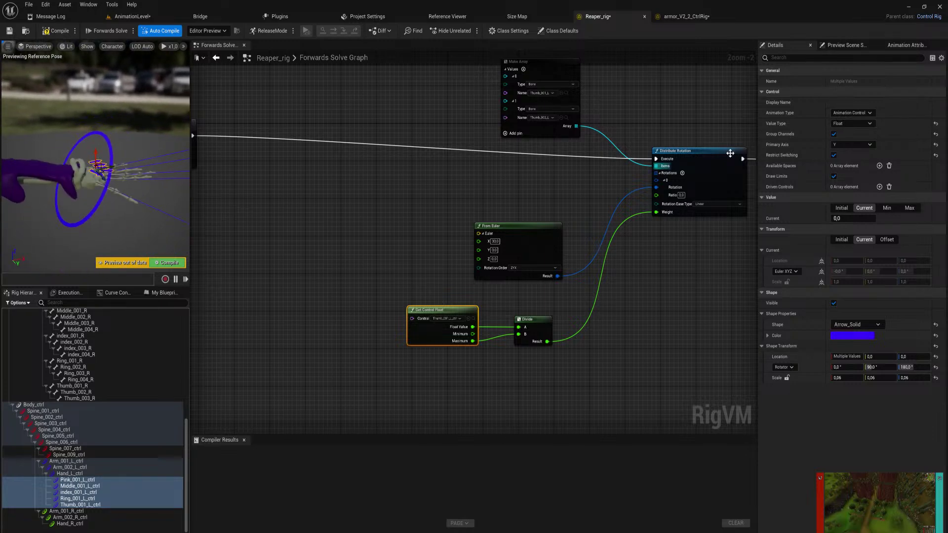
- Compare the maximum value of the selected finger controls with that of the left thumb control in armor_V2_2_CtrlRig
{"action": "left_click", "coordinate": [909, 207]}
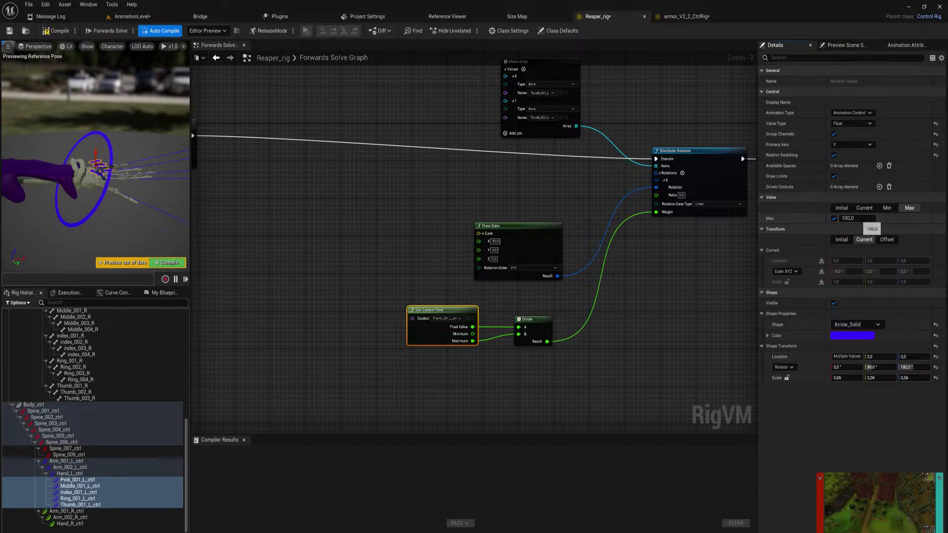
{"action": "left_click", "coordinate": [690, 17]}
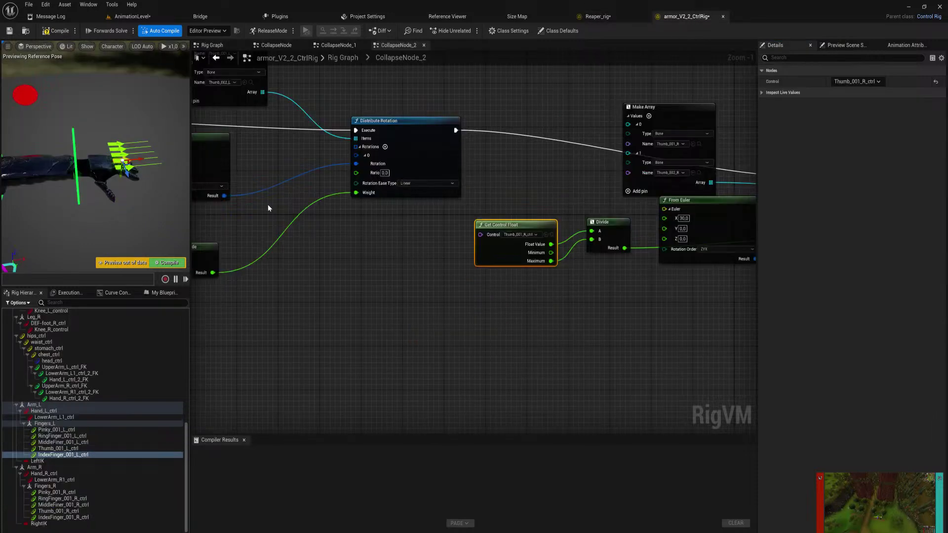
{"action": "right_click_drag", "start_coordinate": [133, 183], "coordinate": [115, 194]}
{"action": "left_click", "coordinate": [140, 149]}
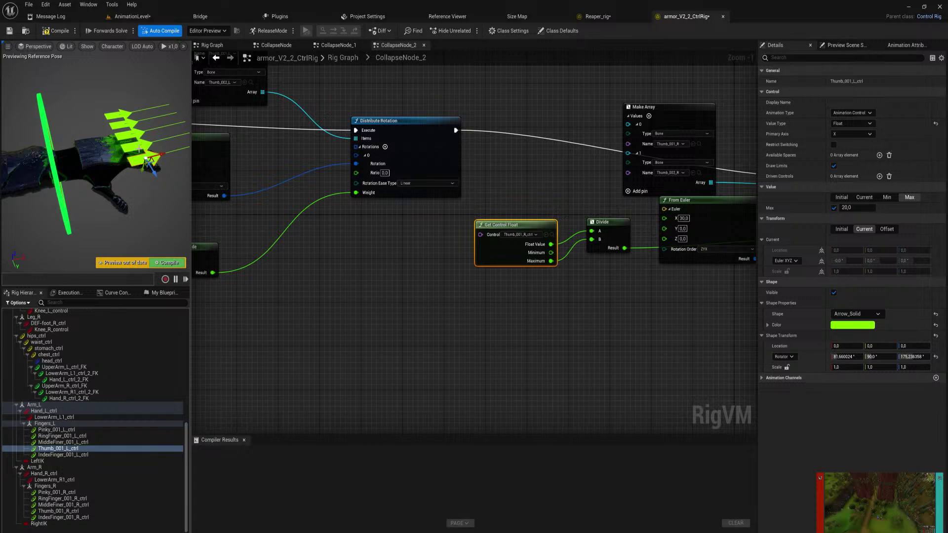
{"action": "left_click", "coordinate": [627, 18]}
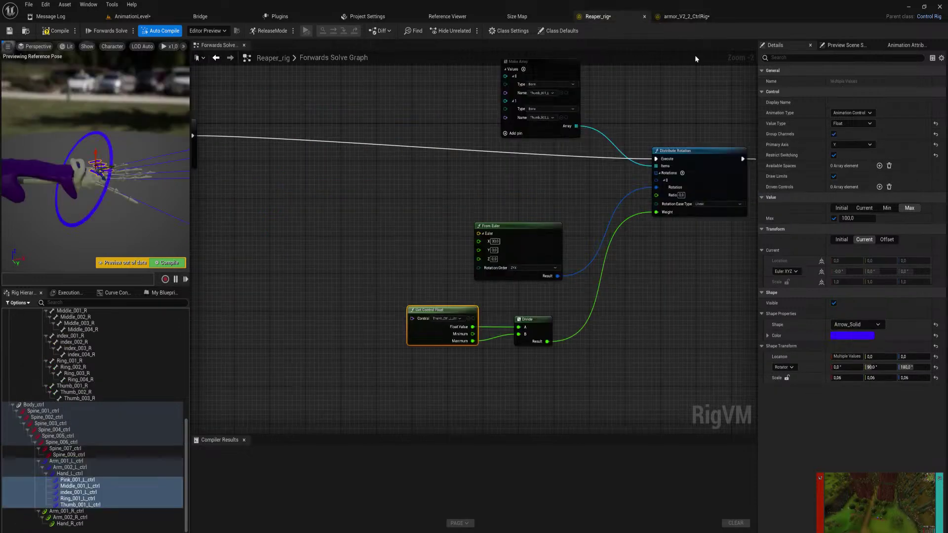
- Set the maximum value of the five left finger controls to 20 and compile the Reaper rig
{"action": "left_click", "coordinate": [851, 218]}
{"action": "type", "text": "20"}
{"action": "key", "text": "Return"}
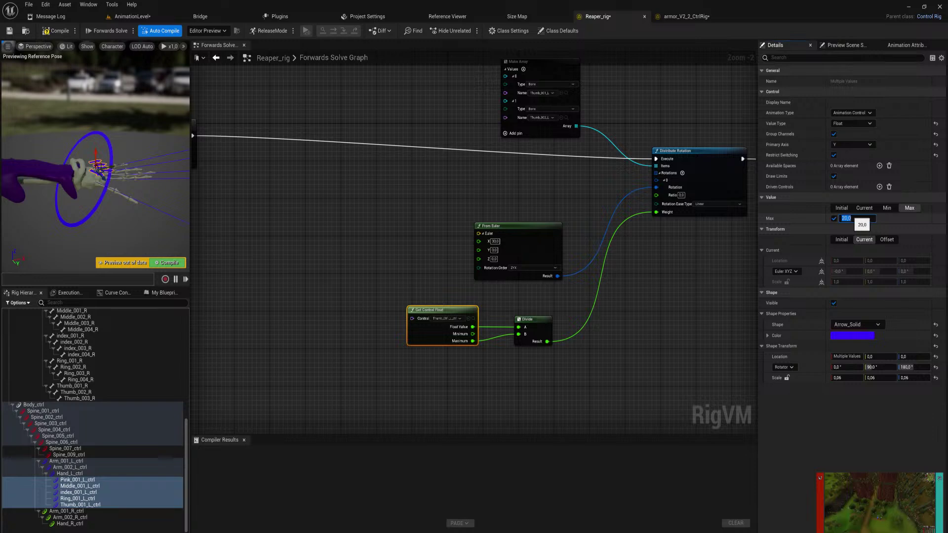
{"action": "mouse_move", "coordinate": [137, 191]}
{"action": "right_mouse_down"}
{"action": "mouse_move", "coordinate": [173, 188]}
{"action": "mouse_move", "coordinate": [137, 186]}
{"action": "right_mouse_up"}
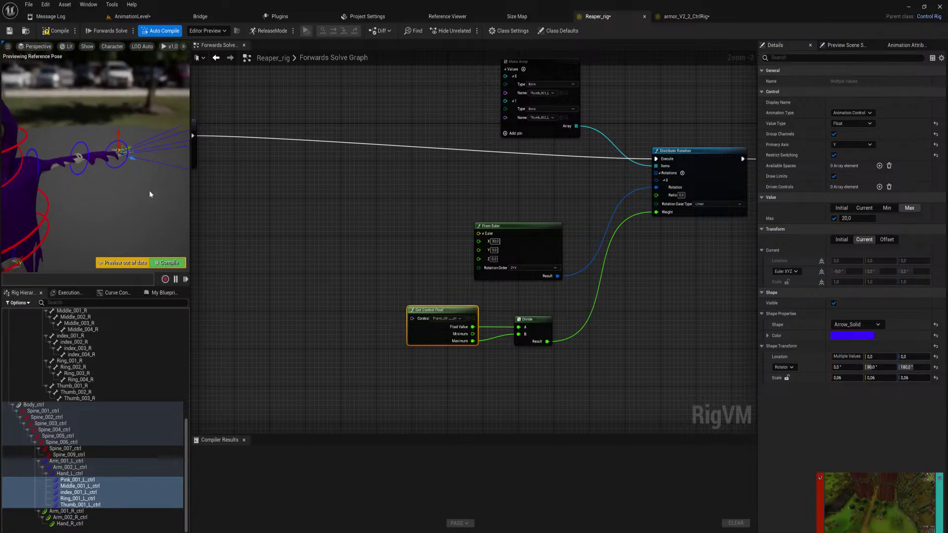
{"action": "left_click", "coordinate": [170, 263]}
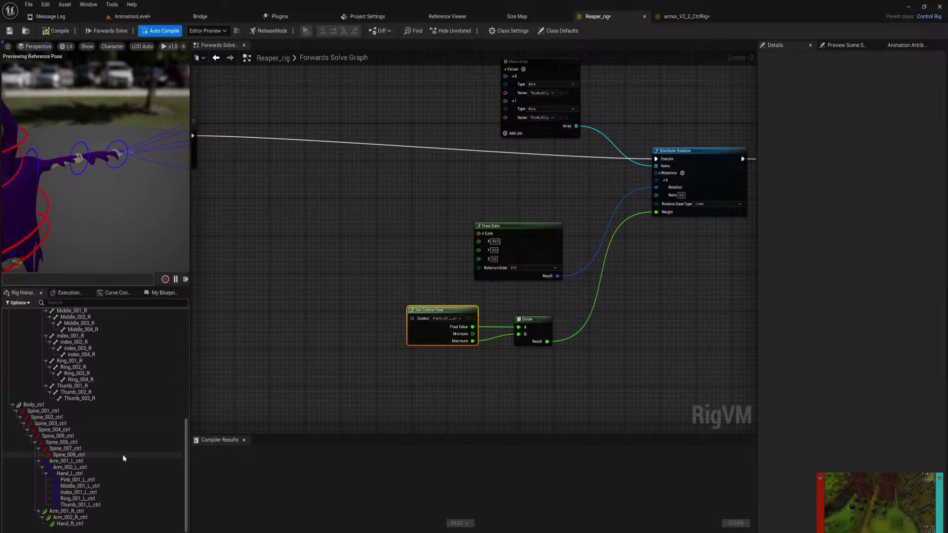
- Reselect the five left finger controls, try a maximum value of 10, and settle on 5
{"action": "left_click", "coordinate": [103, 480]}
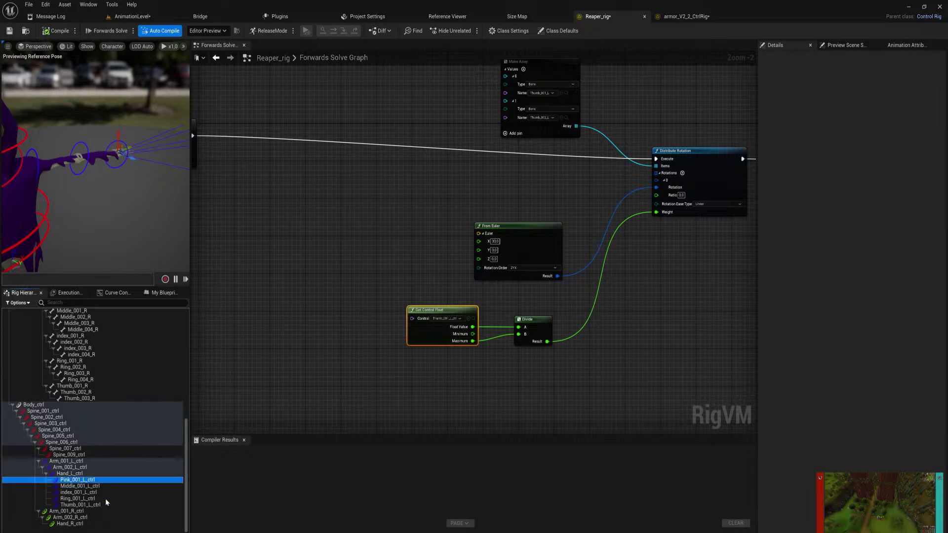
{"action": "left_click", "coordinate": [94, 504], "text": "shift"}
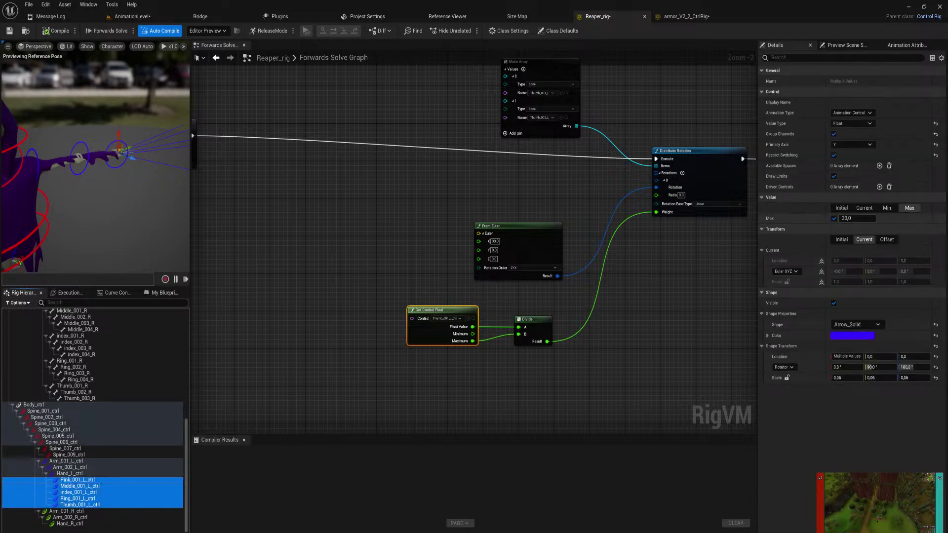
{"action": "left_click", "coordinate": [852, 218]}
{"action": "type", "text": "10"}
{"action": "key", "text": "Return"}
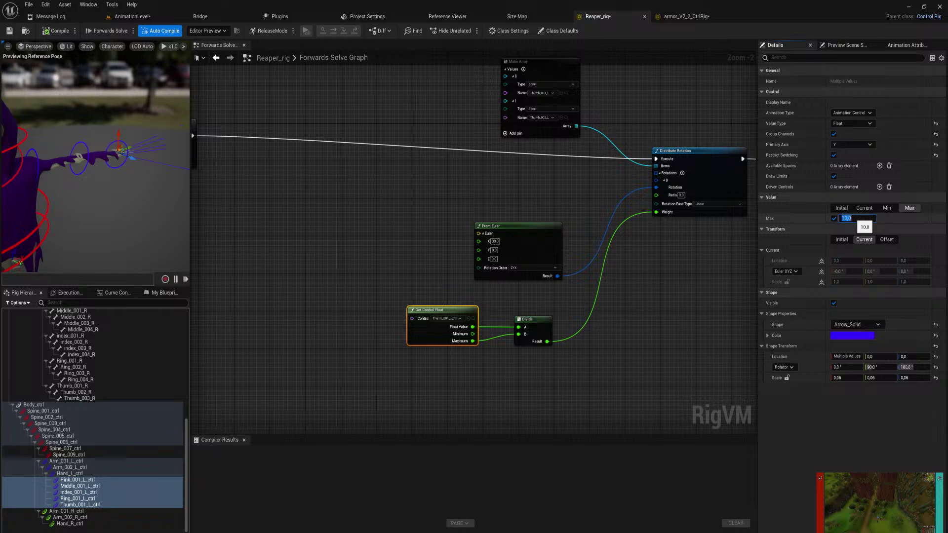
{"action": "type", "text": "5"}
{"action": "key", "text": "Return"}
- Examine the finger control limit lines at the left hand and the thumb's Get Control Float and Divide nodes in the graph
{"action": "right_click_drag", "start_coordinate": [119, 198], "coordinate": [133, 173]}
{"action": "key", "text": "w"}
{"action": "key", "text": "w"}
{"action": "key", "text": "s"}
{"action": "key", "text": "w"}
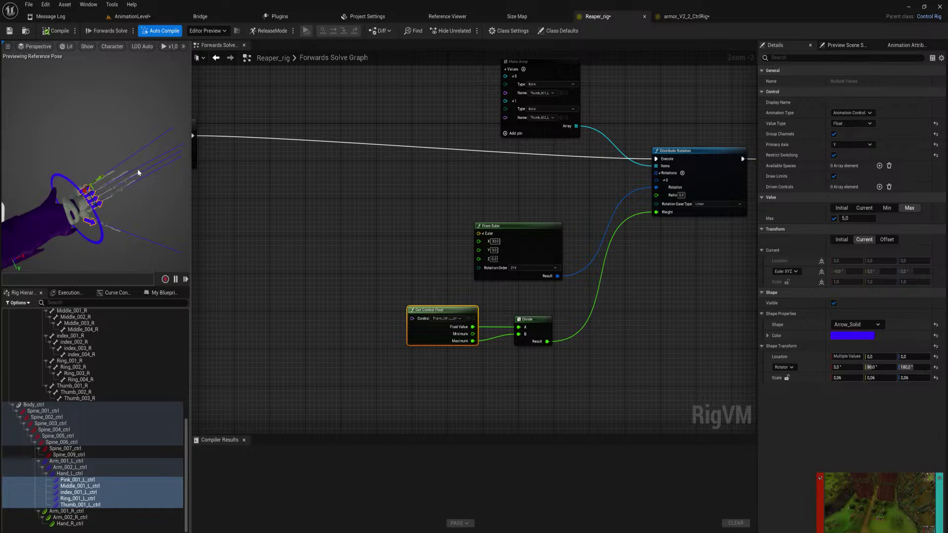
{"action": "mouse_move", "coordinate": [137, 169]}
{"action": "right_mouse_down"}
{"action": "mouse_move", "coordinate": [126, 172]}
{"action": "mouse_move", "coordinate": [146, 174]}
{"action": "right_mouse_up"}
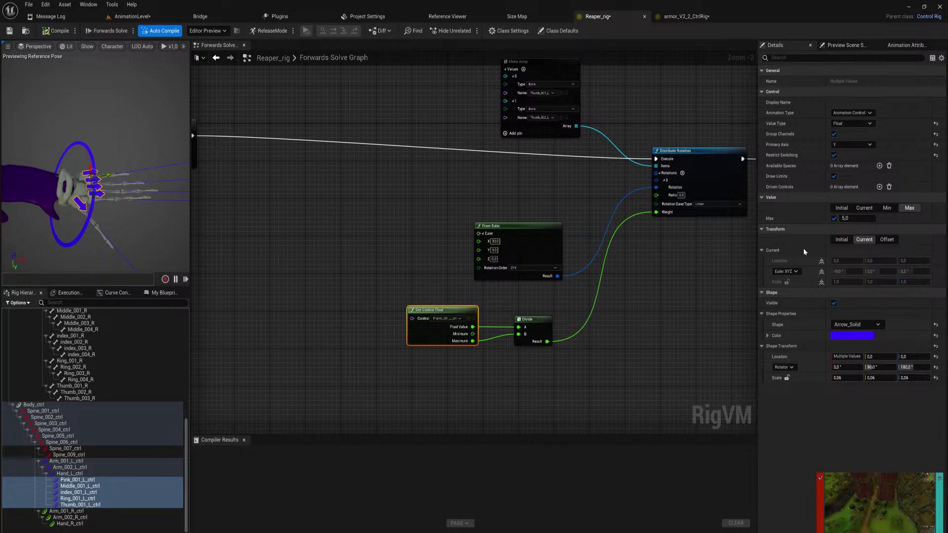
{"action": "right_click_drag", "start_coordinate": [588, 344], "coordinate": [528, 287]}
{"action": "left_click_drag", "start_coordinate": [504, 304], "coordinate": [410, 273]}
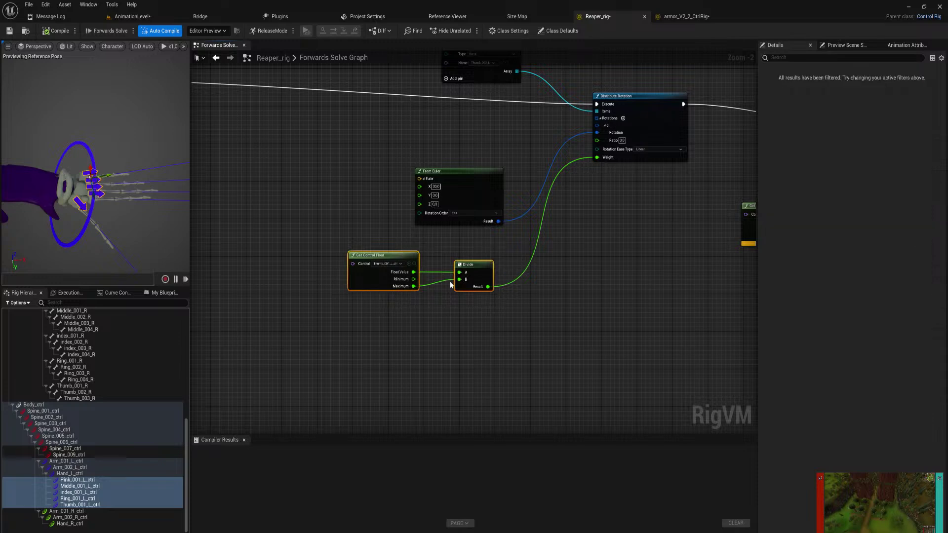
{"action": "left_click", "coordinate": [450, 285]}
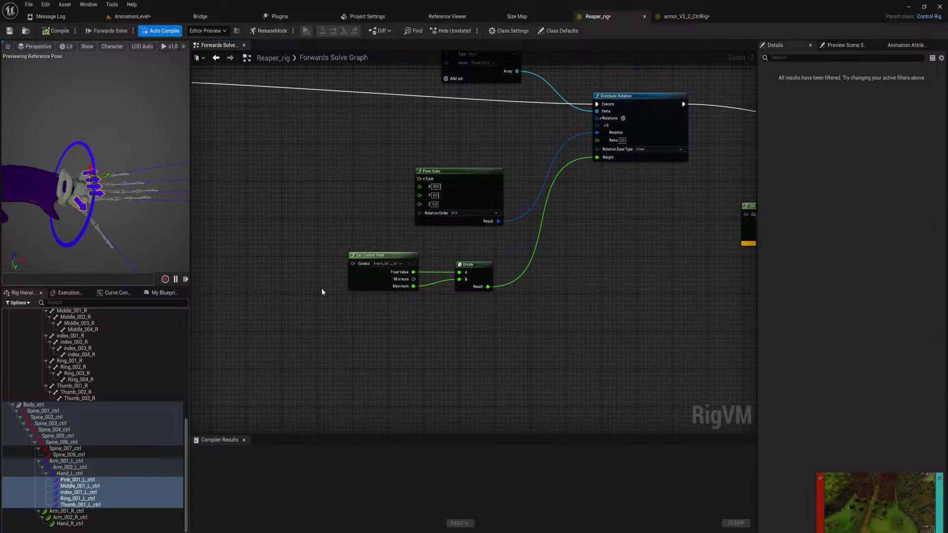
- Pick the Pink_001_L_ctrl control in the rig hierarchy
{"action": "left_click", "coordinate": [94, 481]}
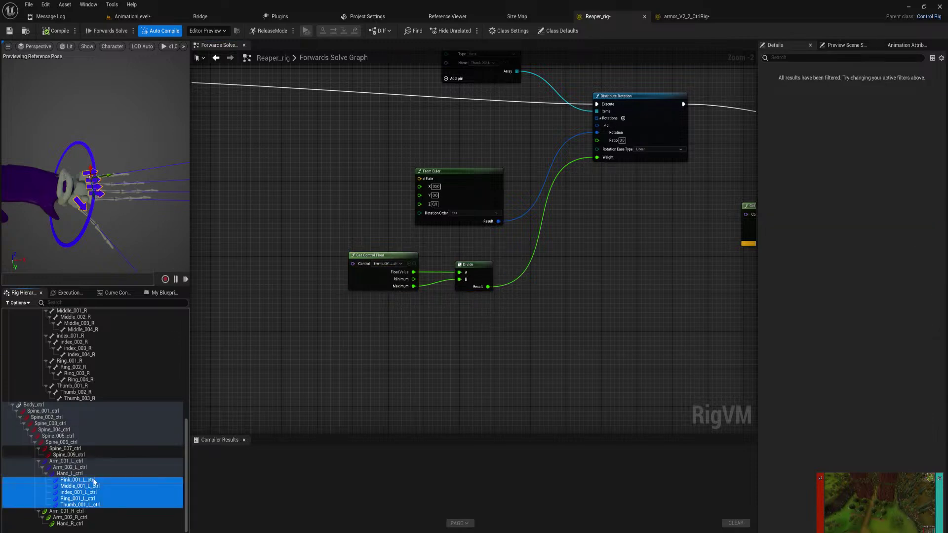